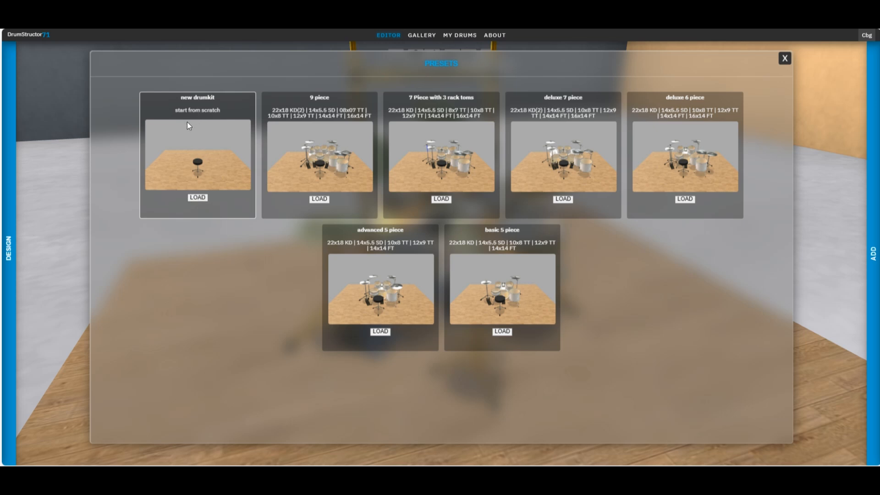
# - Load the "new drumkit" preset to start a kit from scratch
pyautogui.click(198, 198)
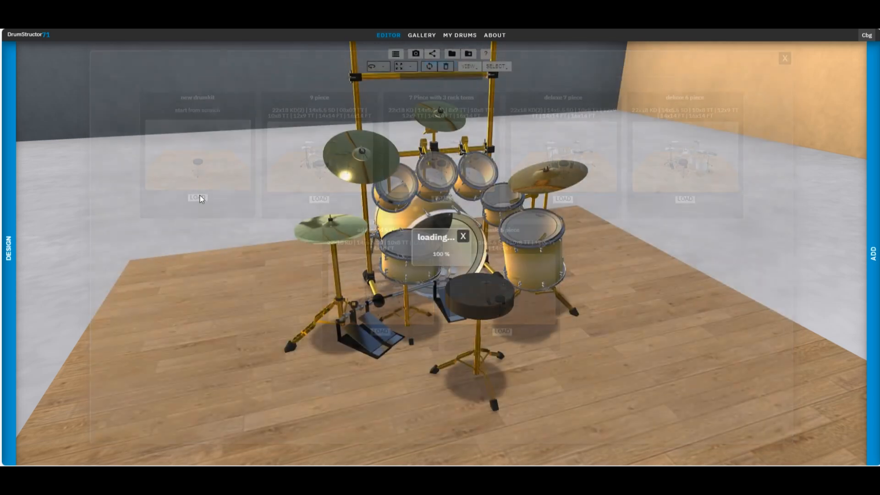
pyautogui.moveTo(367, 206); pyautogui.dragTo(583, 269)
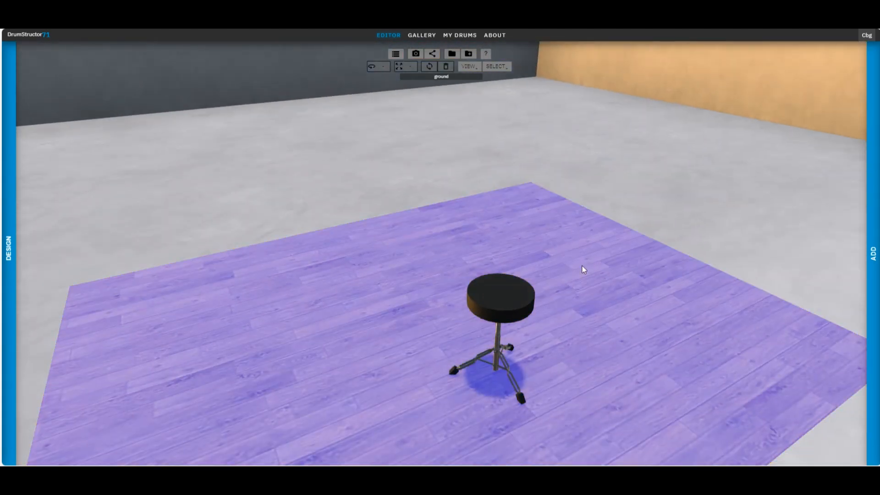
pyautogui.moveTo(505, 351); pyautogui.dragTo(735, 188)
# - Add the black DW drum rug to the wooden floor and shift it toward the drum throne
pyautogui.click(876, 227)
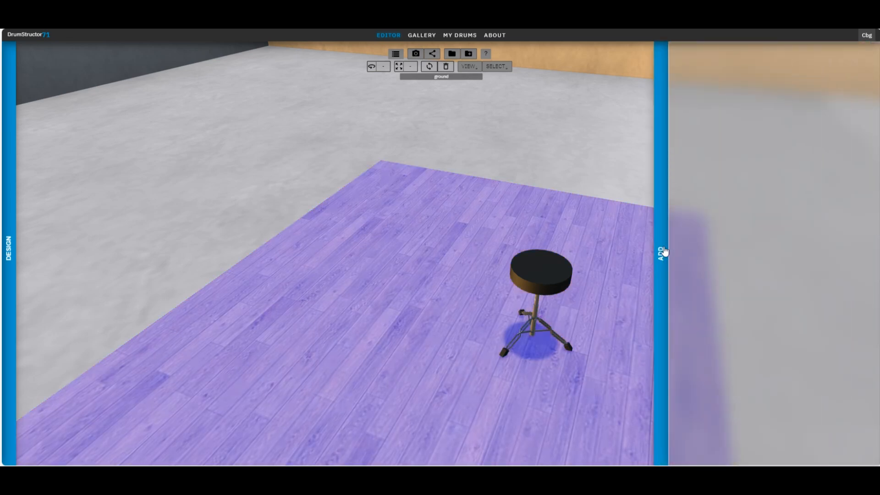
pyautogui.click(321, 276)
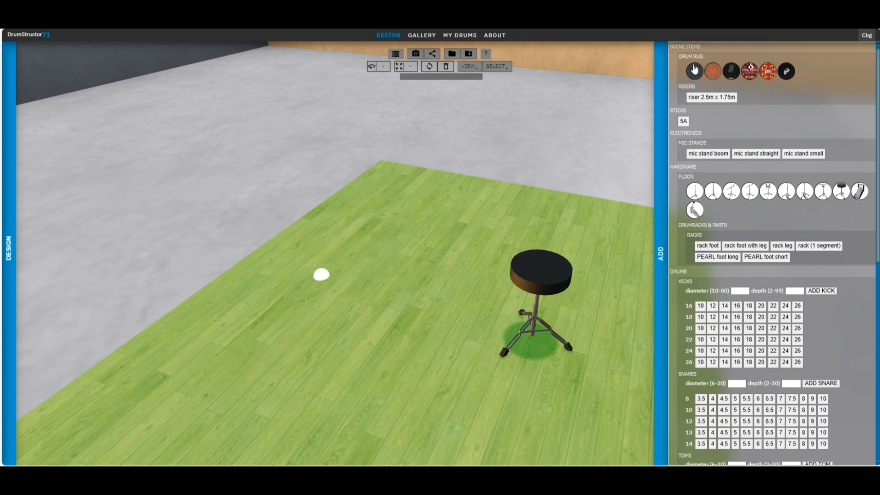
pyautogui.click(787, 72)
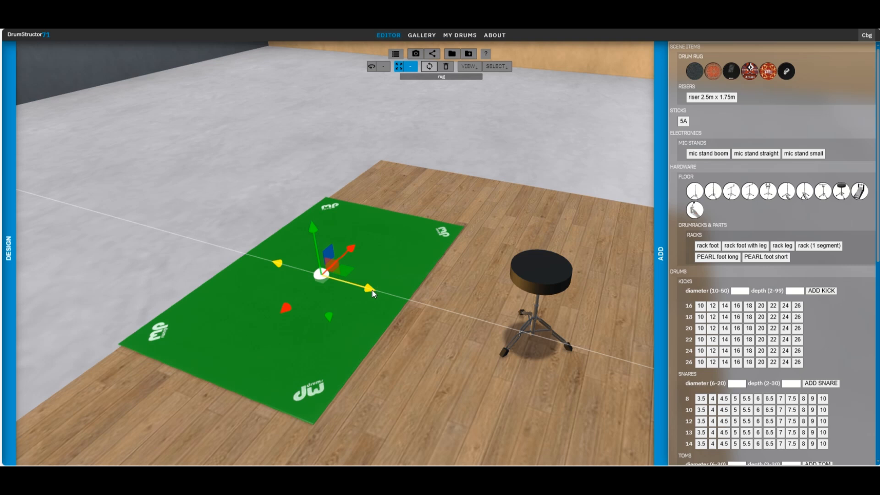
pyautogui.moveTo(370, 290); pyautogui.dragTo(466, 313)
pyautogui.click(546, 183)
pyautogui.click(545, 151)
pyautogui.moveTo(504, 170); pyautogui.dragTo(506, 191)
# - Add a kick drum with a 26-inch diameter on the rug and set its depth to 20 inches
pyautogui.click(416, 238)
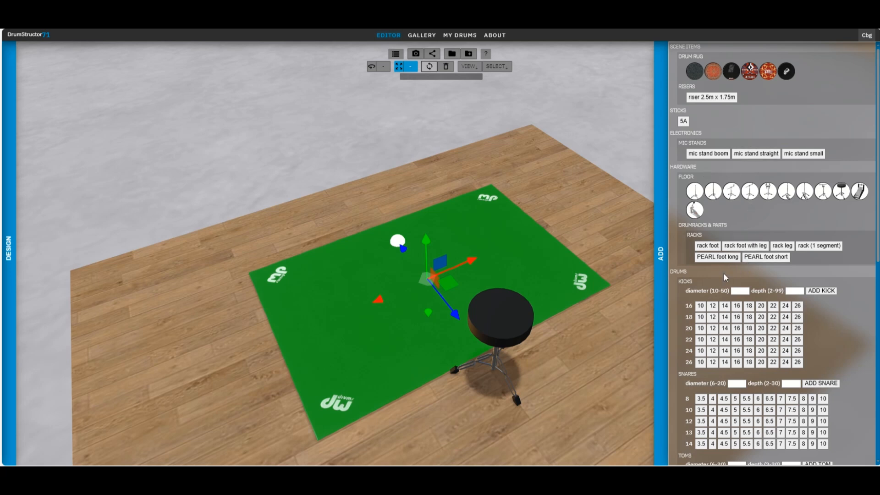
pyautogui.scroll(-1, 817, 337)
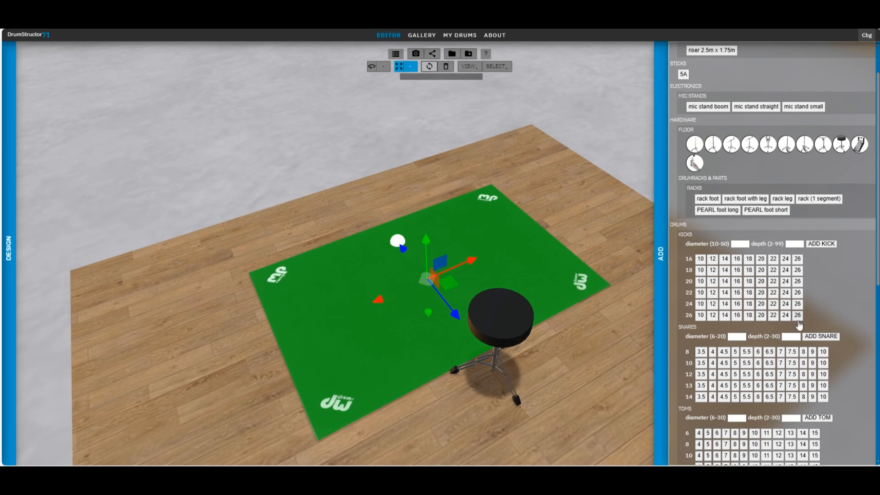
pyautogui.click(797, 321)
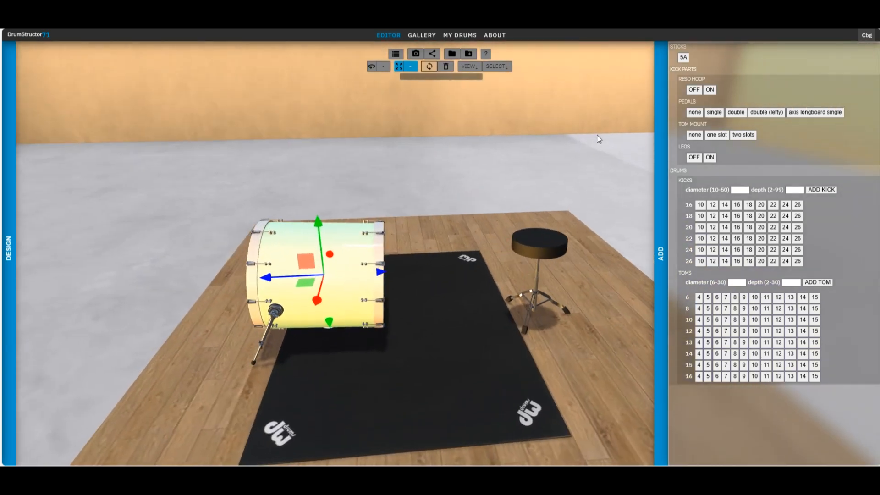
pyautogui.click(774, 261)
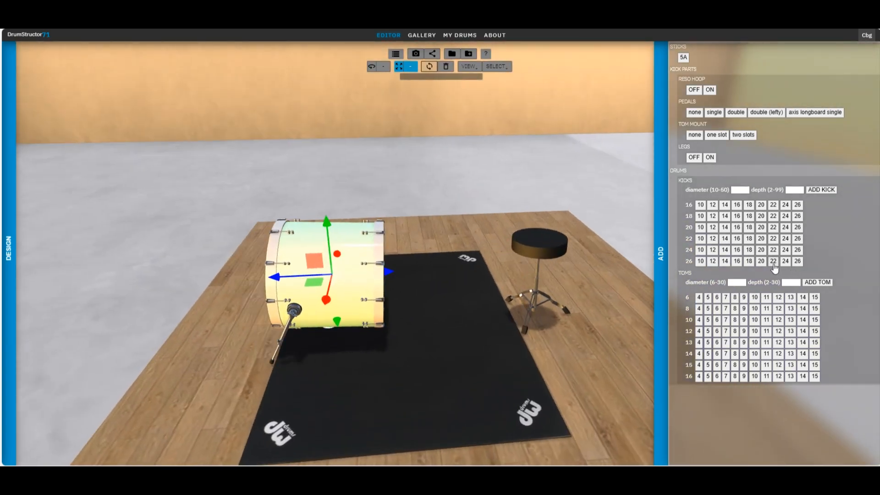
pyautogui.click(761, 263)
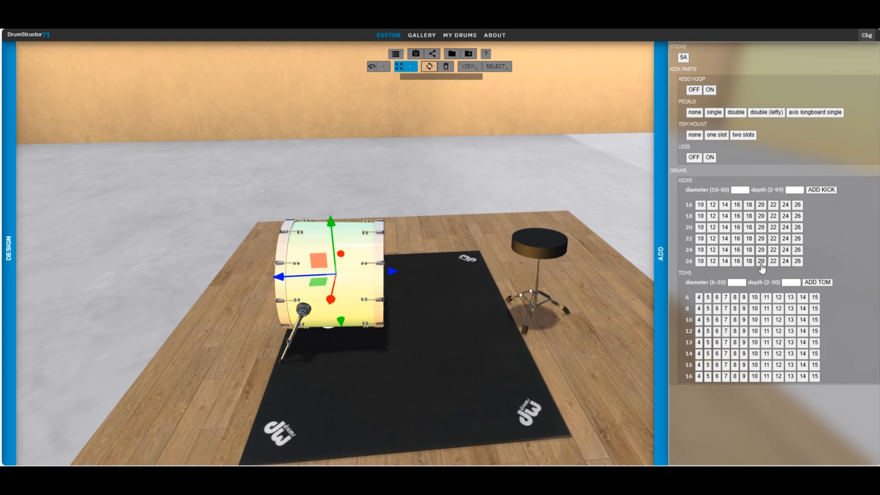
# - Move the kick drum along its axis toward the throne so it stands fully on the rug
pyautogui.click(417, 298)
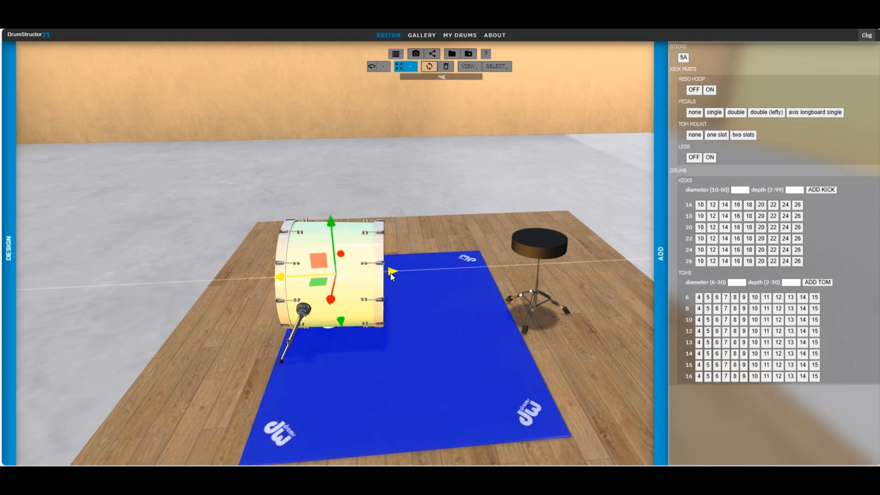
pyautogui.moveTo(485, 205)
pyautogui.mouseDown()
pyautogui.moveTo(430, 207)
pyautogui.moveTo(400, 223)
pyautogui.moveTo(486, 213)
pyautogui.mouseUp()
pyautogui.moveTo(285, 266); pyautogui.dragTo(508, 220)
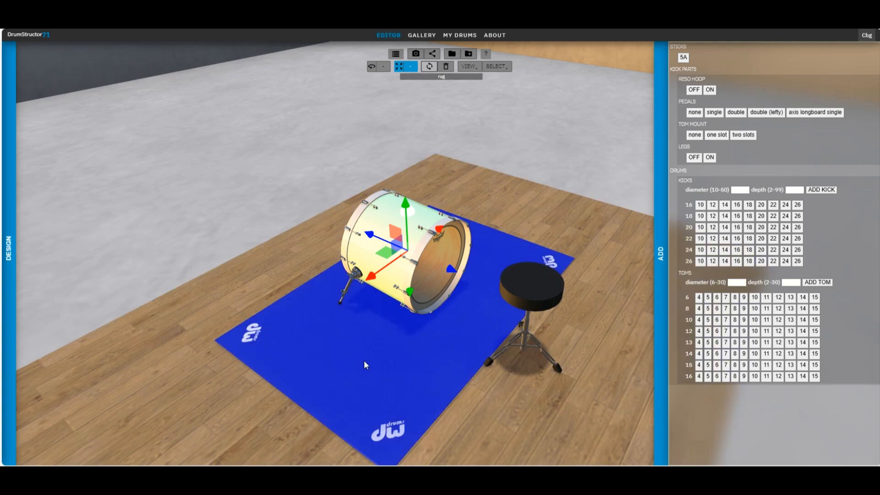
# - Add a 14 x 10 inch snare drum on the rug between the kick drum and the throne
pyautogui.click(418, 340)
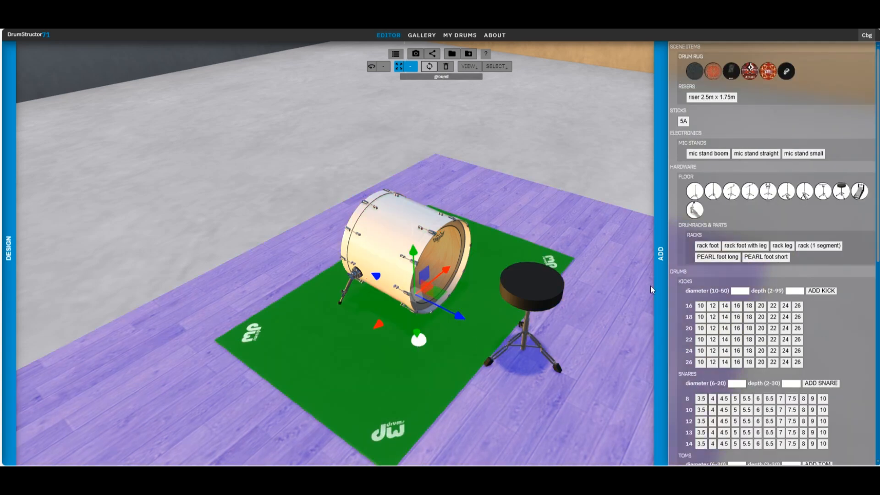
pyautogui.scroll(-1, 735, 294)
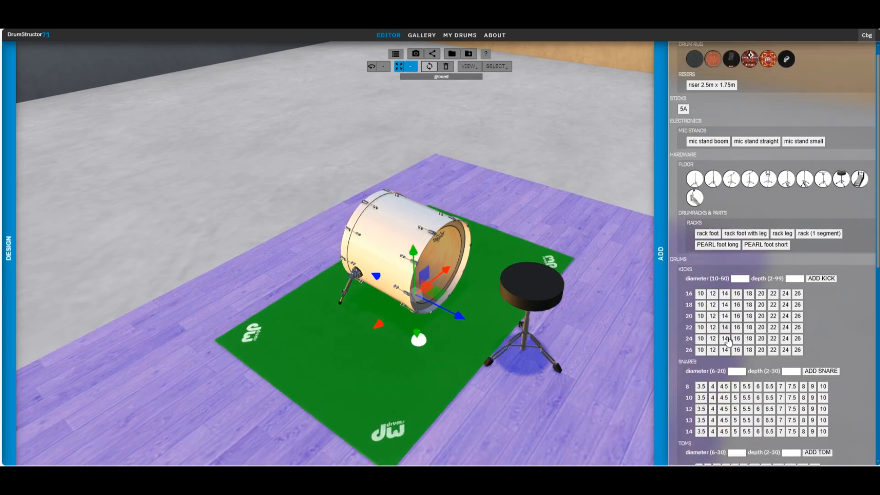
pyautogui.scroll(-1, 703, 357)
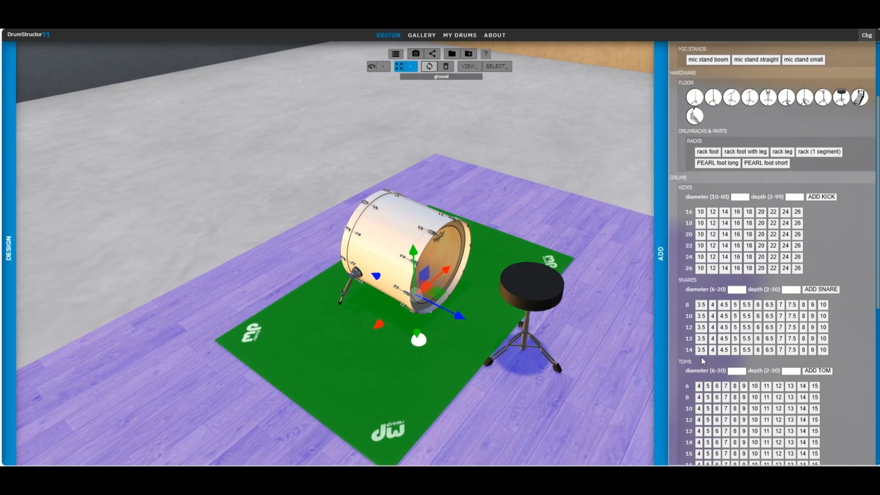
pyautogui.click(822, 350)
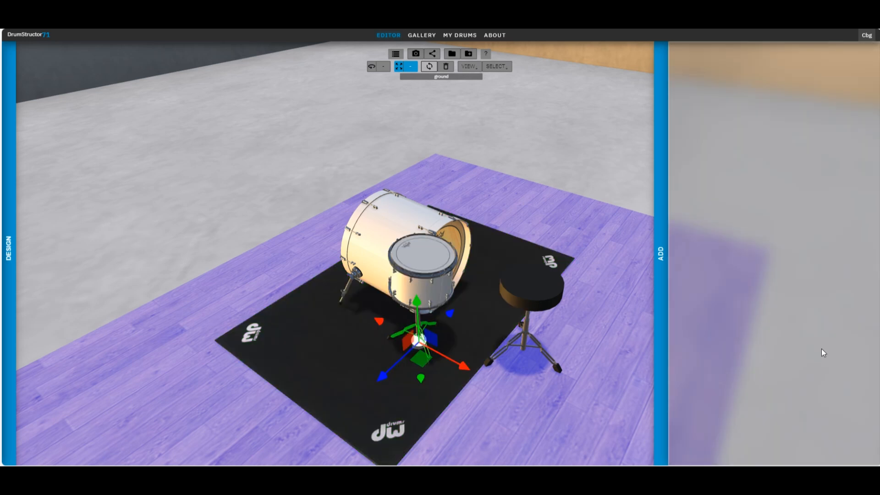
pyautogui.moveTo(551, 207); pyautogui.dragTo(593, 156)
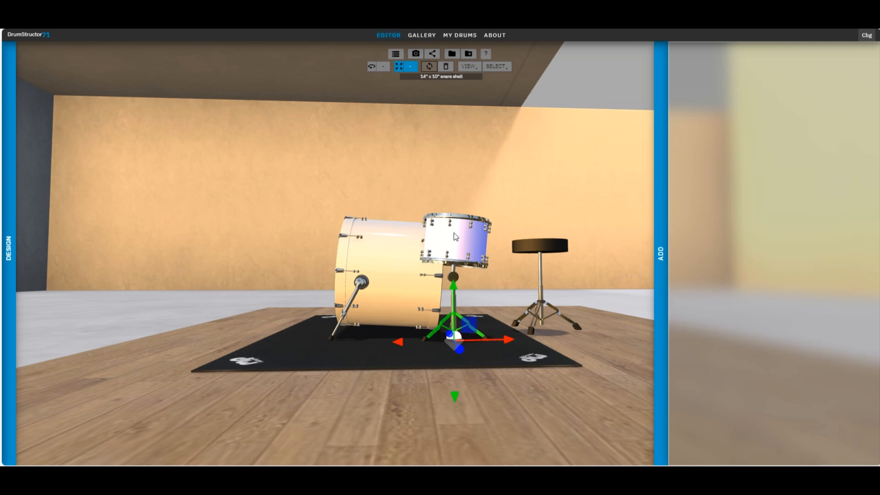
# - Try other sizes on the snare drum and set it to 14 inches in diameter by 8 inches deep
pyautogui.click(453, 232)
pyautogui.moveTo(527, 149); pyautogui.dragTo(533, 184)
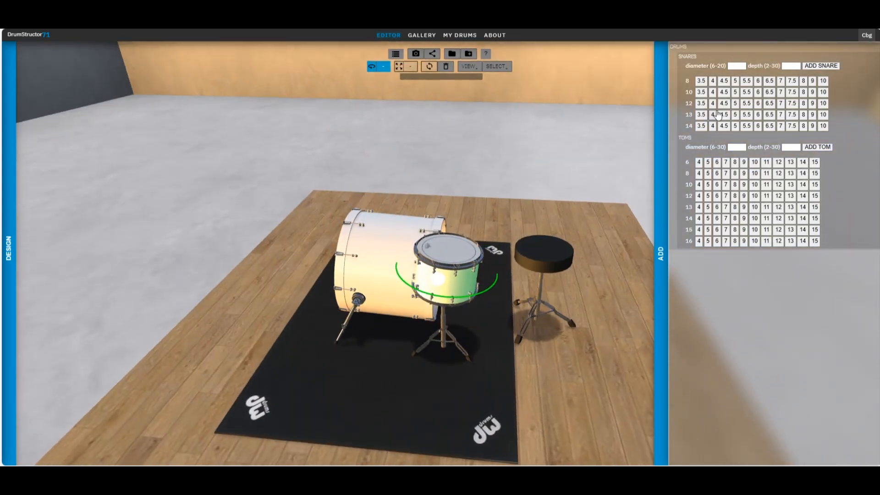
pyautogui.click(825, 81)
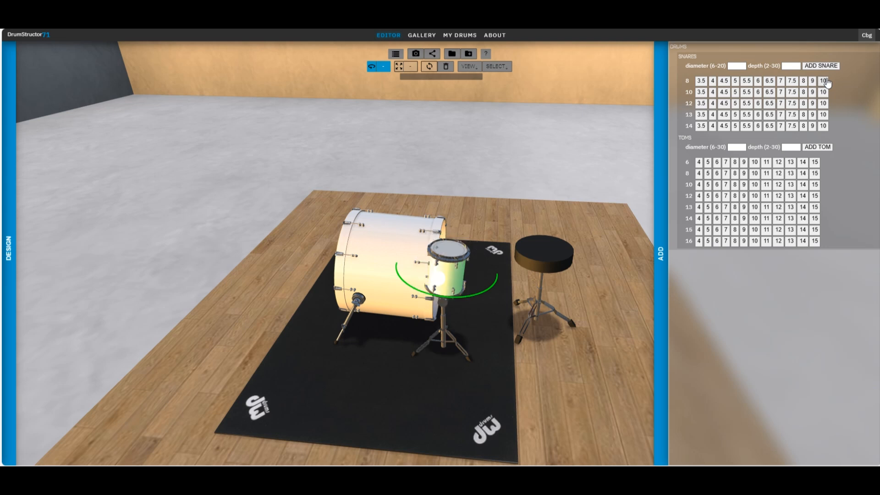
pyautogui.moveTo(571, 175)
pyautogui.mouseDown()
pyautogui.moveTo(578, 166)
pyautogui.moveTo(570, 169)
pyautogui.mouseUp()
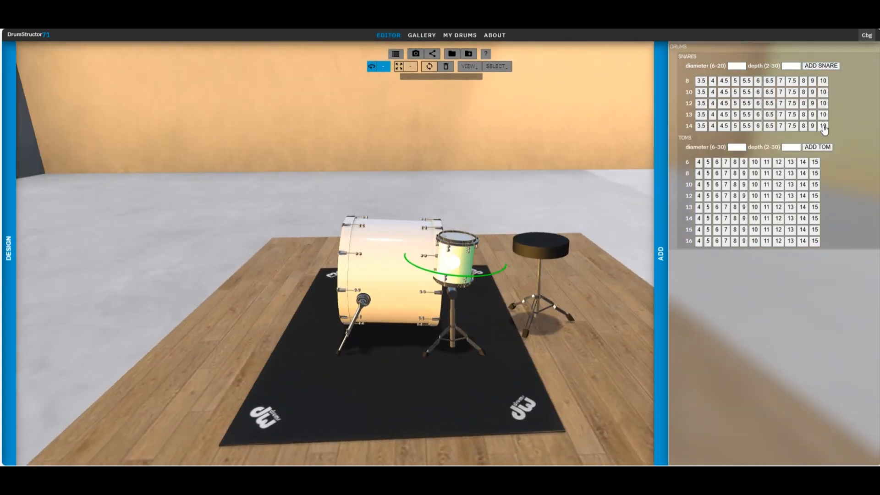
pyautogui.click(823, 126)
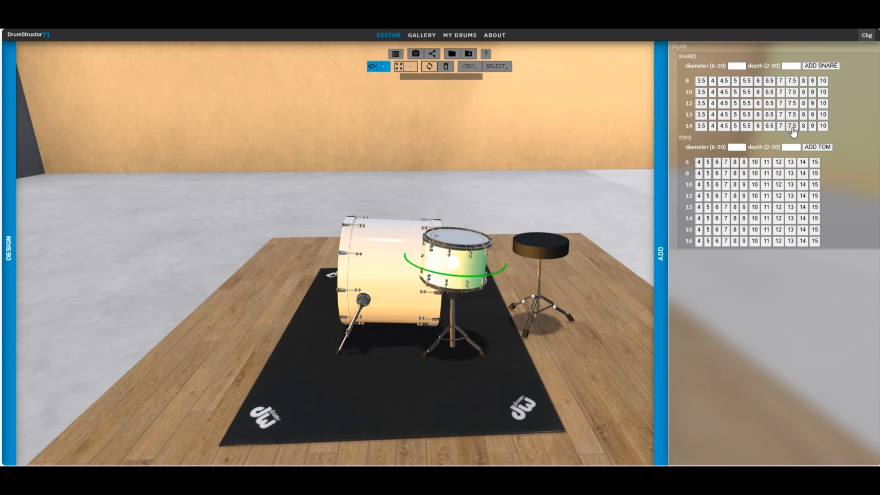
pyautogui.click(804, 126)
# - Move the snare stand on the rug, away from the kick drum's batter side
pyautogui.moveTo(499, 137); pyautogui.dragTo(498, 183)
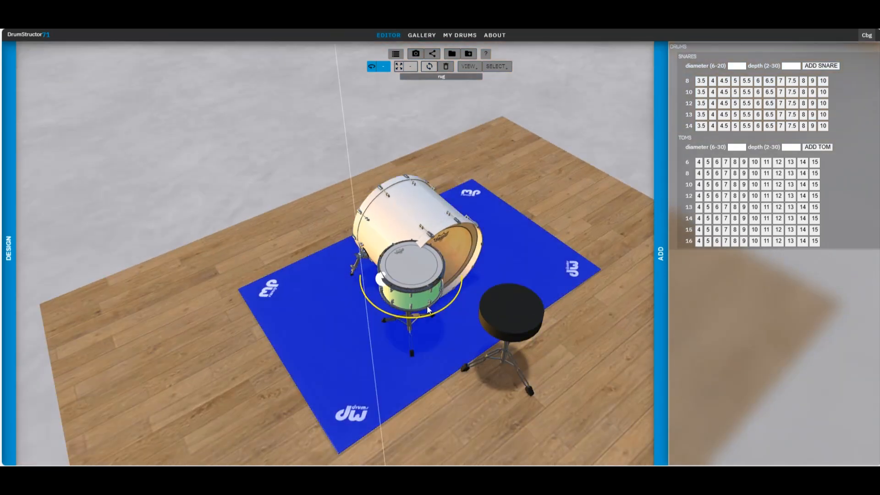
pyautogui.click(408, 328)
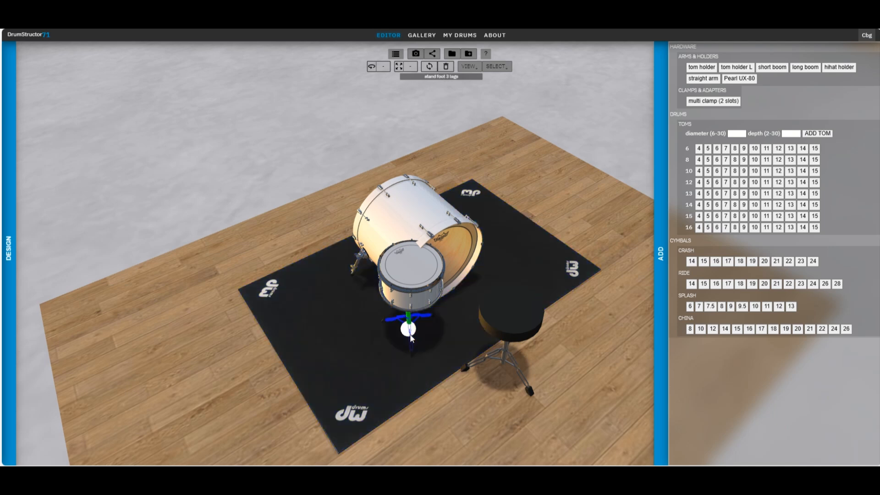
pyautogui.moveTo(408, 332); pyautogui.dragTo(527, 138)
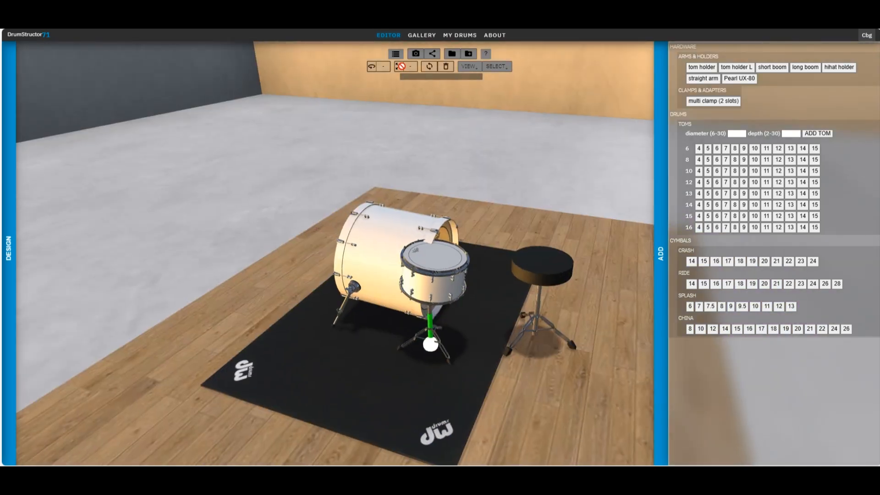
pyautogui.click(415, 340)
pyautogui.moveTo(552, 195); pyautogui.dragTo(423, 358)
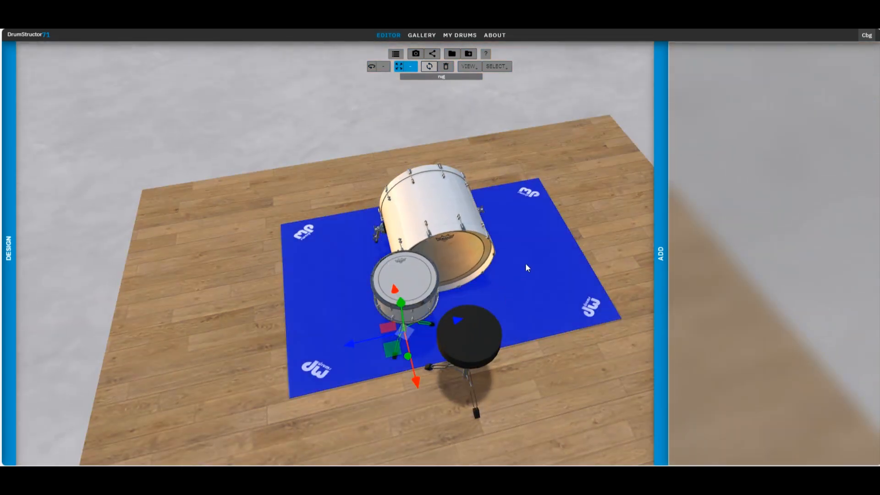
# - Fit a single pedal to the kick drum
pyautogui.moveTo(526, 263); pyautogui.dragTo(551, 225)
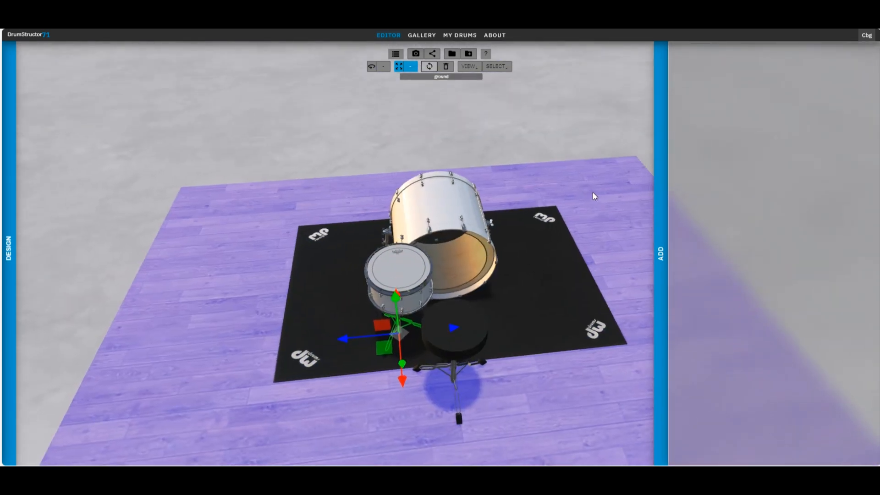
pyautogui.click(449, 205)
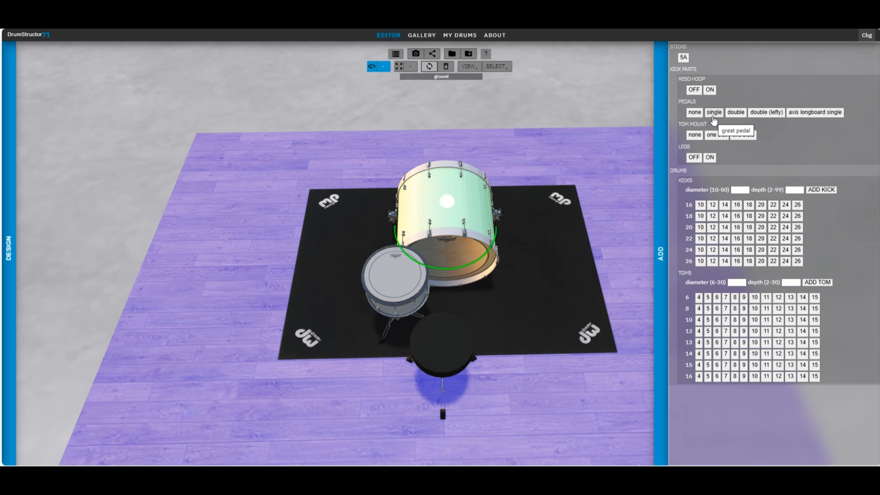
pyautogui.click(712, 118)
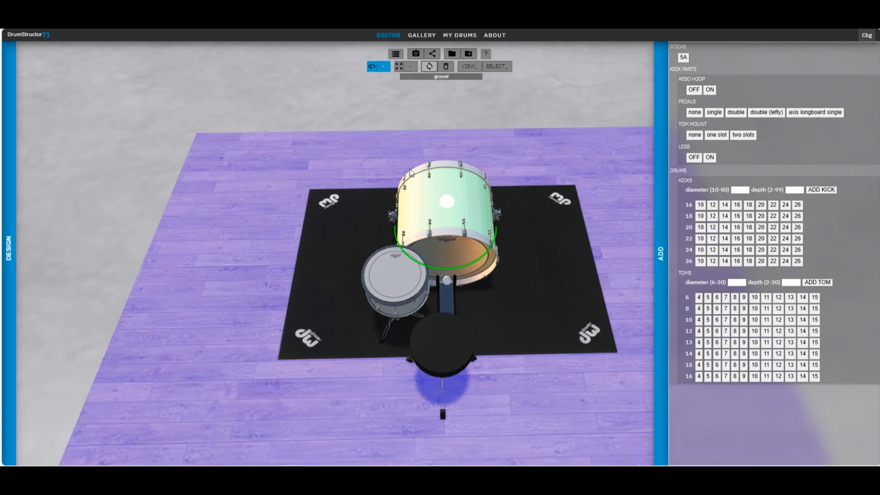
# - Add a 15-inch hi-hat on the rug, on the outer side of the snare drum
pyautogui.moveTo(407, 166)
pyautogui.mouseDown()
pyautogui.moveTo(480, 161)
pyautogui.moveTo(532, 139)
pyautogui.moveTo(467, 163)
pyautogui.moveTo(378, 175)
pyautogui.moveTo(403, 175)
pyautogui.moveTo(382, 180)
pyautogui.moveTo(394, 171)
pyautogui.mouseUp()
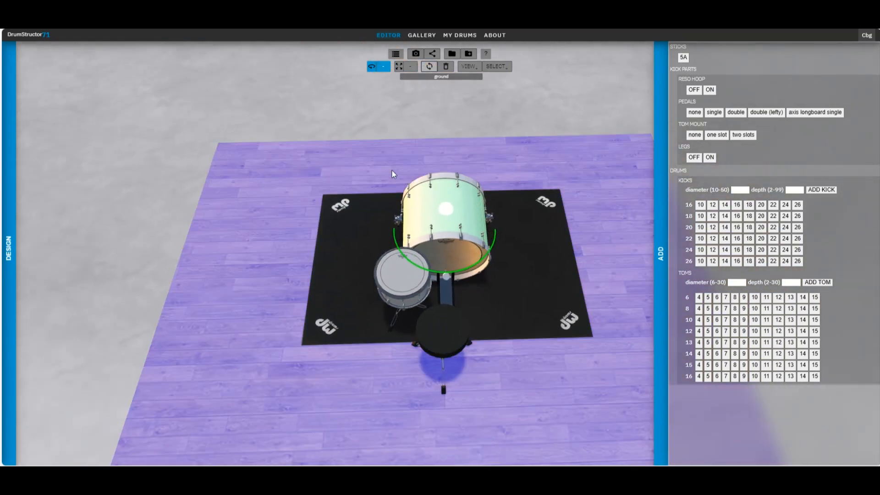
pyautogui.moveTo(372, 217)
pyautogui.mouseDown()
pyautogui.moveTo(383, 236)
pyautogui.moveTo(377, 240)
pyautogui.moveTo(361, 227)
pyautogui.moveTo(452, 194)
pyautogui.moveTo(456, 184)
pyautogui.moveTo(372, 179)
pyautogui.moveTo(320, 206)
pyautogui.moveTo(373, 212)
pyautogui.moveTo(362, 219)
pyautogui.mouseUp()
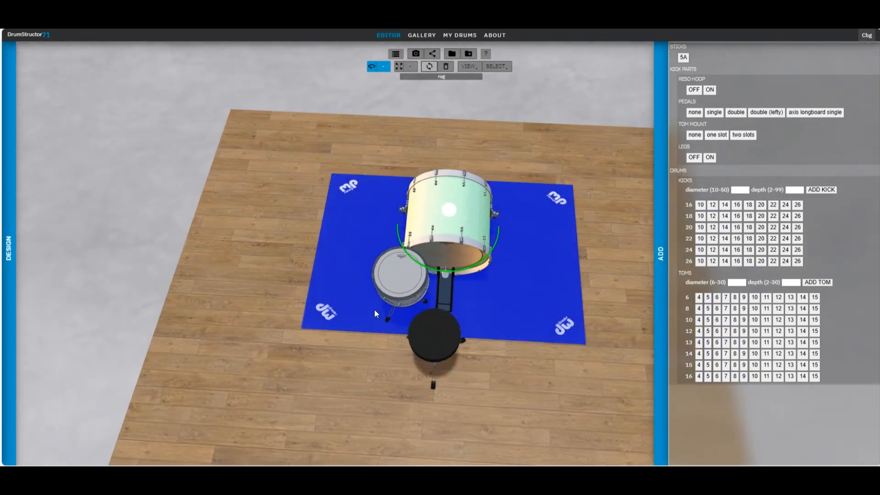
pyautogui.click(374, 309)
pyautogui.scroll(-2, 744, 362)
pyautogui.scroll(-8, 744, 362)
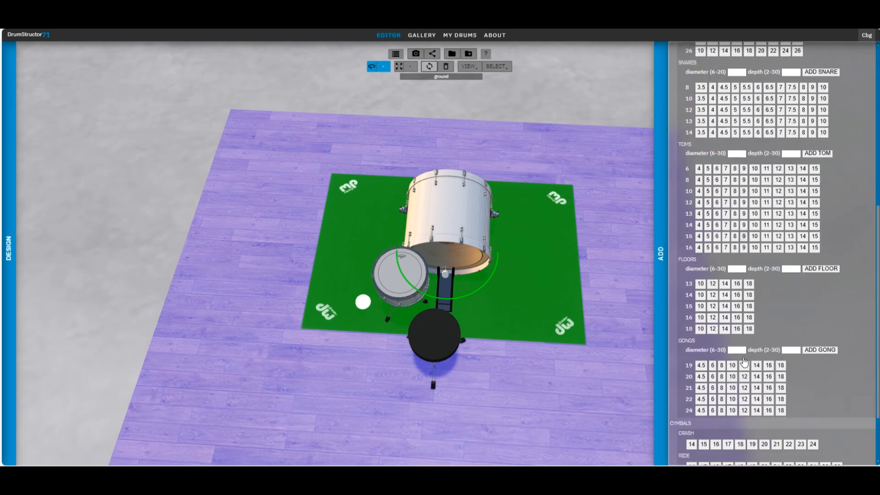
pyautogui.scroll(-1, 744, 362)
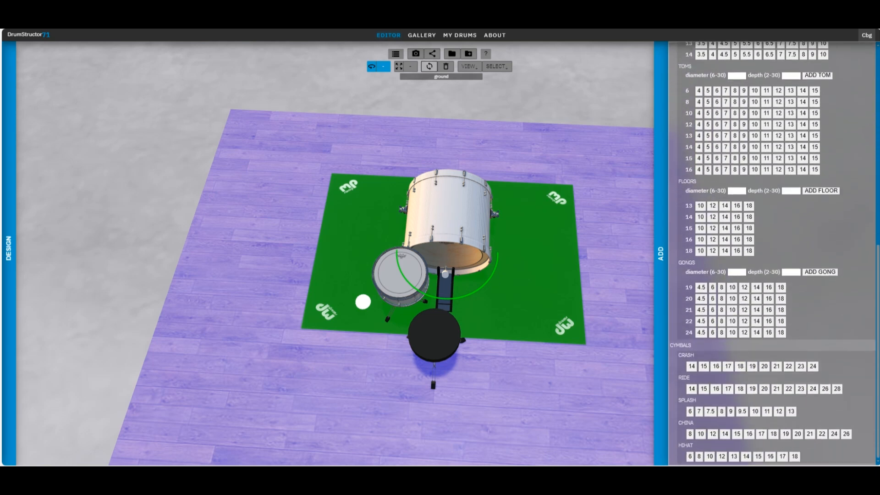
pyautogui.click(757, 456)
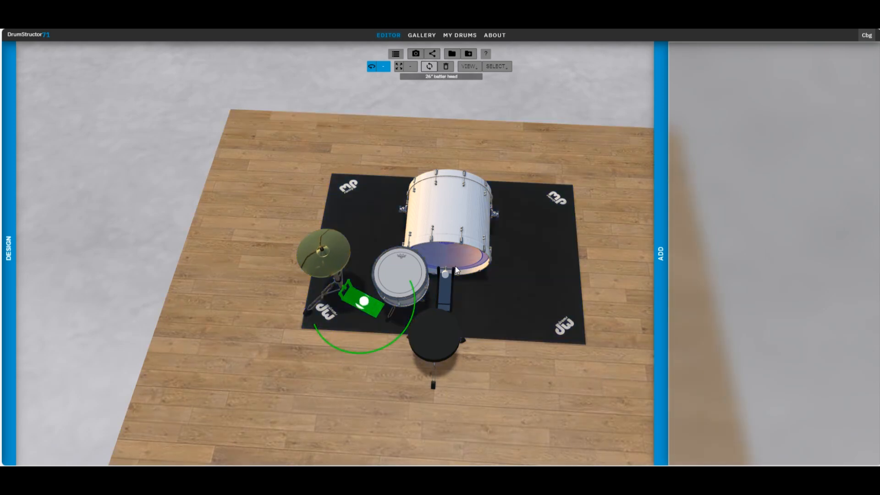
# - Reposition the hi-hat stand on the rug, closer to the throne-side edge
pyautogui.moveTo(368, 187); pyautogui.dragTo(422, 138)
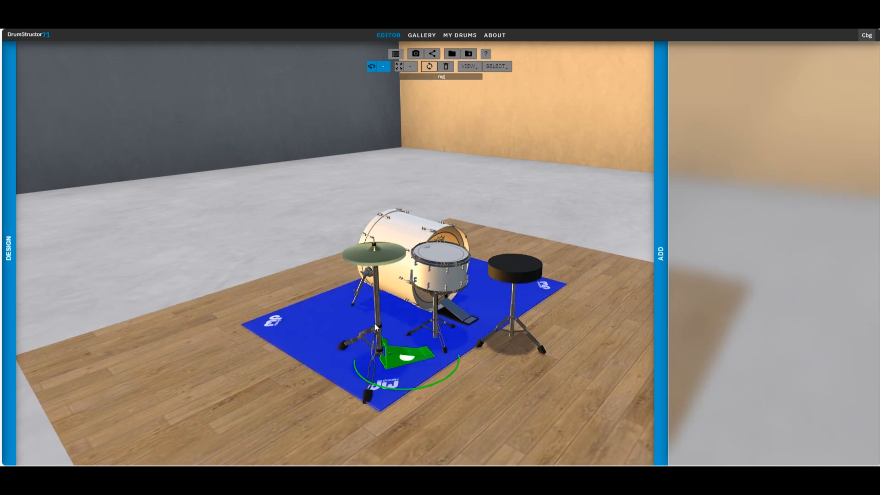
pyautogui.click(412, 377)
pyautogui.moveTo(429, 389); pyautogui.dragTo(440, 404)
pyautogui.moveTo(467, 357); pyautogui.dragTo(493, 351)
pyautogui.moveTo(523, 186); pyautogui.dragTo(479, 211)
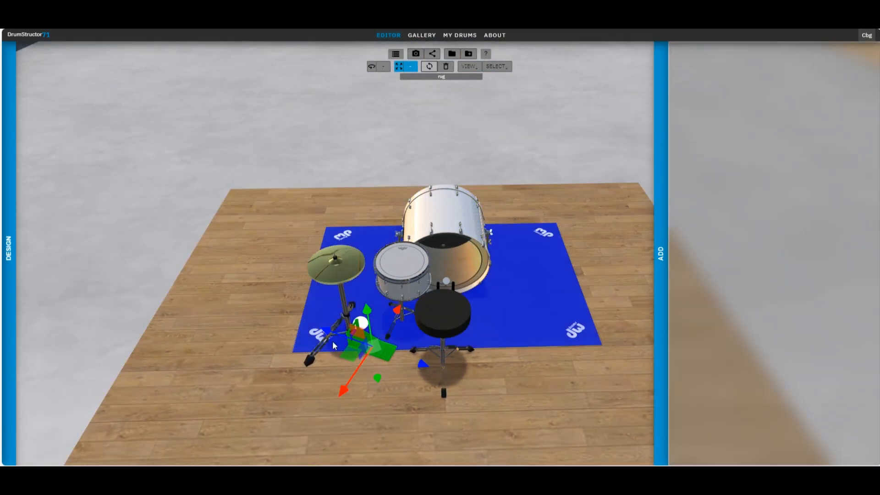
# - Nudge the hi-hat stand on the rug and select the snare stand's upper tube for rotation
pyautogui.moveTo(328, 332)
pyautogui.mouseDown()
pyautogui.moveTo(345, 337)
pyautogui.moveTo(334, 334)
pyautogui.mouseUp()
pyautogui.moveTo(357, 215); pyautogui.dragTo(440, 343)
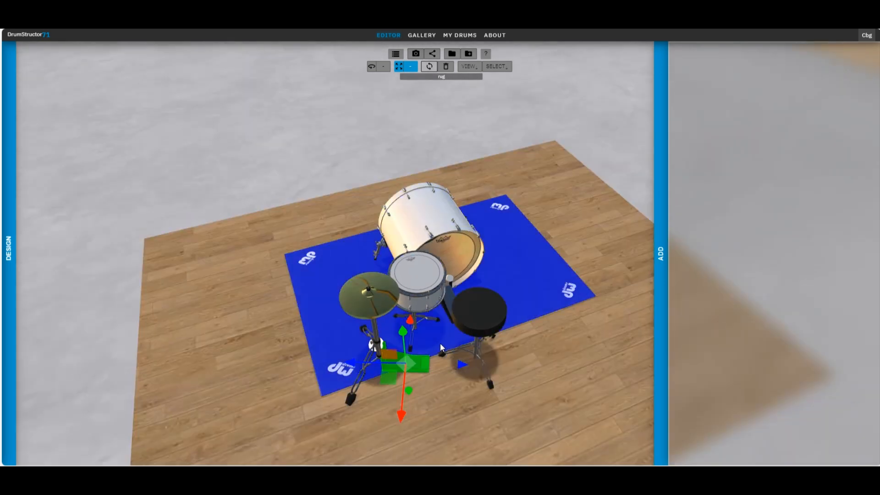
pyautogui.click(413, 331)
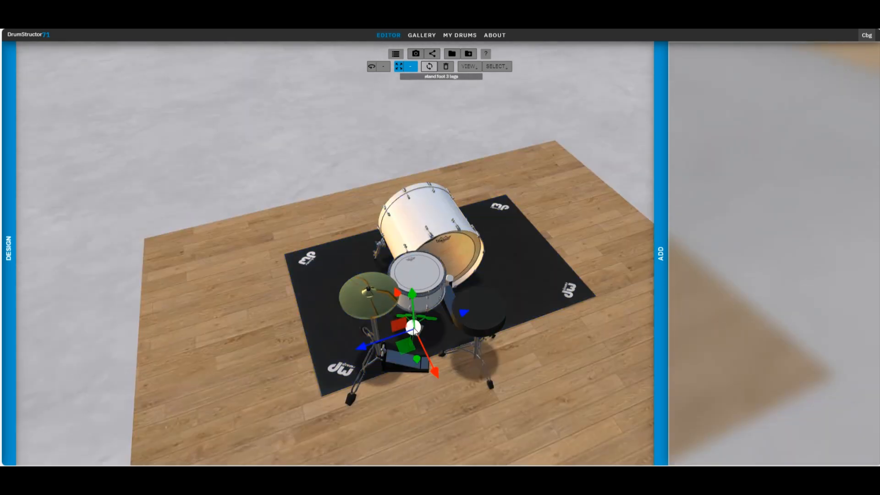
pyautogui.press('r')
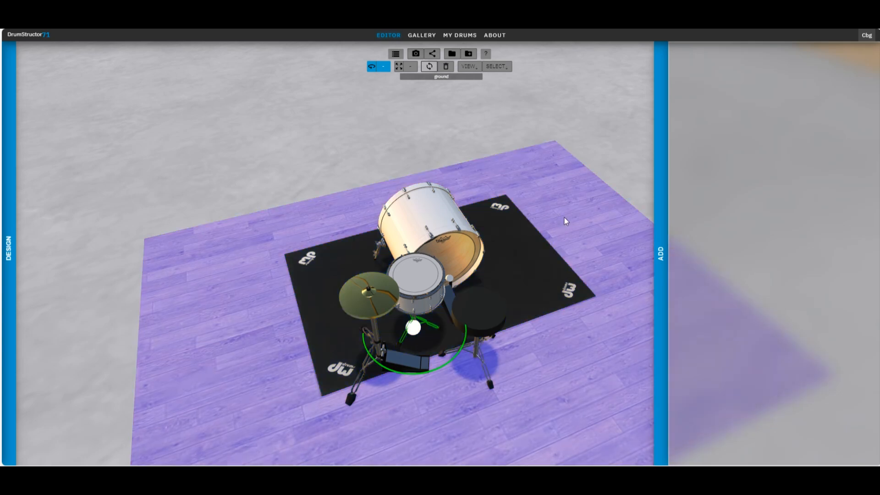
pyautogui.moveTo(565, 217); pyautogui.dragTo(573, 172)
pyautogui.click(418, 279)
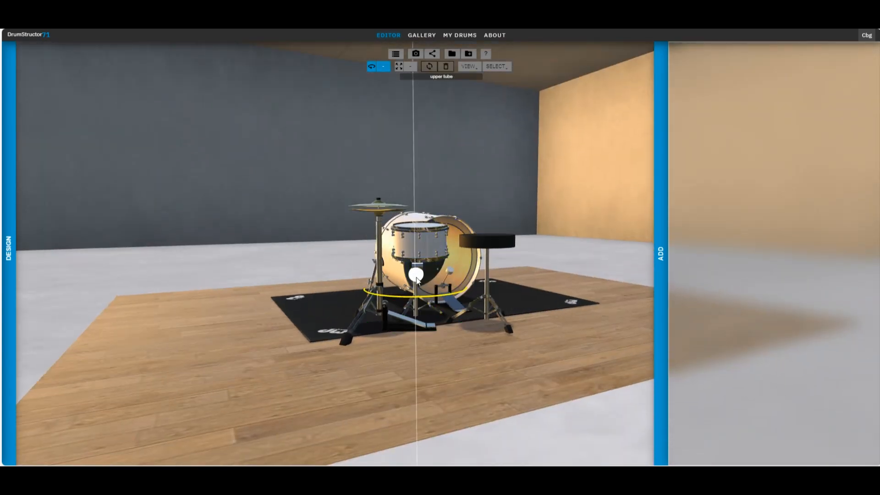
pyautogui.moveTo(469, 155); pyautogui.dragTo(485, 209)
# - Shift the hi-hat stand slightly outward on the rug, away from the snare drum and the throne
pyautogui.click(413, 366)
pyautogui.click(422, 368)
pyautogui.moveTo(441, 404); pyautogui.dragTo(441, 396)
pyautogui.moveTo(530, 250); pyautogui.dragTo(477, 284)
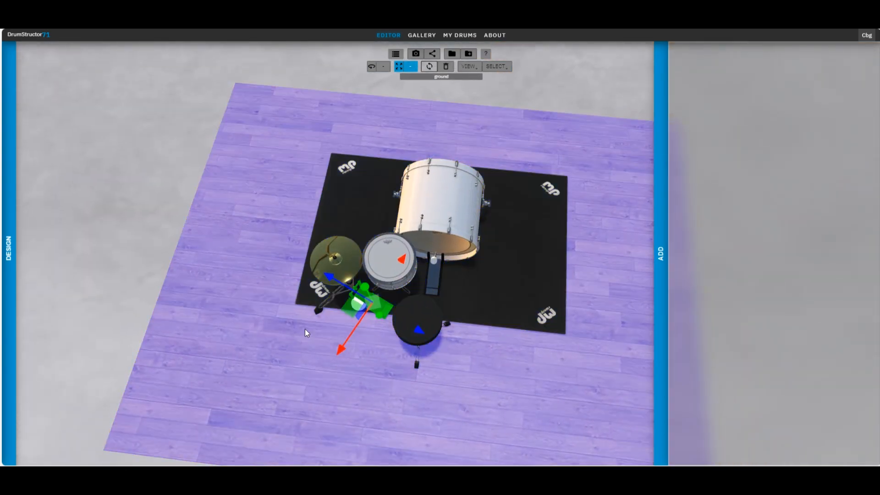
pyautogui.moveTo(336, 354); pyautogui.dragTo(335, 355)
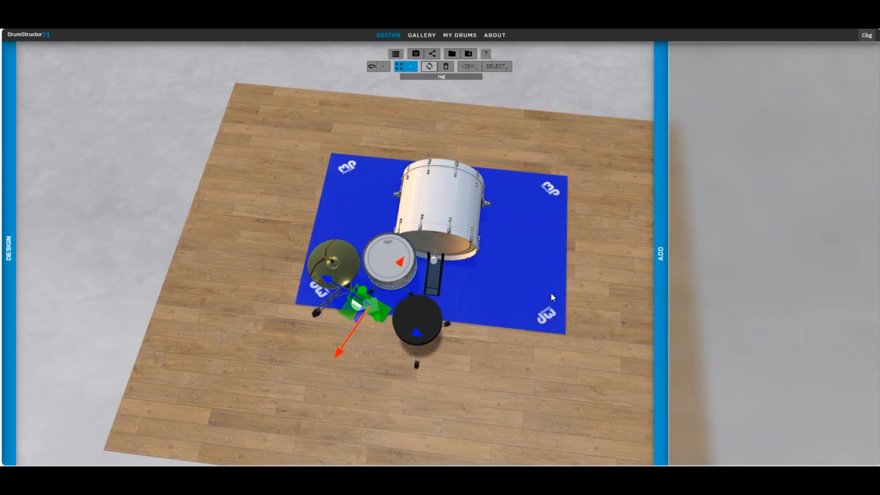
pyautogui.moveTo(600, 231); pyautogui.dragTo(610, 221, button='right')
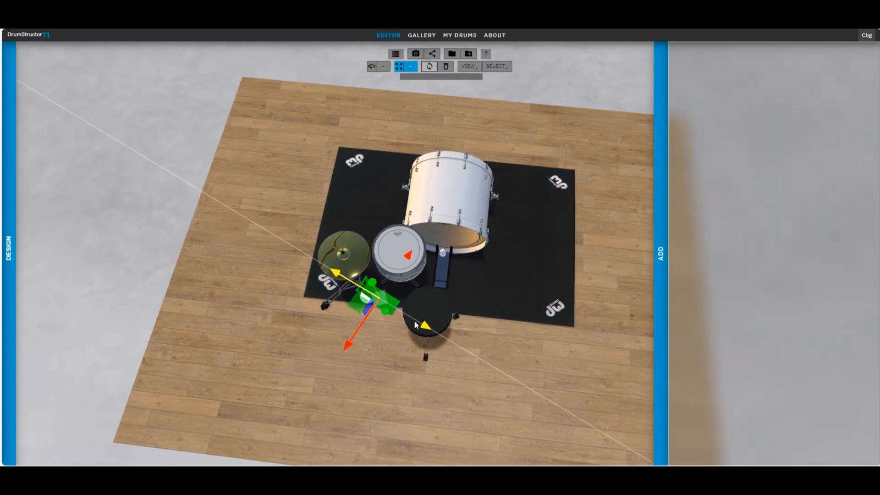
pyautogui.moveTo(420, 326); pyautogui.dragTo(415, 325)
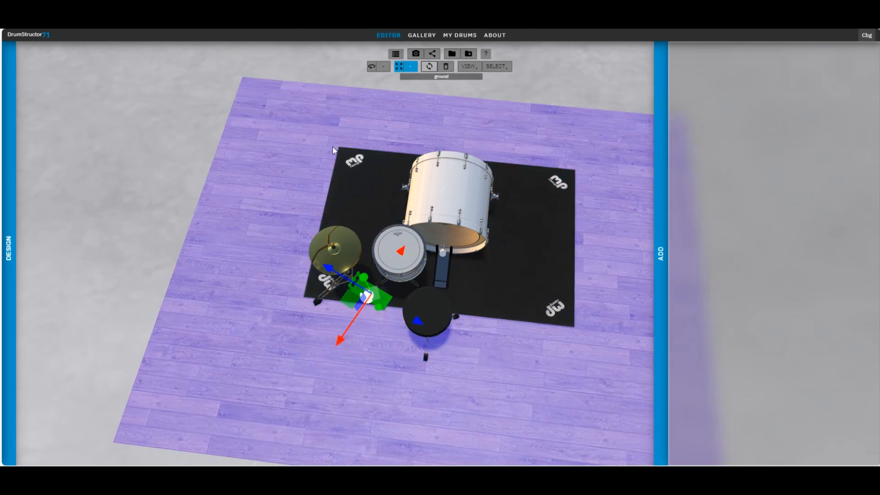
# - Add a rack foot on the rug on each side of the kick drum
pyautogui.moveTo(328, 151); pyautogui.dragTo(336, 234)
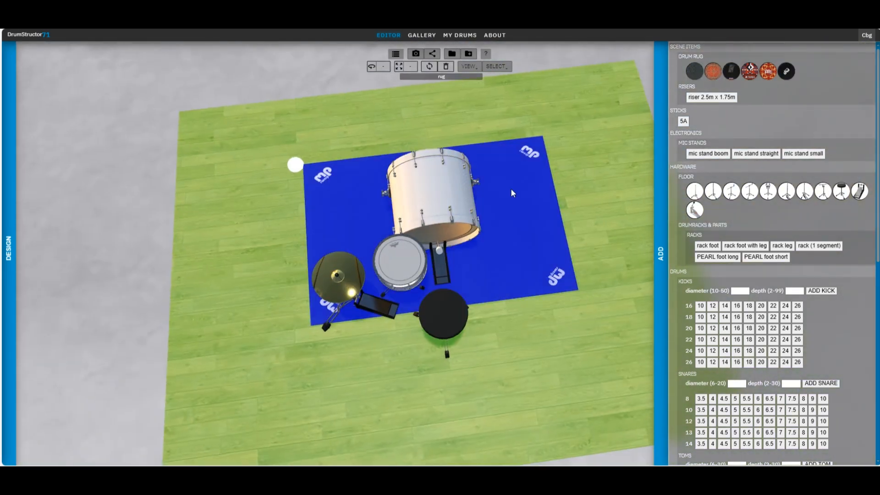
pyautogui.moveTo(593, 156); pyautogui.dragTo(591, 131)
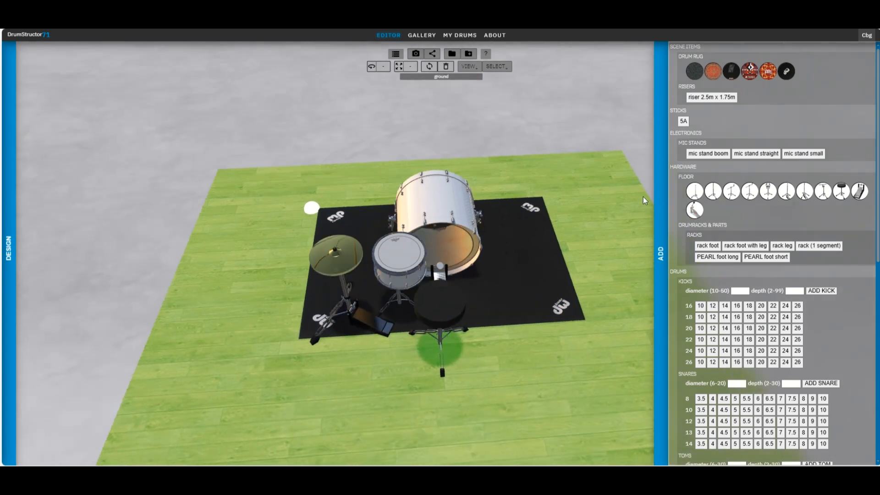
pyautogui.moveTo(446, 159); pyautogui.dragTo(589, 165)
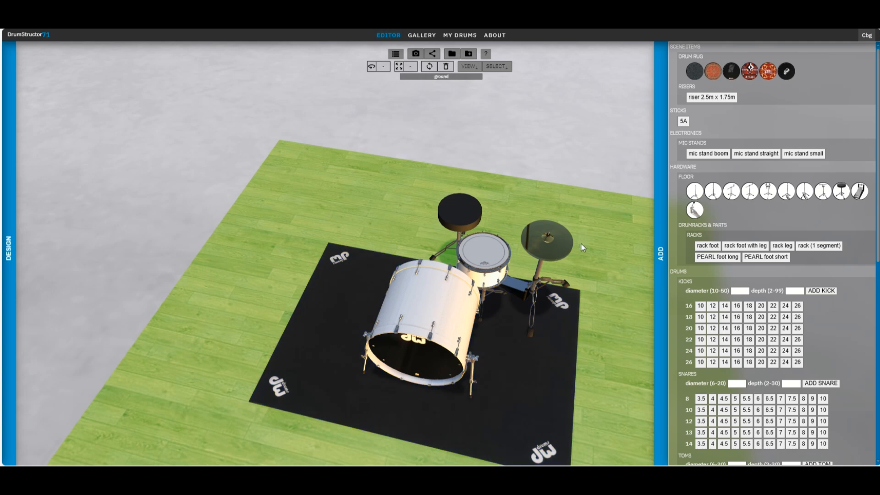
pyautogui.click(520, 377)
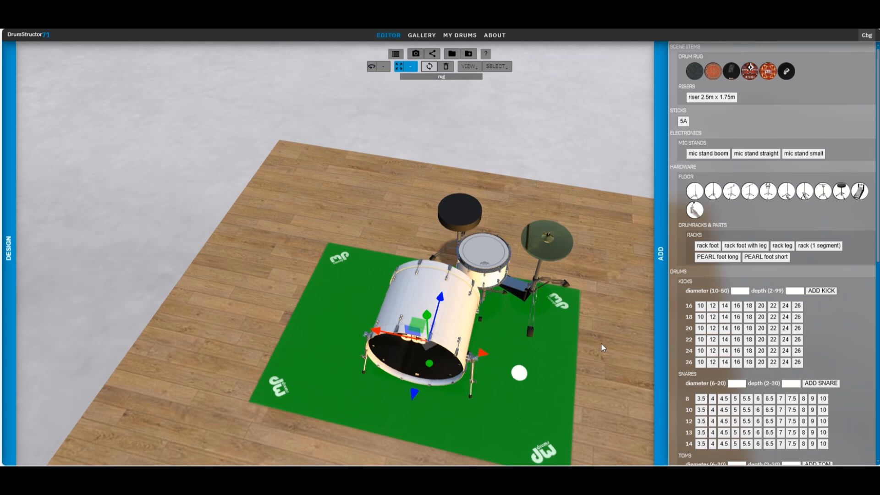
pyautogui.click(708, 245)
pyautogui.moveTo(543, 152); pyautogui.dragTo(596, 186)
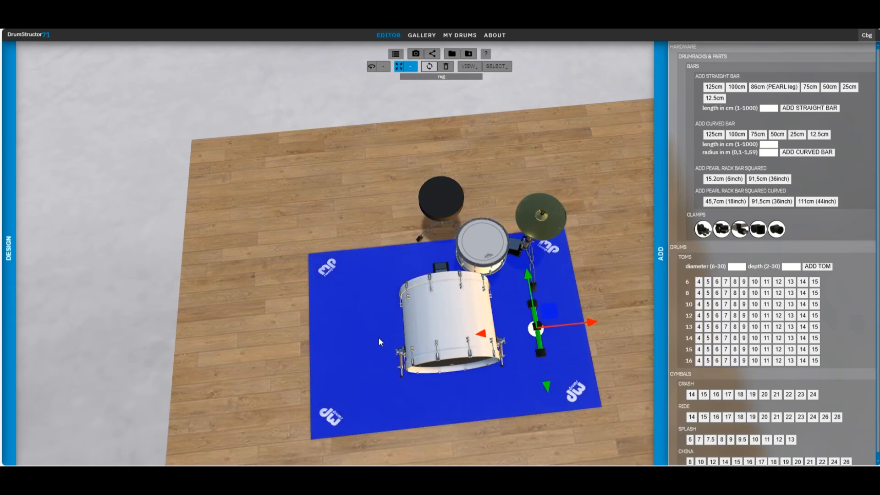
pyautogui.click(367, 344)
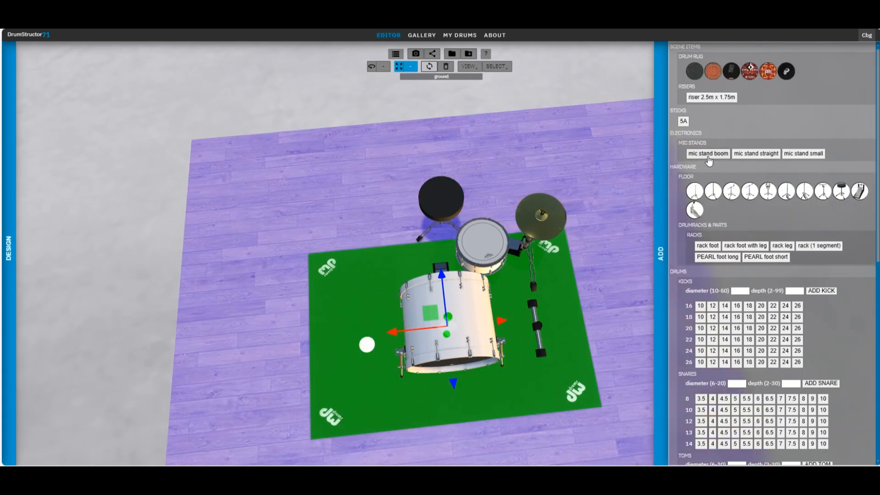
pyautogui.click(708, 246)
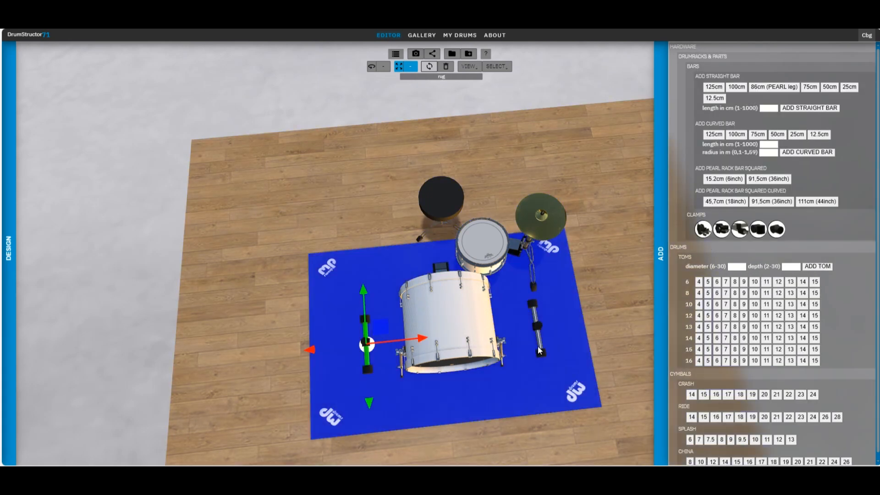
# - Stand a 100 cm straight bar upright on each of the two rack feet
pyautogui.click(539, 327)
pyautogui.moveTo(539, 328); pyautogui.dragTo(606, 147)
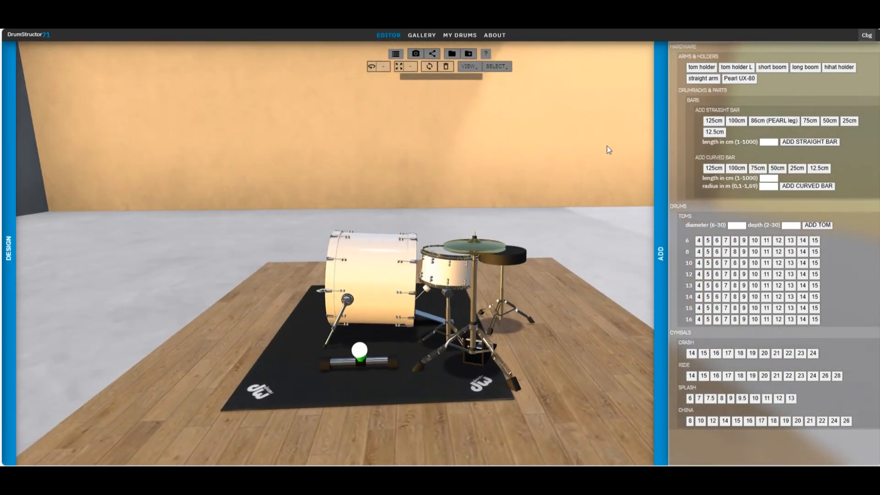
pyautogui.click(731, 122)
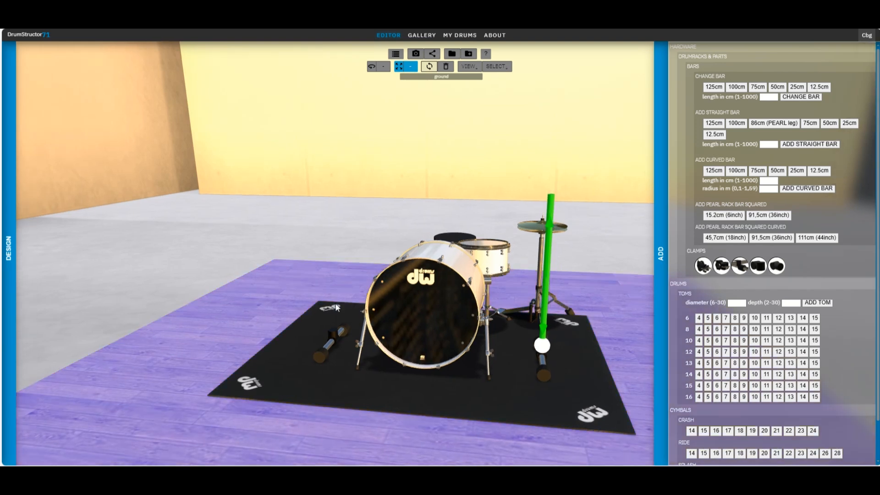
pyautogui.click(325, 326)
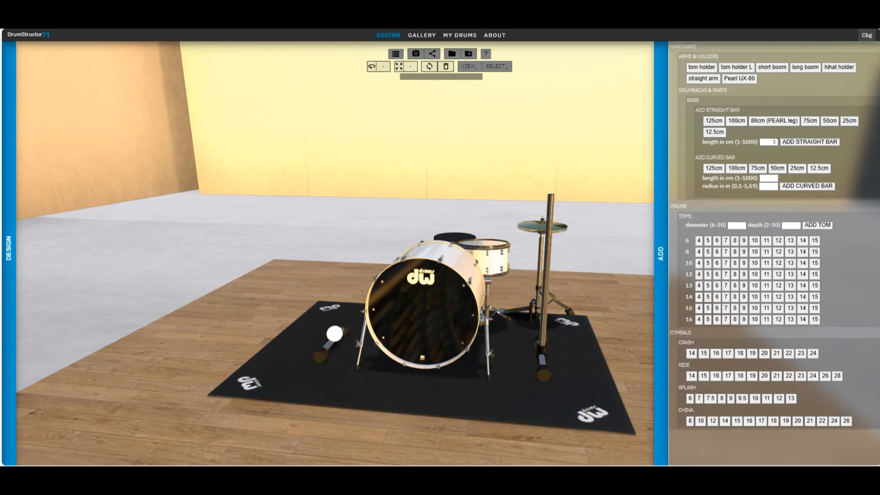
pyautogui.click(732, 121)
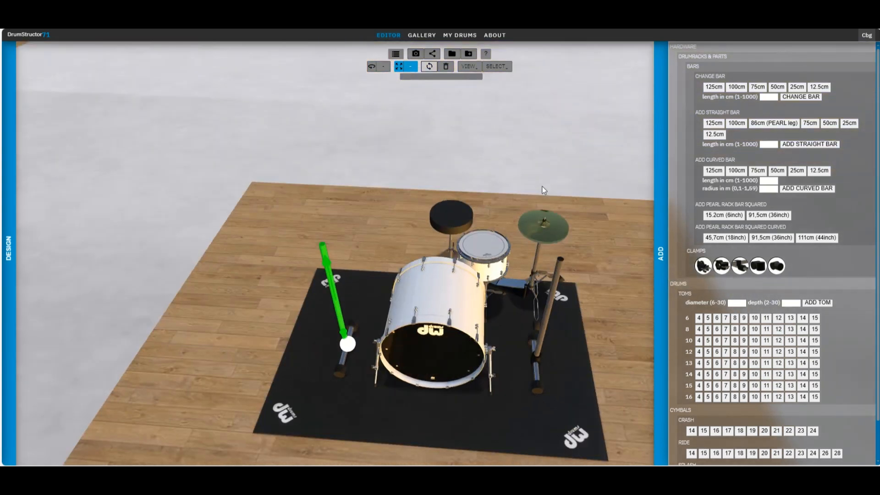
# - Attach a Gibraltar rack clamp near the top of the upright bar opposite the hi-hat and turn it around the bar
pyautogui.moveTo(542, 186); pyautogui.dragTo(532, 148)
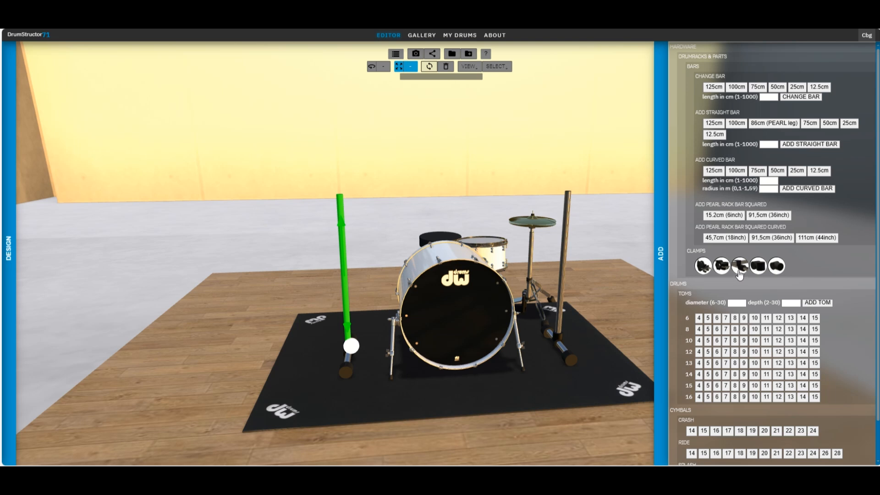
pyautogui.click(721, 266)
pyautogui.moveTo(376, 165); pyautogui.dragTo(521, 168)
pyautogui.moveTo(556, 195); pyautogui.dragTo(574, 159)
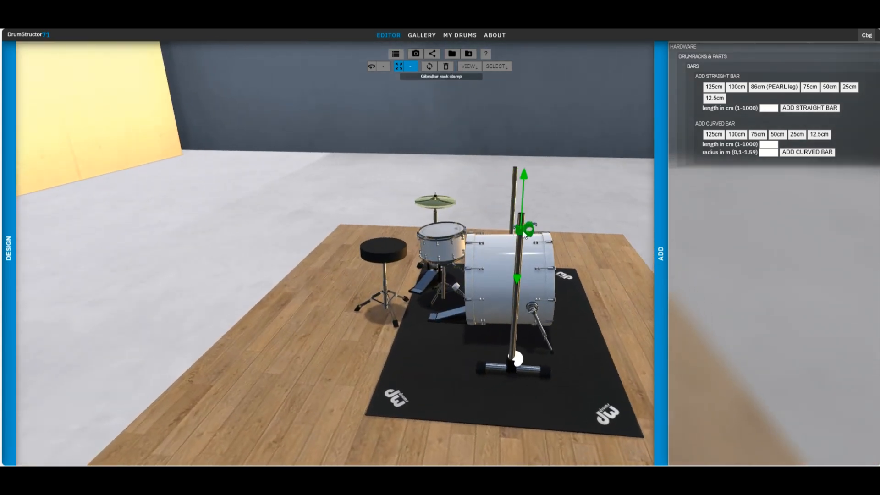
pyautogui.click(523, 231)
pyautogui.moveTo(554, 242); pyautogui.dragTo(477, 246)
pyautogui.moveTo(479, 153); pyautogui.dragTo(549, 227)
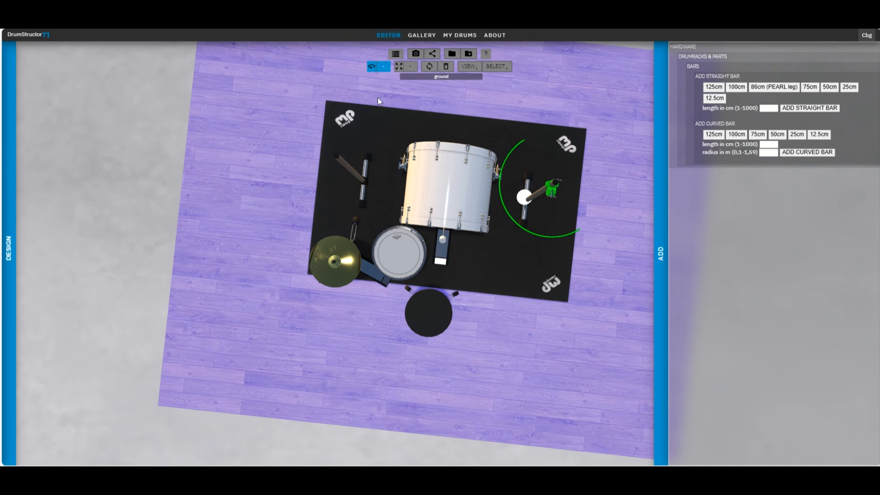
# - Move both rack feet inward on the rug, closer to the sides of the kick drum
pyautogui.moveTo(377, 97); pyautogui.dragTo(354, 158)
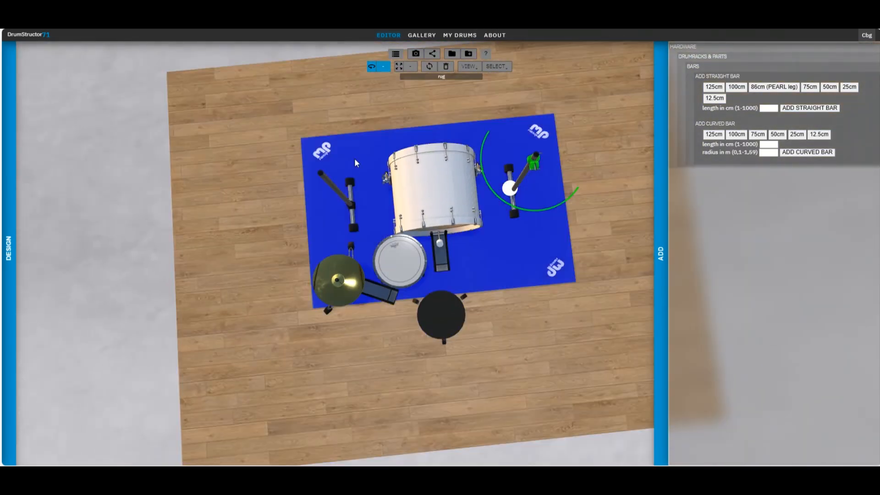
pyautogui.click(352, 213)
pyautogui.moveTo(363, 216); pyautogui.dragTo(429, 200)
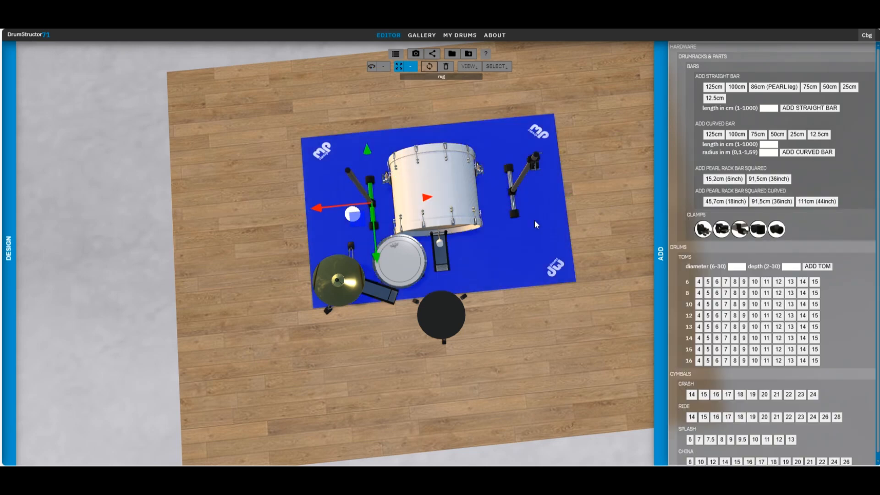
pyautogui.click(515, 216)
pyautogui.click(513, 211)
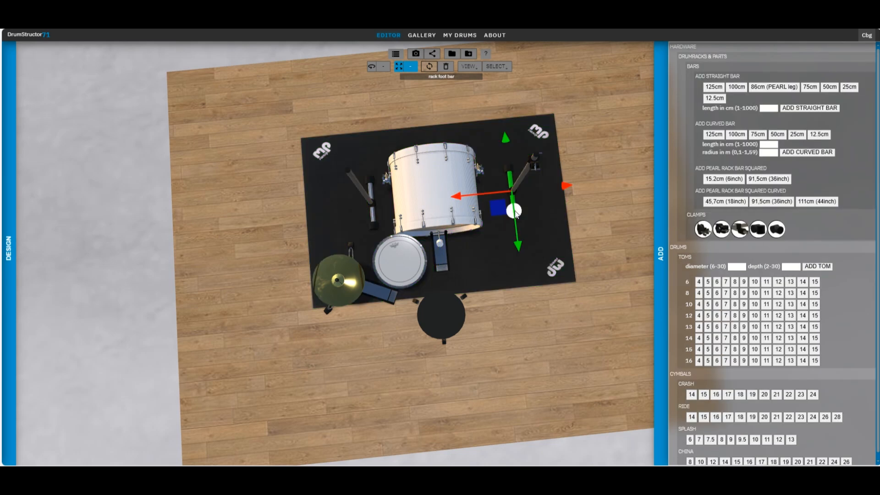
pyautogui.moveTo(571, 195); pyautogui.dragTo(552, 192)
# - Attach a matching rack clamp near the top of the hi-hat-side upright bar and rotate it around the bar
pyautogui.moveTo(401, 106); pyautogui.dragTo(474, 41)
pyautogui.click(340, 200)
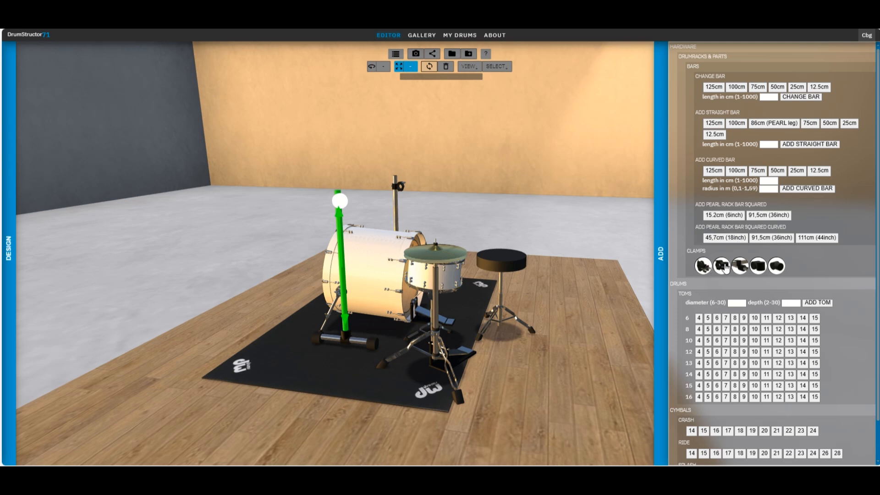
pyautogui.click(724, 267)
pyautogui.click(335, 198)
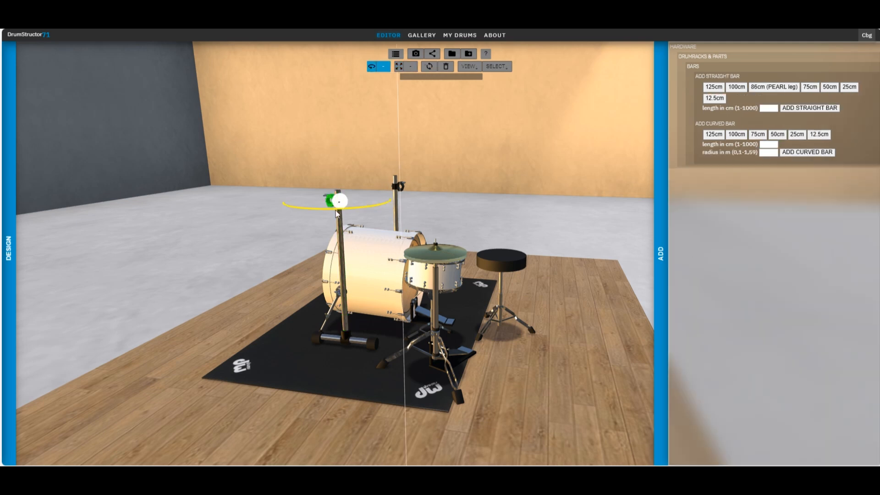
pyautogui.moveTo(443, 199); pyautogui.dragTo(444, 215)
pyautogui.moveTo(476, 208); pyautogui.dragTo(487, 221, button='right')
pyautogui.moveTo(488, 221); pyautogui.dragTo(498, 238)
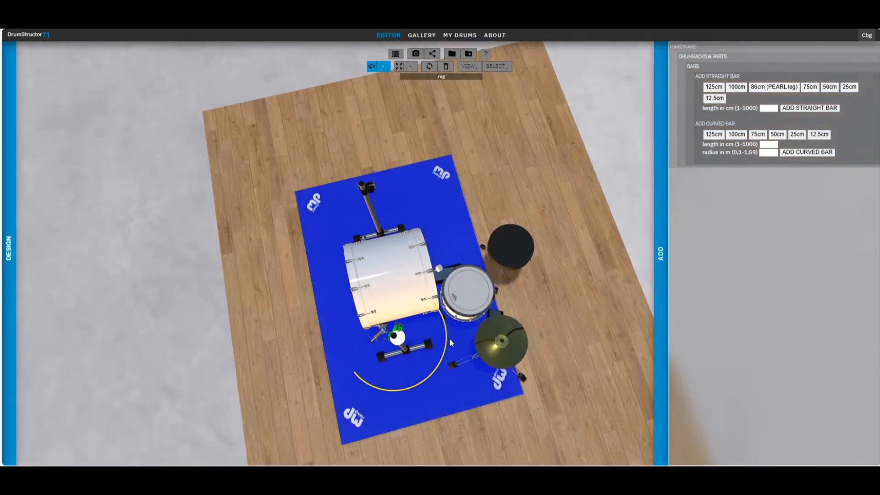
pyautogui.moveTo(451, 356); pyautogui.dragTo(444, 364)
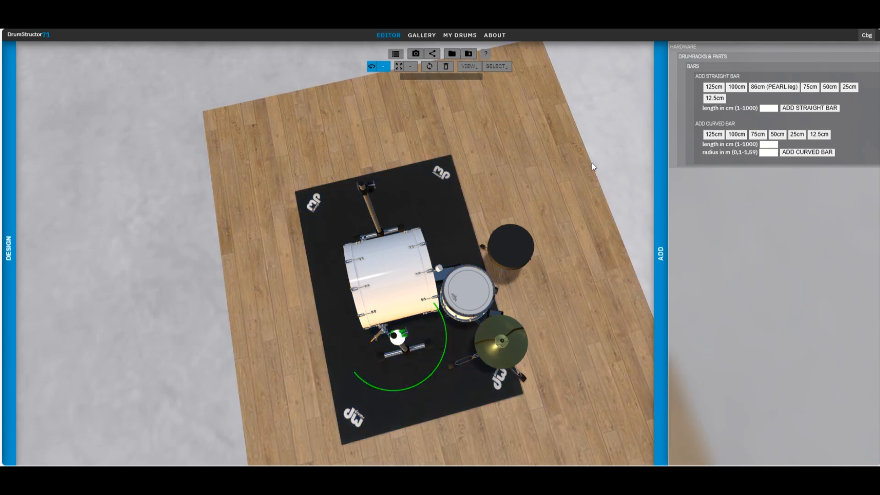
# - Try mounting a 100 cm curved bar on the rack clamp opposite the hi-hat
pyautogui.click(600, 158)
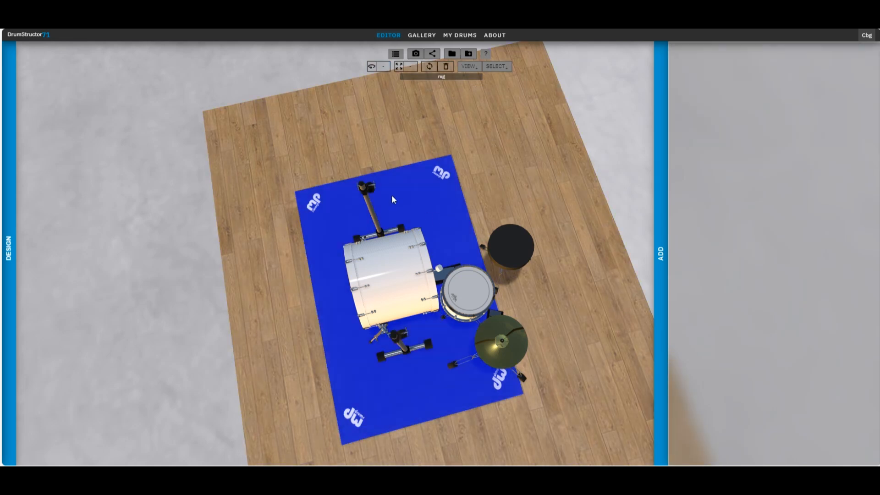
pyautogui.click(368, 194)
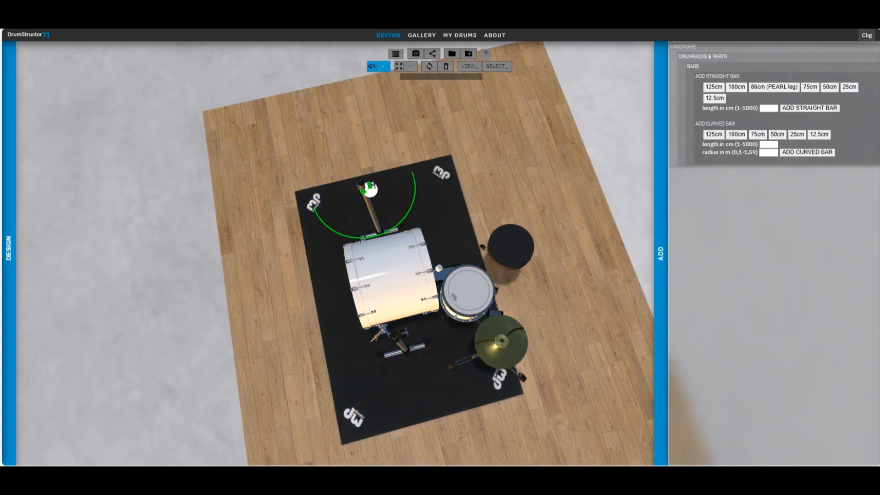
pyautogui.moveTo(620, 145); pyautogui.dragTo(583, 116)
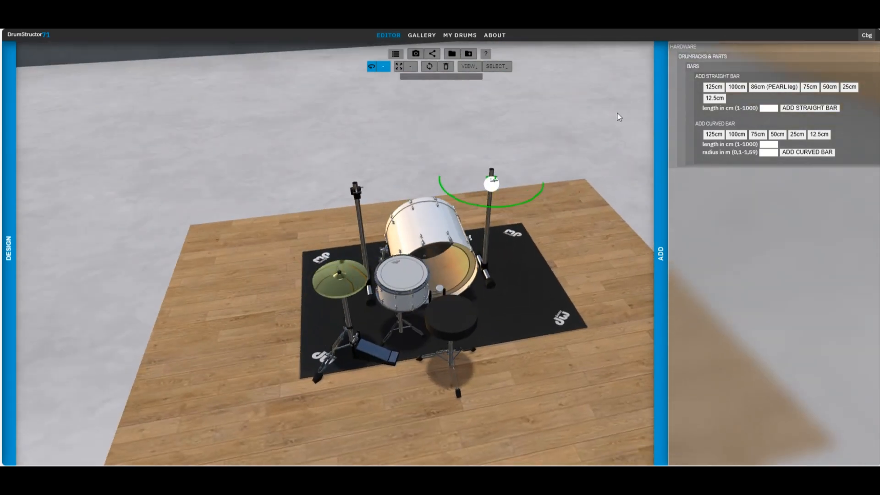
pyautogui.click(730, 138)
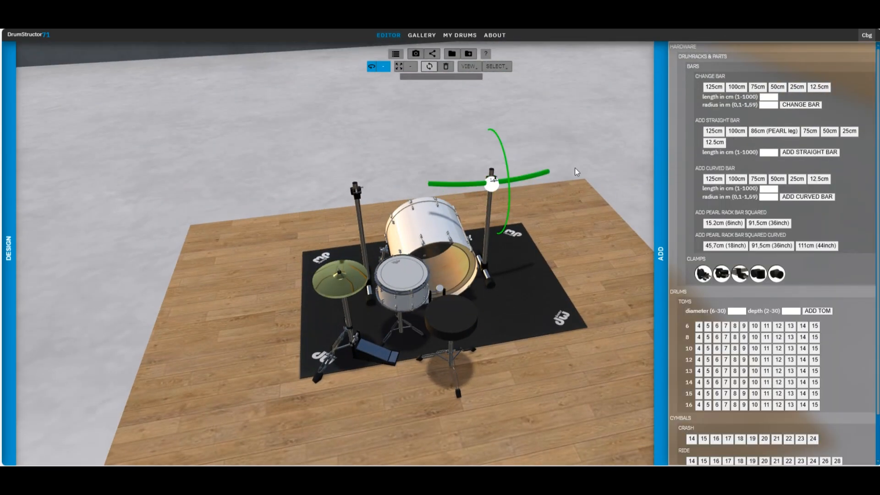
# - Delete the curved bar from the rack clamp opposite the hi-hat
pyautogui.press('w')
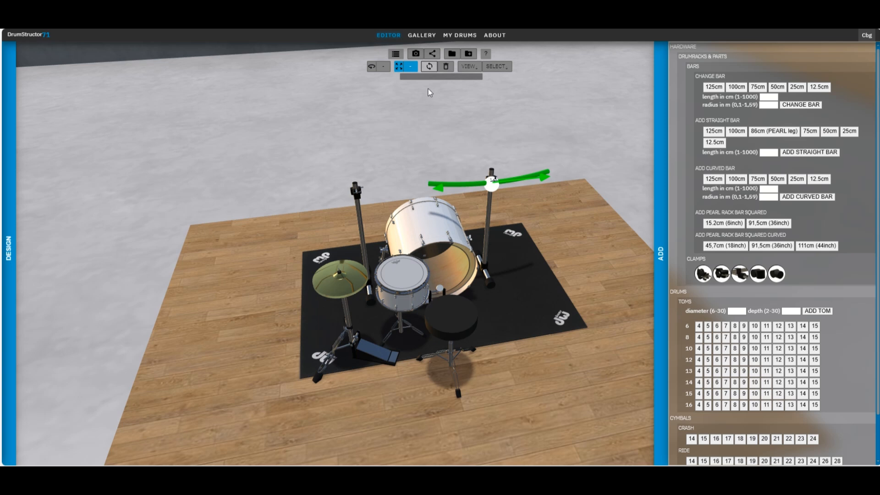
pyautogui.click(446, 67)
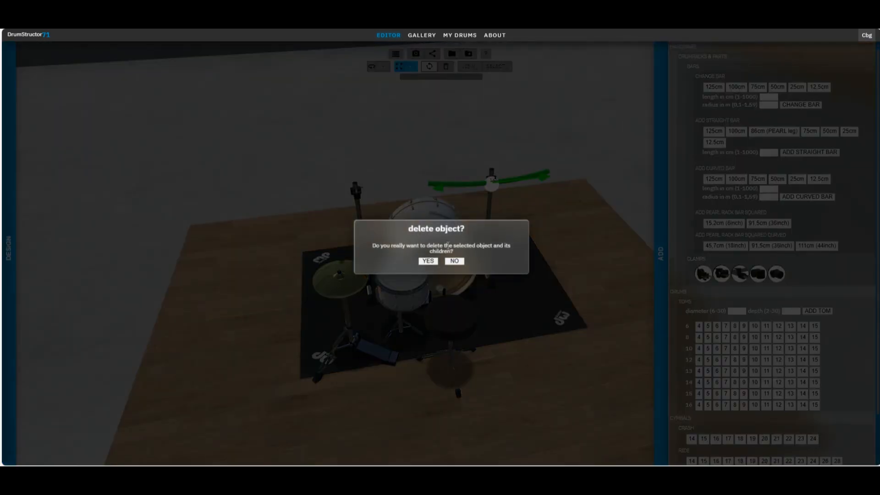
pyautogui.click(429, 260)
# - Try spanning the two uprights with a 100 cm straight bar from the clamp opposite the hi-hat, and delete it
pyautogui.click(494, 182)
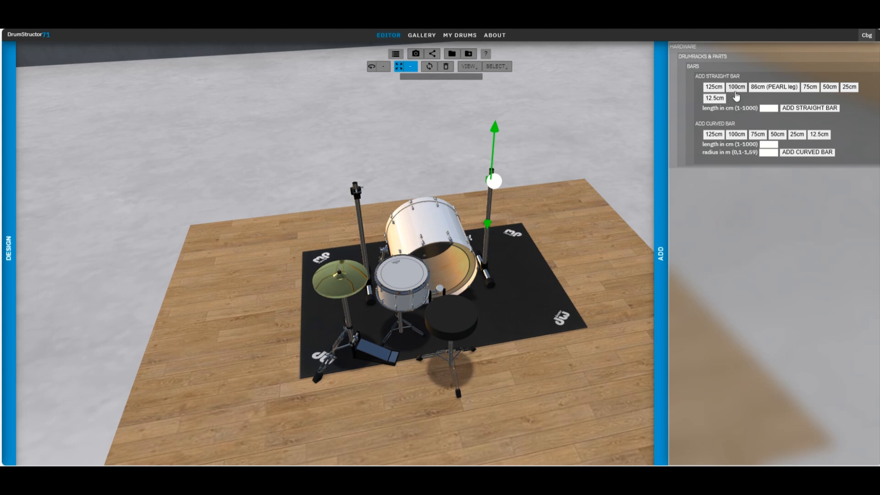
pyautogui.click(714, 97)
pyautogui.moveTo(547, 180); pyautogui.dragTo(483, 192)
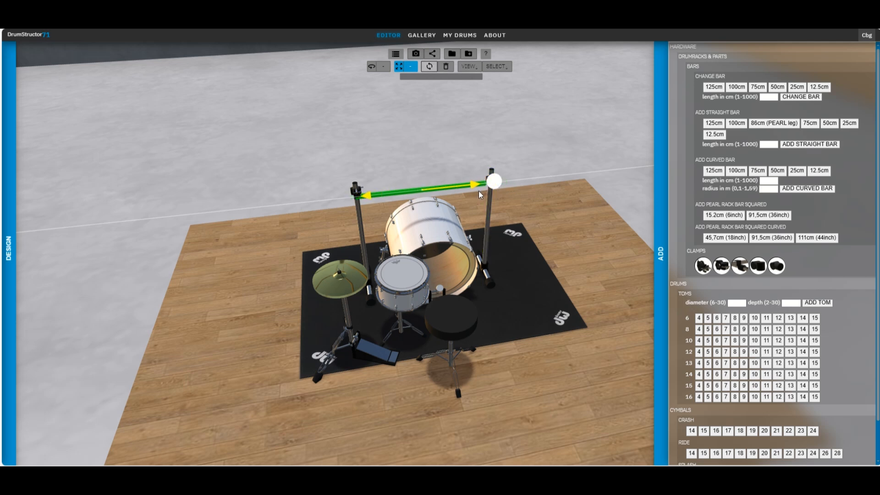
pyautogui.moveTo(442, 163); pyautogui.dragTo(408, 297)
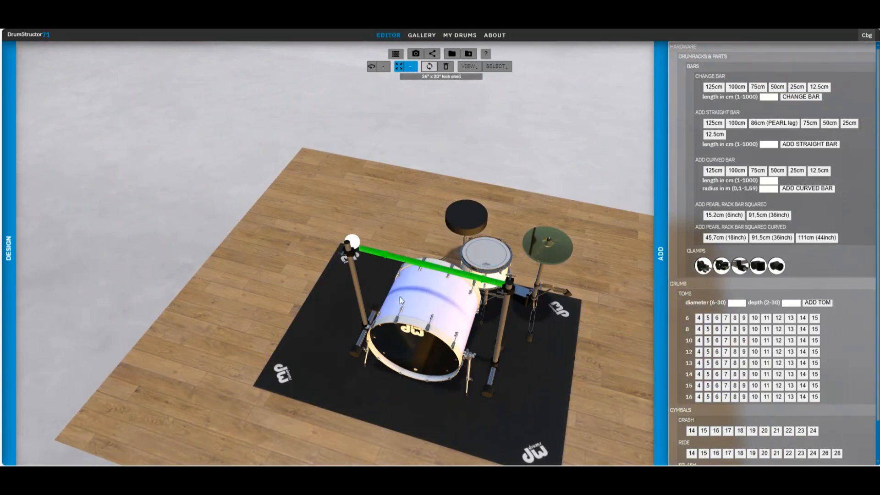
pyautogui.click(400, 260)
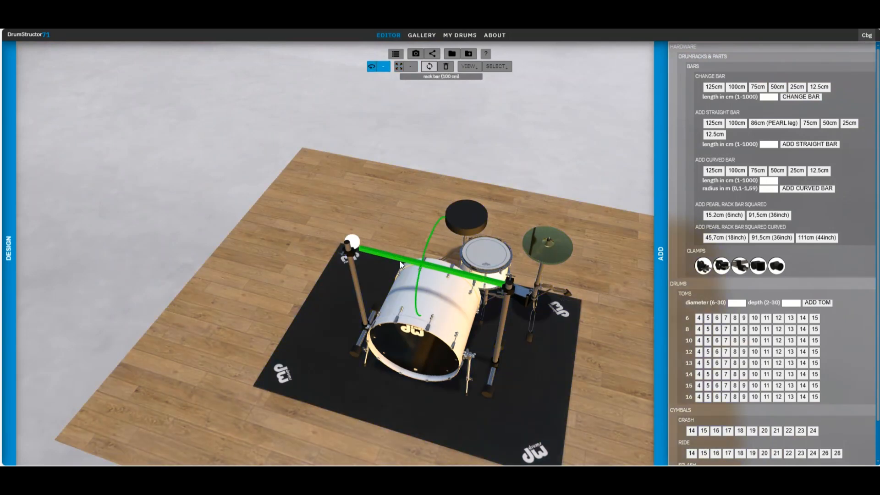
pyautogui.click(445, 66)
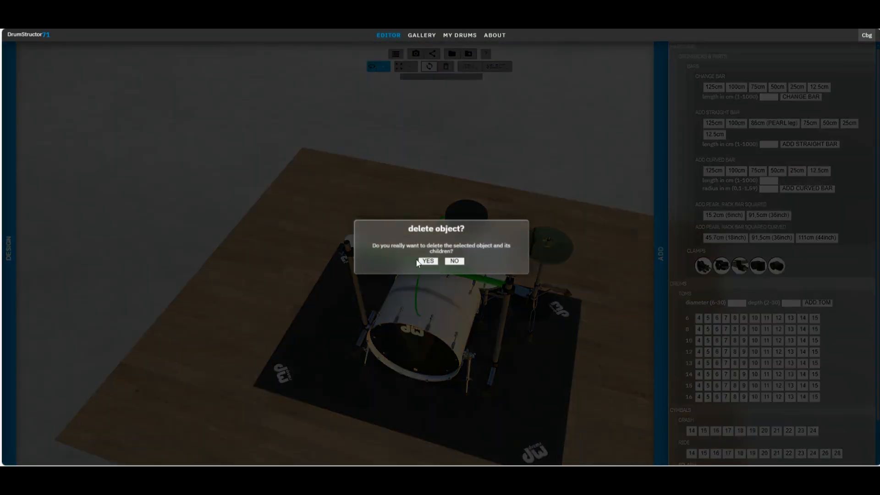
pyautogui.click(427, 262)
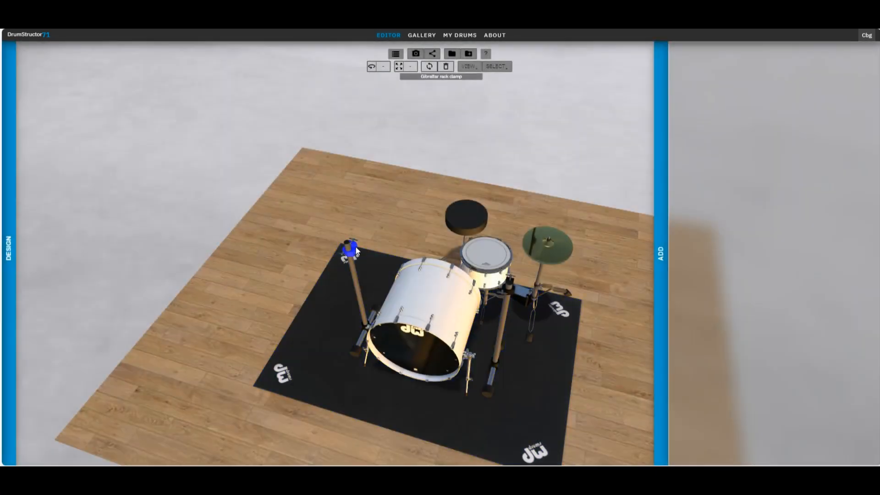
# - Mount a 125 cm straight bar on the clamp opposite the hi-hat and slide it across to the other upright
pyautogui.click(351, 248)
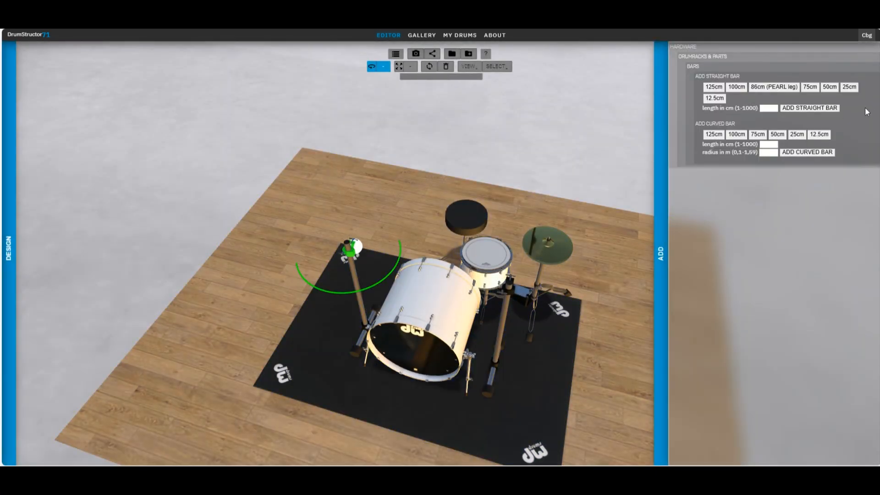
pyautogui.click(713, 86)
pyautogui.moveTo(473, 167); pyautogui.dragTo(282, 167)
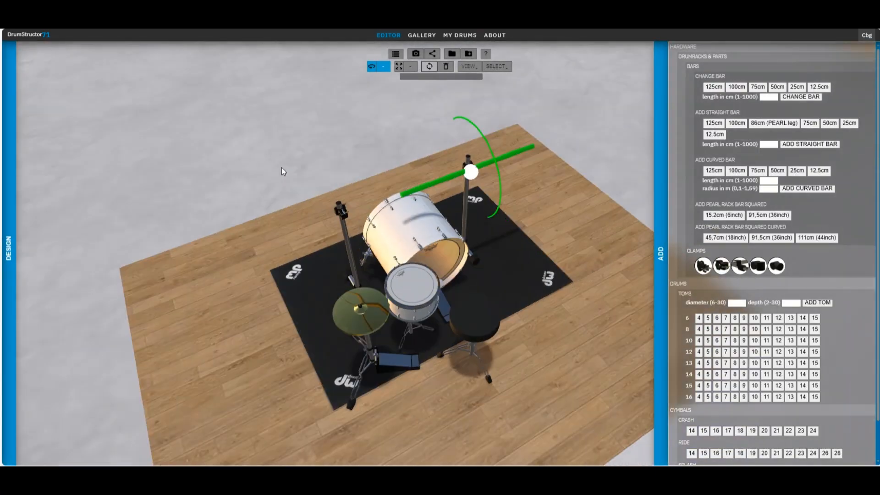
pyautogui.click(468, 174)
pyautogui.moveTo(512, 157); pyautogui.dragTo(455, 177)
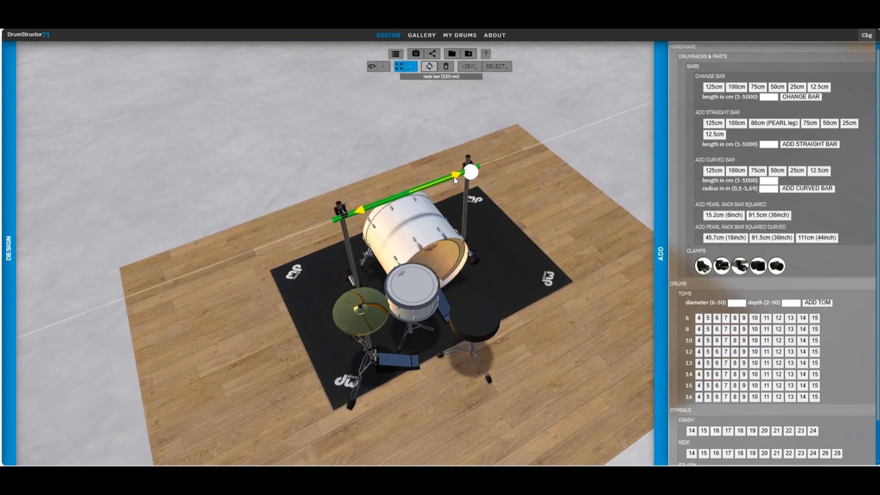
# - Lower the hi-hat-side rack clamp slightly on its upright to level it with the crossbar
pyautogui.moveTo(378, 161); pyautogui.dragTo(426, 130)
pyautogui.click(381, 209)
pyautogui.moveTo(376, 152); pyautogui.dragTo(376, 156)
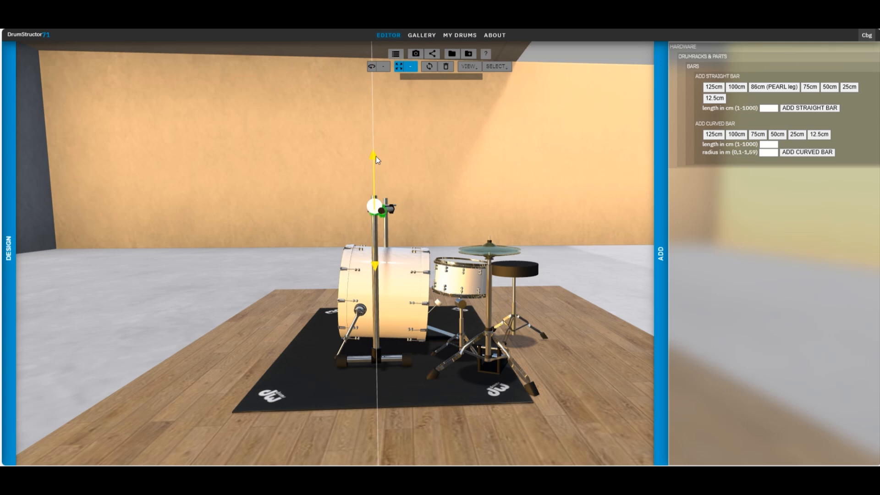
# - Shift both rack feet toward the front of the kick drum, keeping the uprights aligned with each other
pyautogui.moveTo(447, 177); pyautogui.dragTo(430, 271)
pyautogui.click(400, 365)
pyautogui.moveTo(434, 365); pyautogui.dragTo(412, 363)
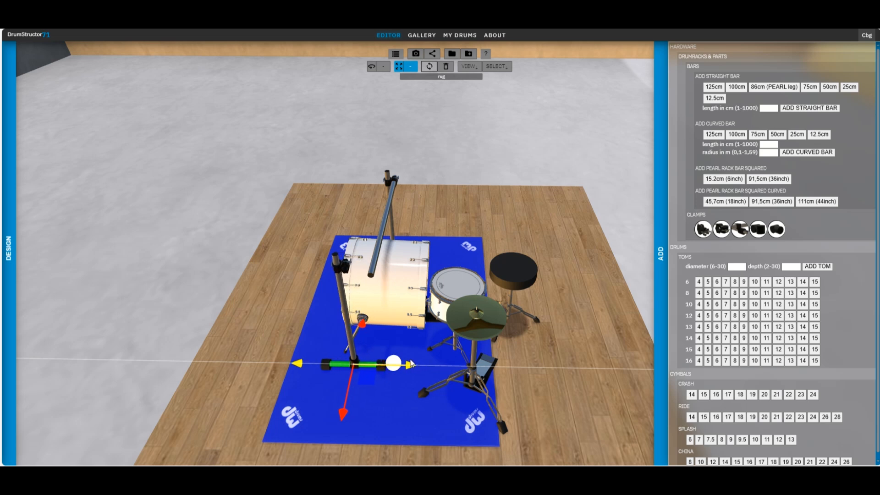
pyautogui.moveTo(476, 224); pyautogui.dragTo(346, 213)
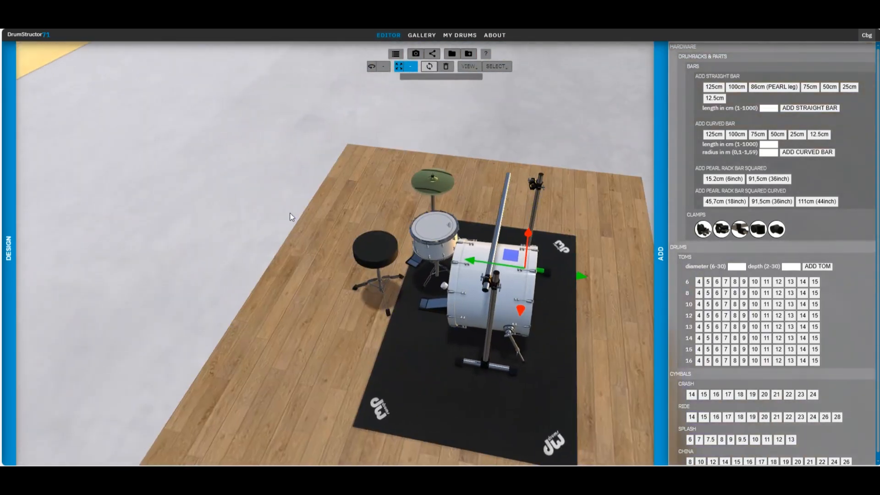
pyautogui.click(493, 354)
pyautogui.moveTo(542, 375); pyautogui.dragTo(570, 376)
# - Attach a rack clamp to the crossbar near the hi-hat-side upright and add a tom holder to it
pyautogui.moveTo(365, 237); pyautogui.dragTo(433, 202)
pyautogui.click(390, 166)
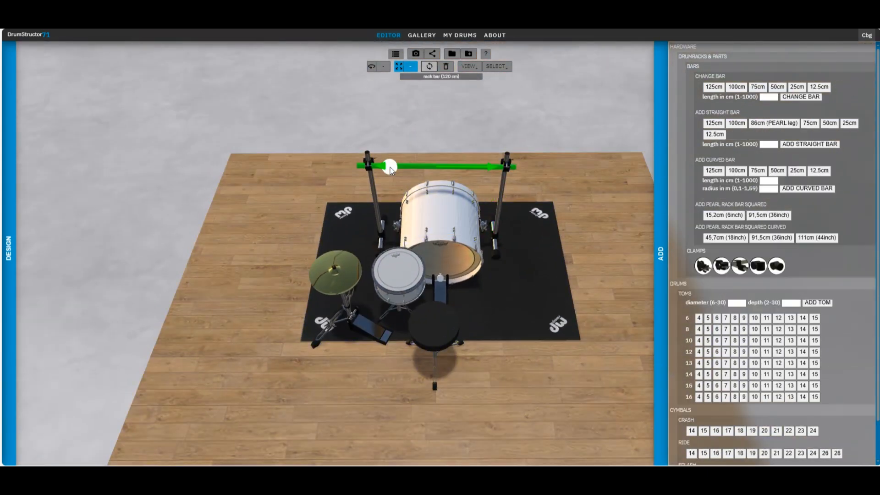
pyautogui.click(702, 269)
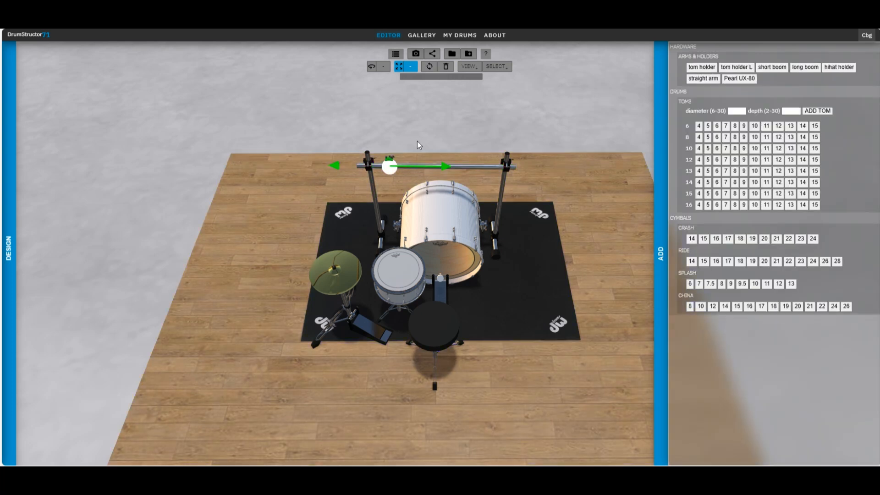
pyautogui.moveTo(384, 139); pyautogui.dragTo(605, 97)
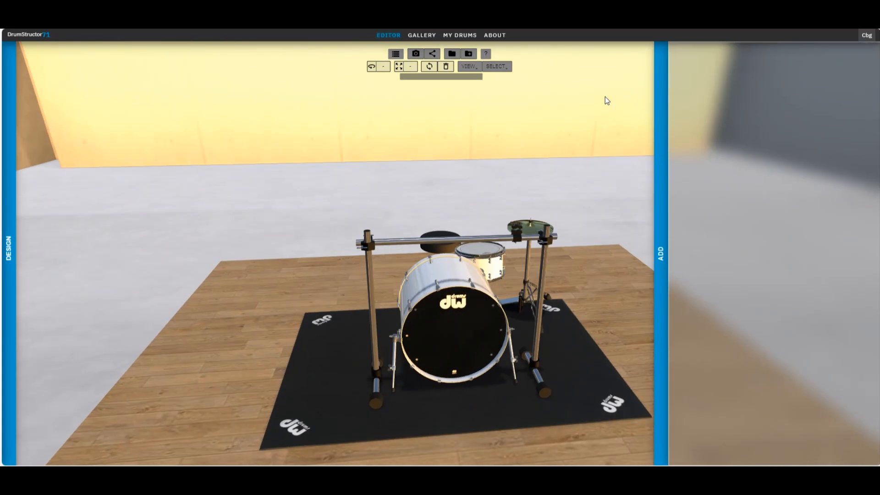
pyautogui.click(516, 233)
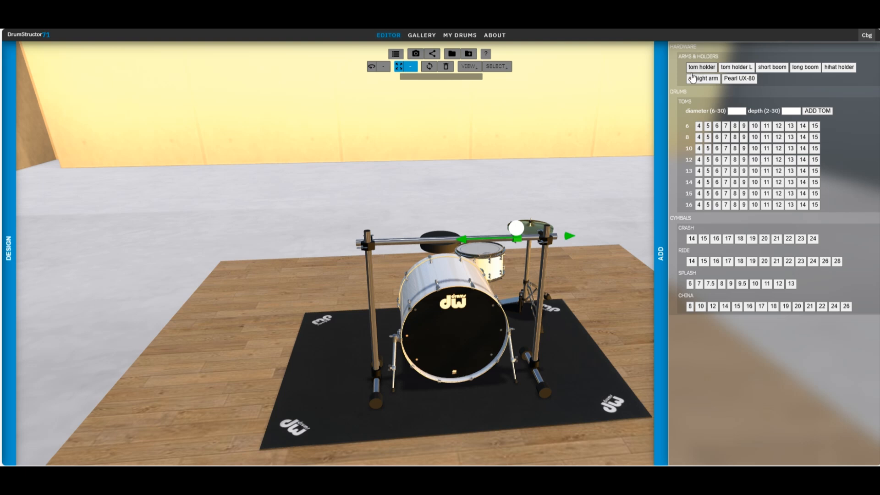
pyautogui.moveTo(622, 96); pyautogui.dragTo(518, 124)
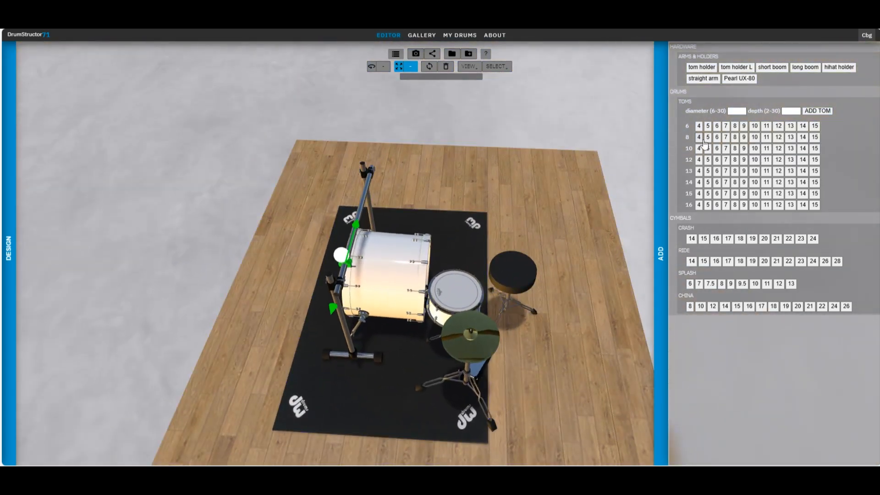
pyautogui.click(697, 70)
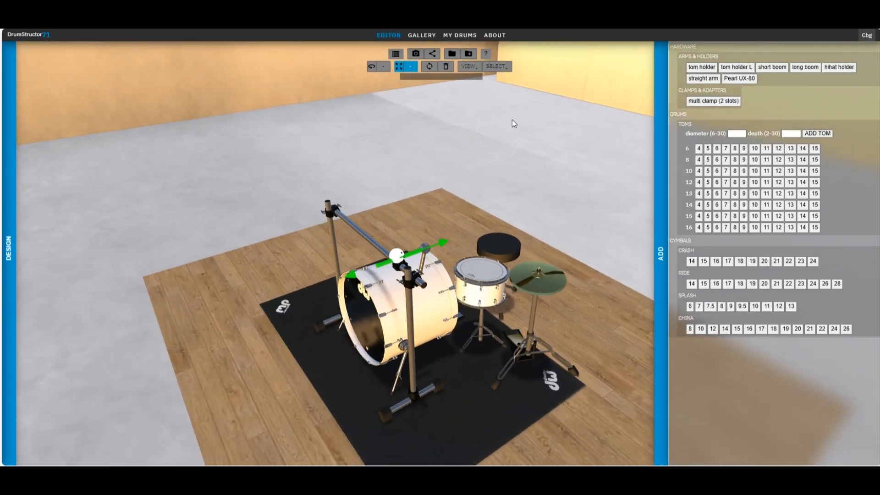
# - Tilt the arm at the tom holder's joint
pyautogui.click(399, 255)
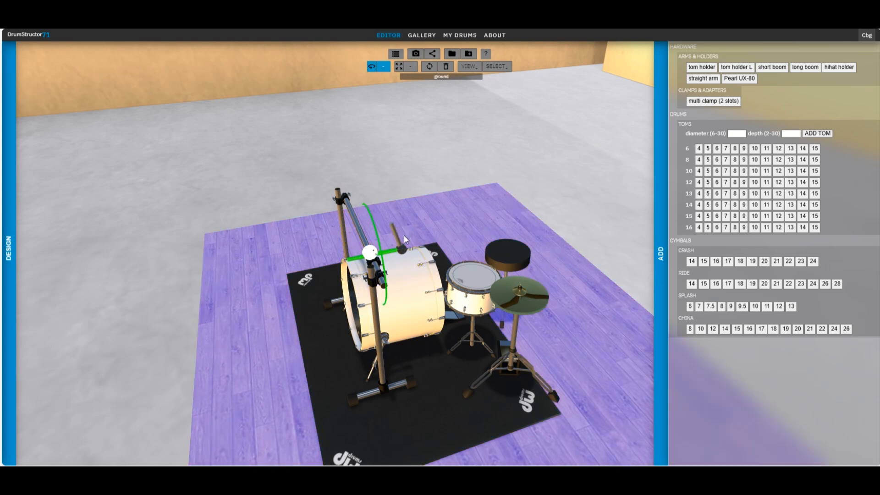
pyautogui.click(403, 253)
pyautogui.moveTo(428, 201); pyautogui.dragTo(433, 200)
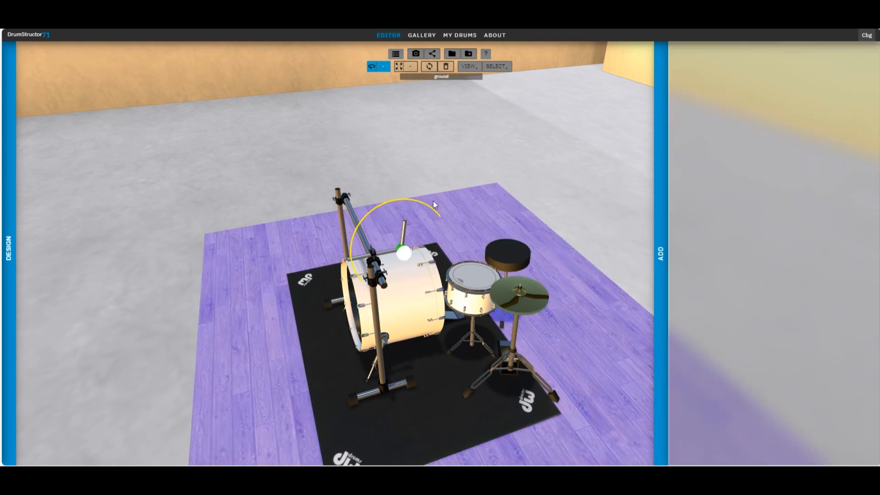
pyautogui.click(483, 175)
pyautogui.moveTo(483, 175); pyautogui.dragTo(444, 147)
# - Rotate the tom clamp around the crossbar until the holder's tube stands vertical, and flip the holder so its arm sits above the crossbar
pyautogui.click(369, 220)
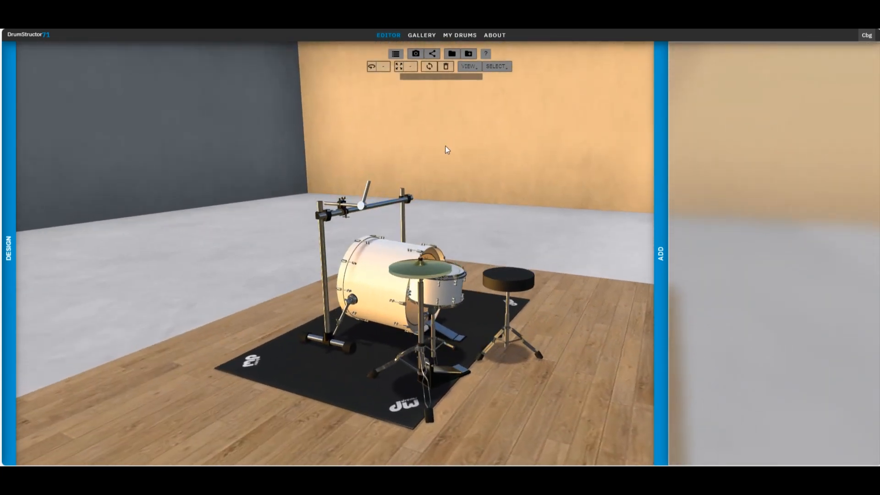
pyautogui.click(345, 214)
pyautogui.click(345, 214)
pyautogui.moveTo(377, 180); pyautogui.dragTo(392, 214)
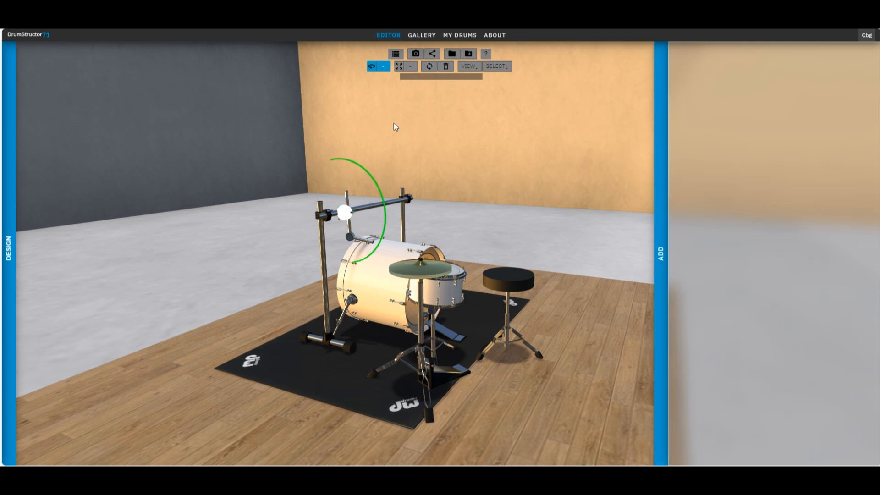
pyautogui.click(351, 234)
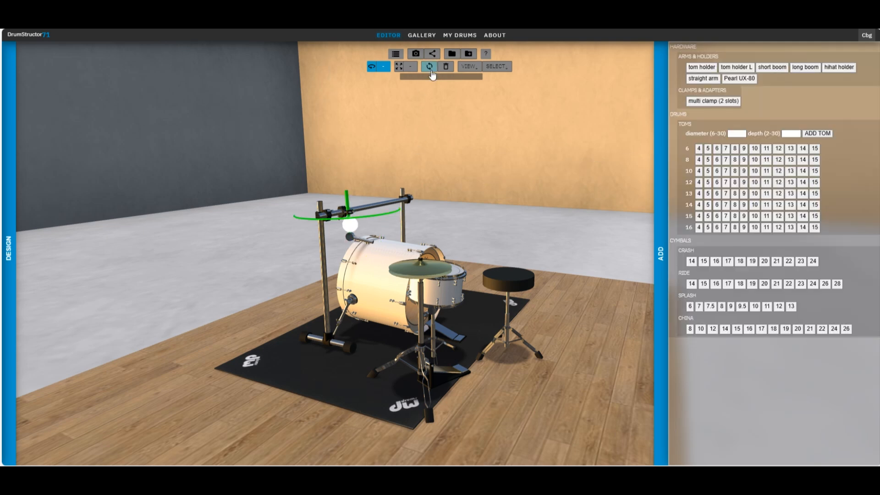
pyautogui.moveTo(398, 157); pyautogui.dragTo(378, 189)
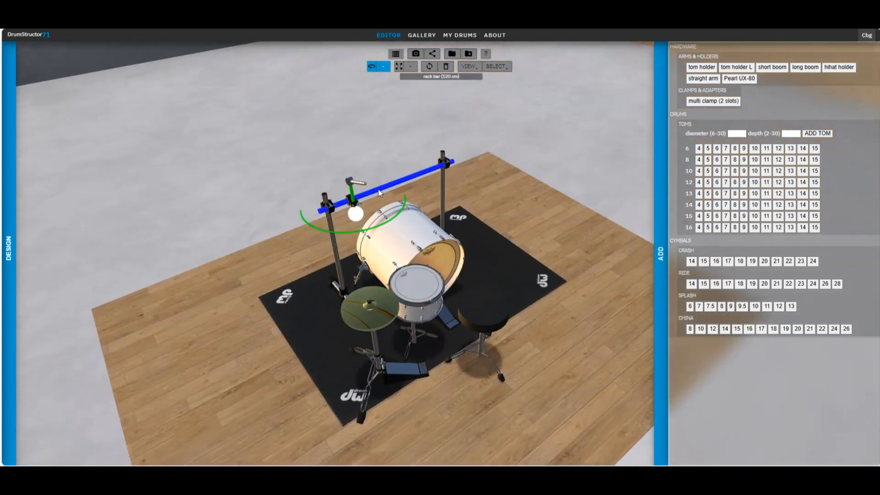
# - Add a 6 x 4 inch tom to the end of the tom holder's arm
pyautogui.click(364, 184)
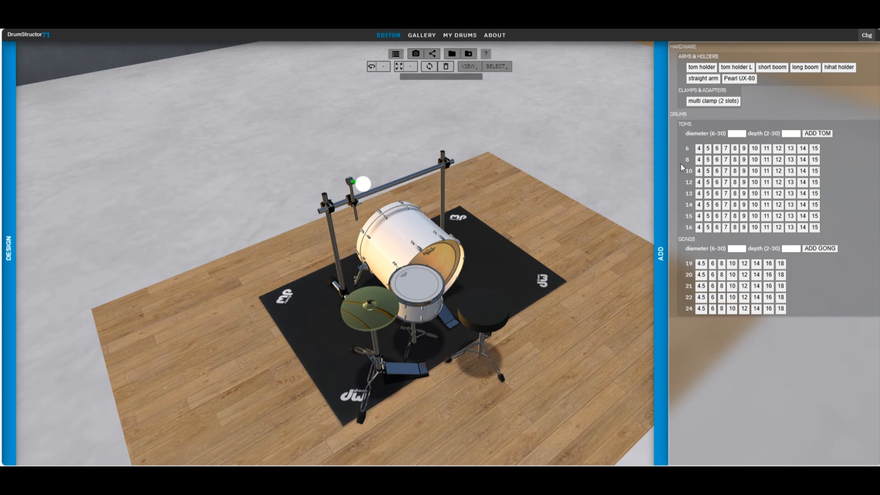
pyautogui.click(699, 149)
pyautogui.moveTo(553, 163); pyautogui.dragTo(626, 156)
pyautogui.scroll(4, 574, 177)
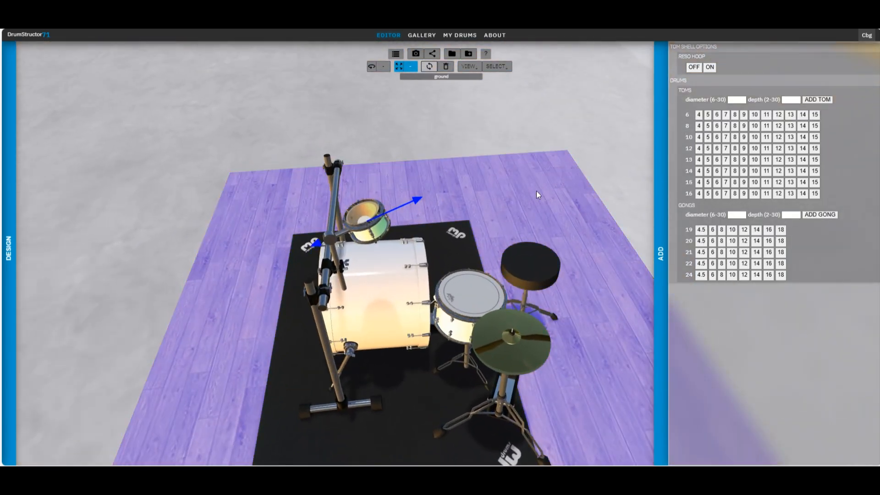
pyautogui.scroll(3, 362, 223)
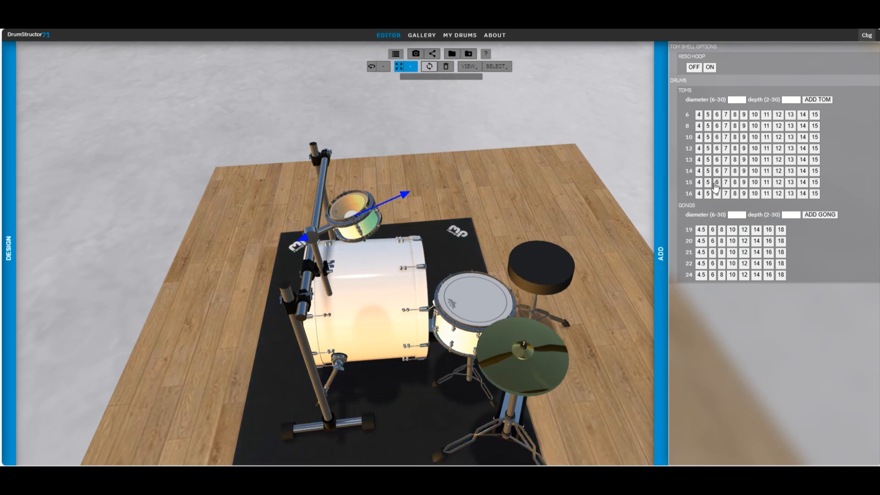
# - Try other sizes for the mounted tom, including 6 x 15, 16 x 15, 6 x 4, 8 x 4 and 10 x 8 inches
pyautogui.click(815, 115)
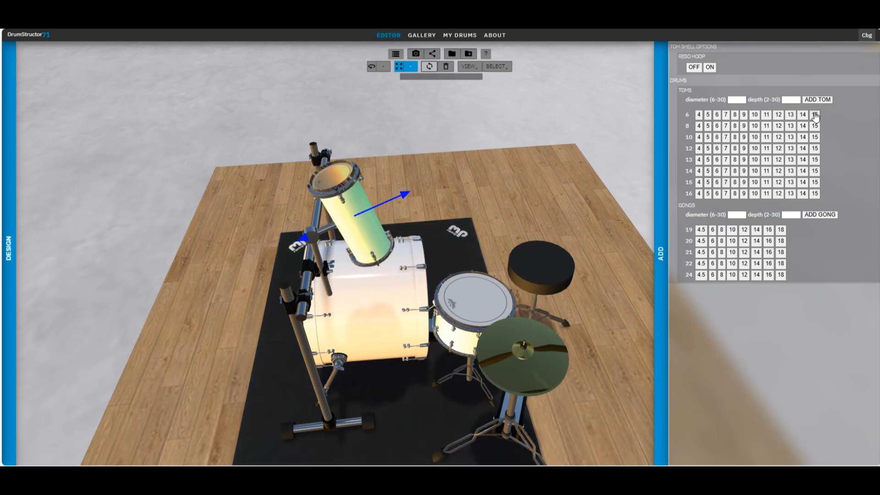
pyautogui.click(814, 195)
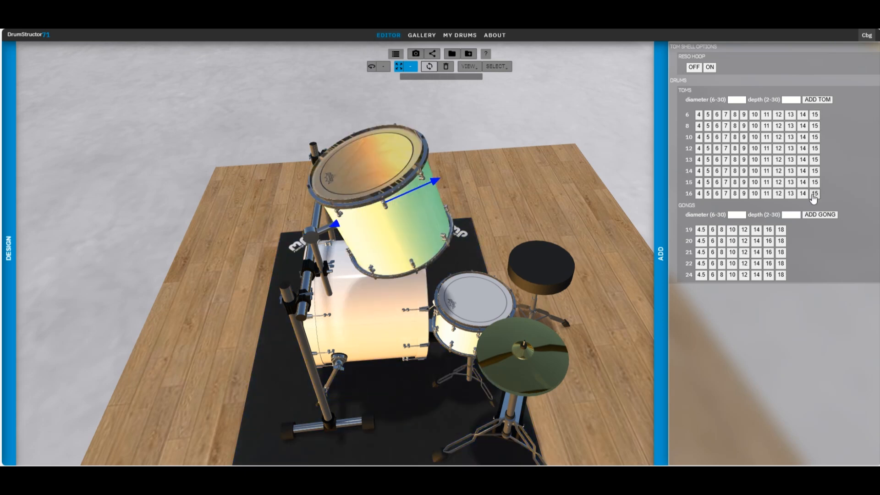
pyautogui.click(699, 115)
pyautogui.click(700, 128)
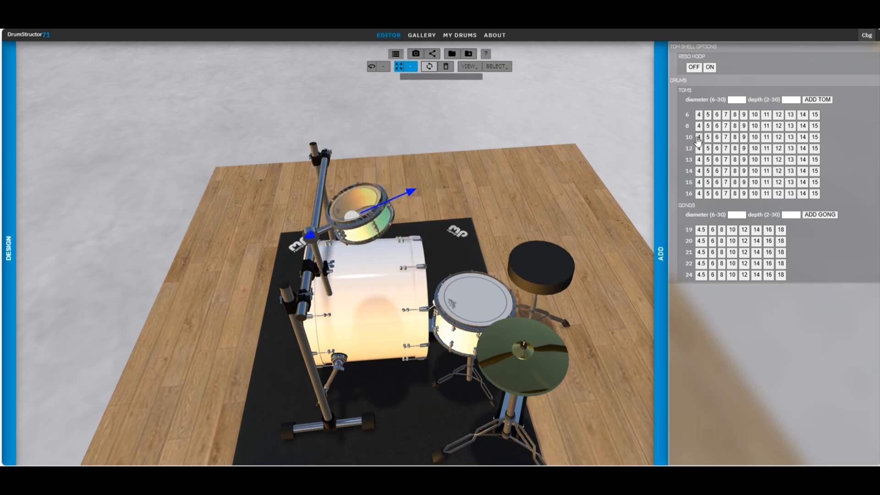
pyautogui.click(744, 137)
pyautogui.click(735, 137)
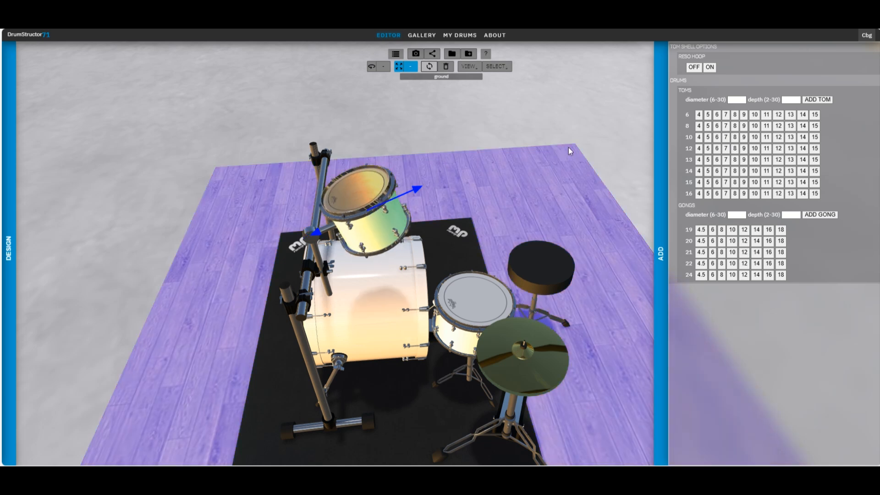
# - Set the mounted tom's size to 8 x 6 inches
pyautogui.click(722, 137)
pyautogui.moveTo(542, 145)
pyautogui.mouseDown()
pyautogui.moveTo(556, 132)
pyautogui.moveTo(543, 141)
pyautogui.mouseUp()
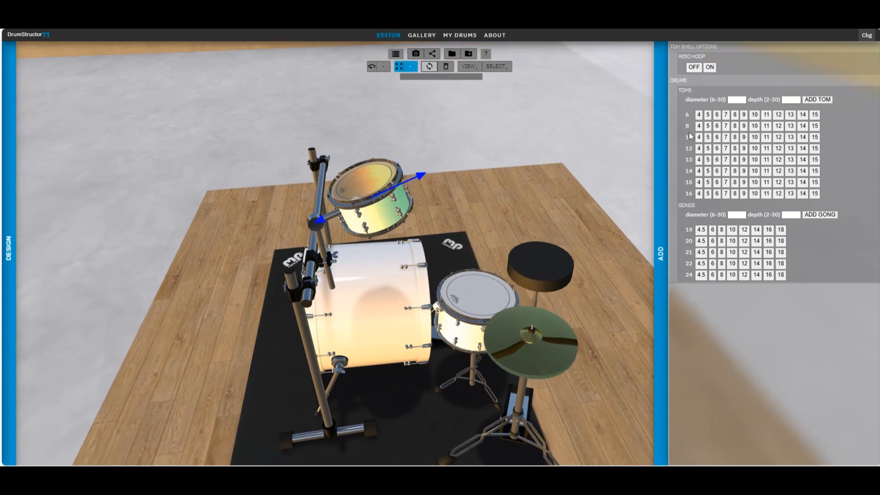
pyautogui.click(718, 128)
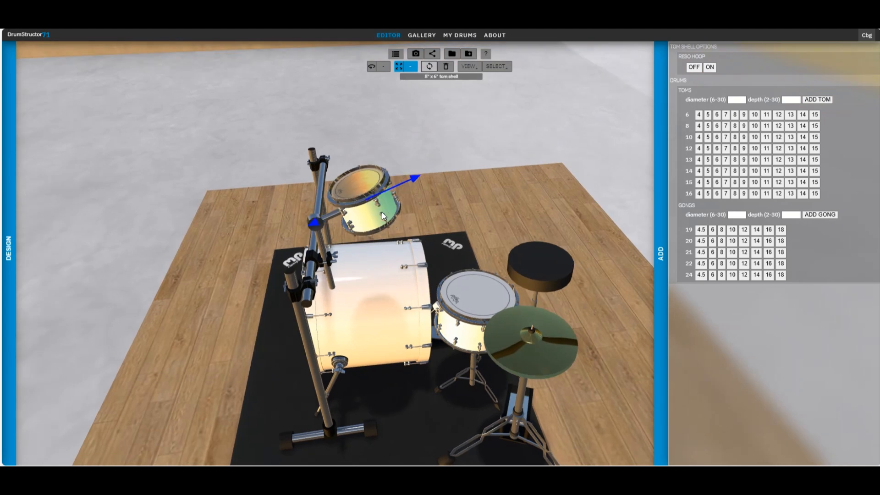
# - Tilt the 8 x 6 inch tom upward by rotating the joint of its tom holder
pyautogui.moveTo(502, 154)
pyautogui.mouseDown()
pyautogui.moveTo(505, 146)
pyautogui.moveTo(501, 163)
pyautogui.mouseUp()
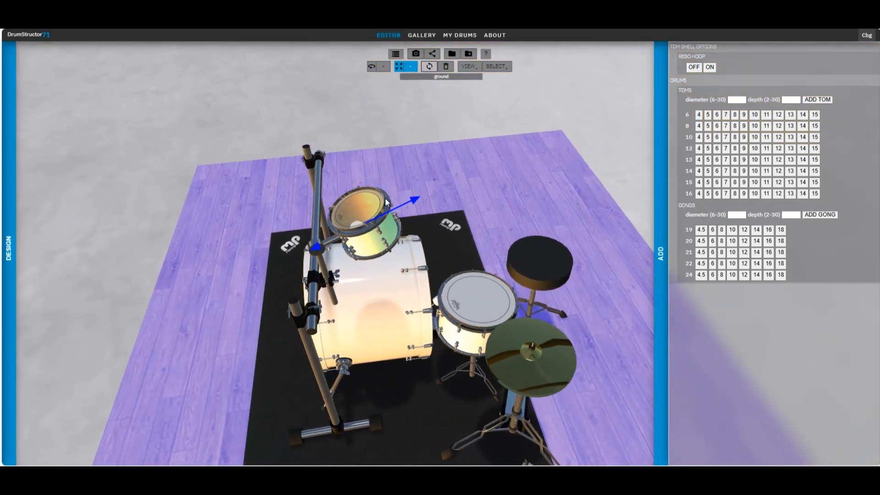
pyautogui.moveTo(316, 246); pyautogui.dragTo(316, 246)
pyautogui.click(319, 248)
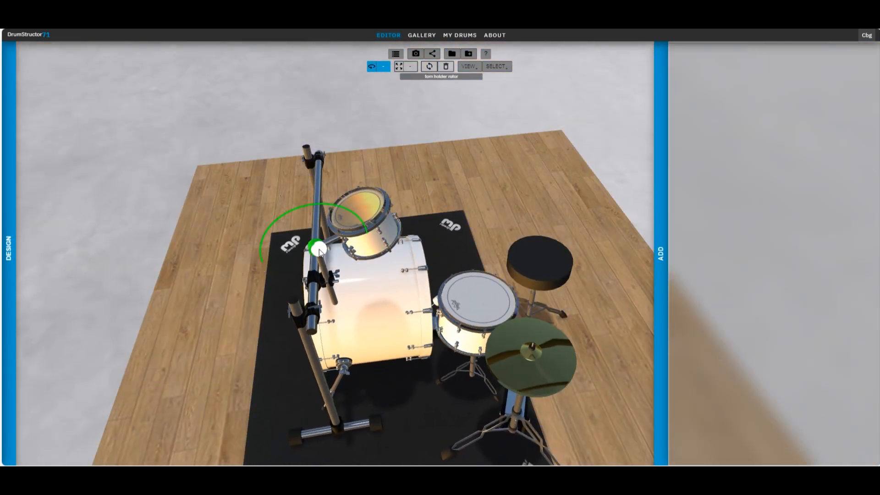
pyautogui.moveTo(337, 207); pyautogui.dragTo(355, 205)
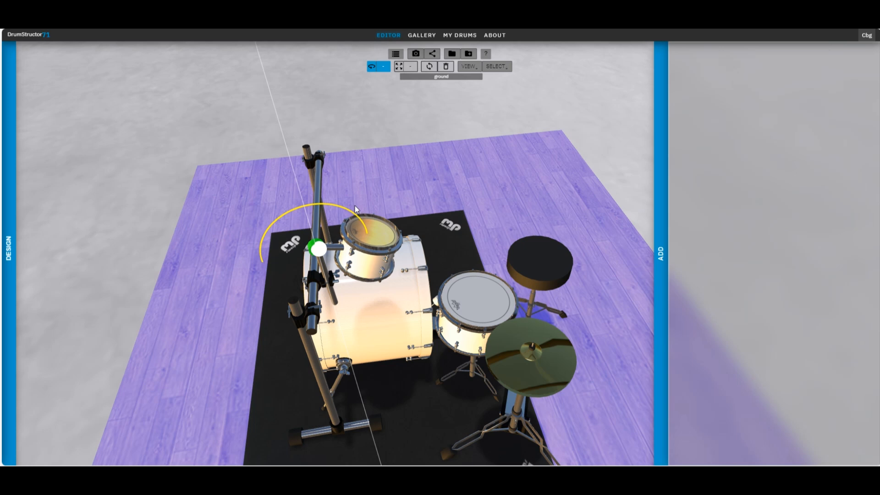
pyautogui.moveTo(406, 183); pyautogui.dragTo(440, 129)
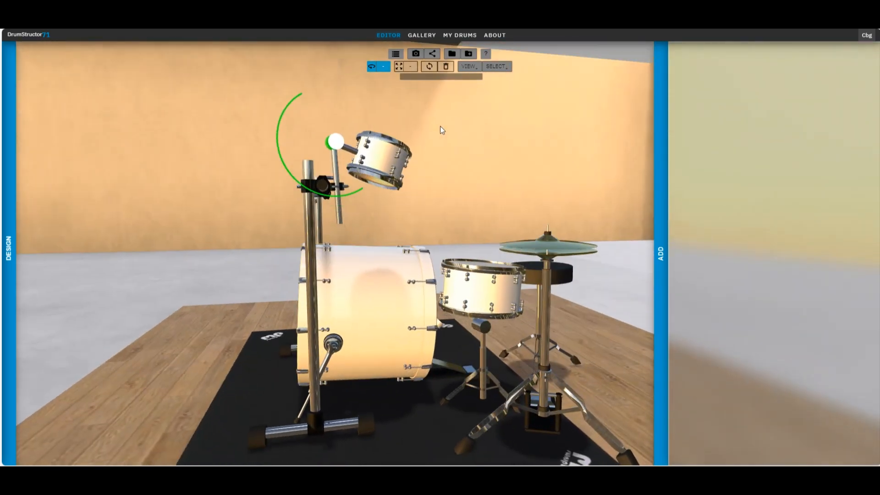
# - Flip the tom holder so its arm hangs below the crossbar, and adjust the tom's tilt toward the seat
pyautogui.click(340, 207)
pyautogui.moveTo(448, 104); pyautogui.dragTo(440, 161)
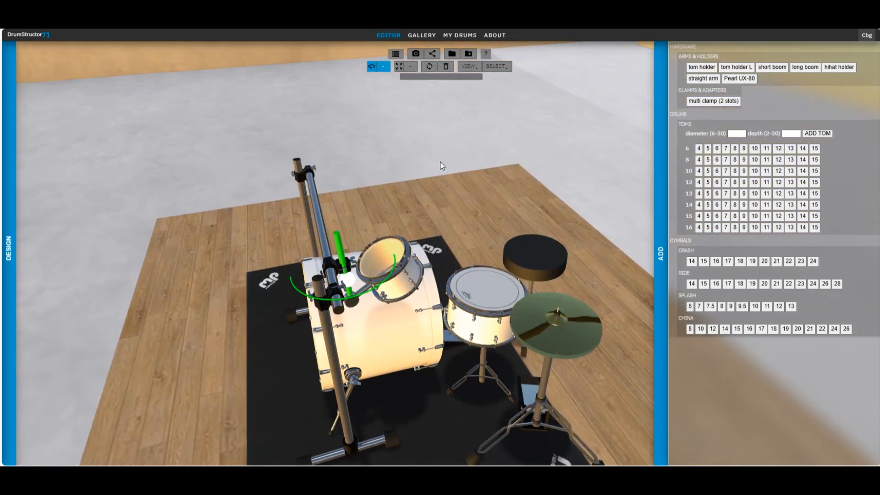
pyautogui.click(399, 284)
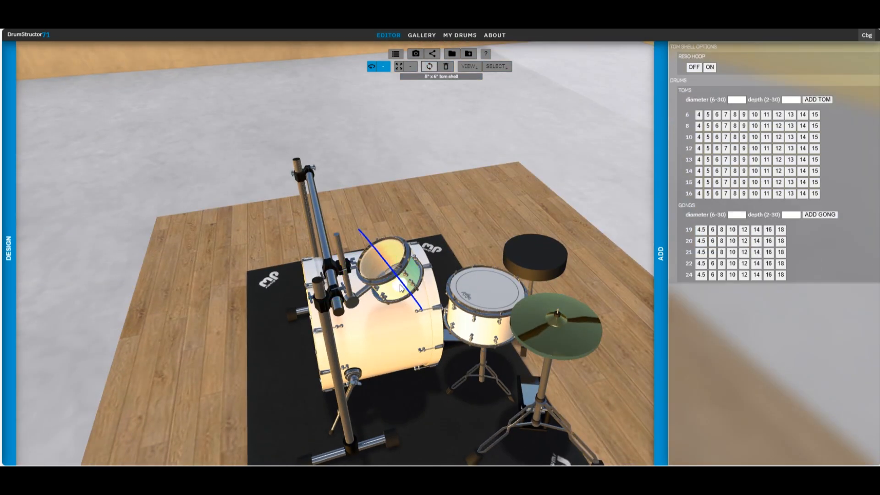
pyautogui.moveTo(400, 284); pyautogui.dragTo(363, 221)
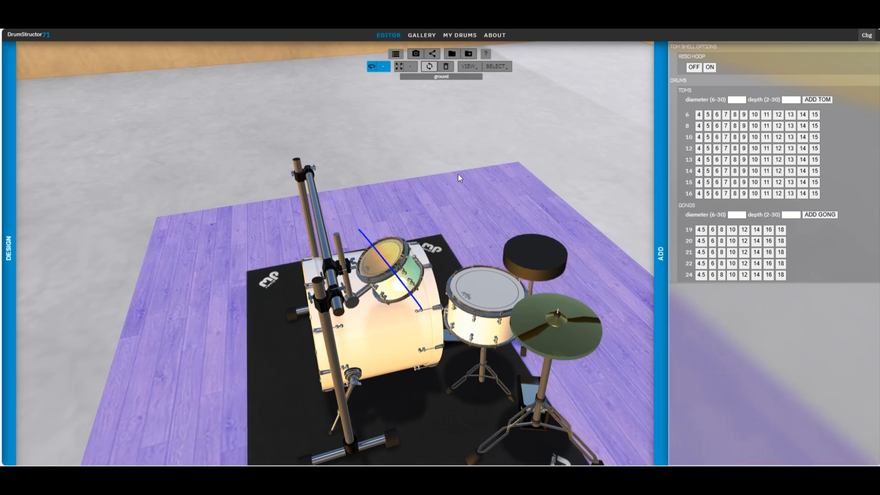
pyautogui.moveTo(455, 177); pyautogui.dragTo(441, 142)
pyautogui.moveTo(369, 196); pyautogui.dragTo(373, 238)
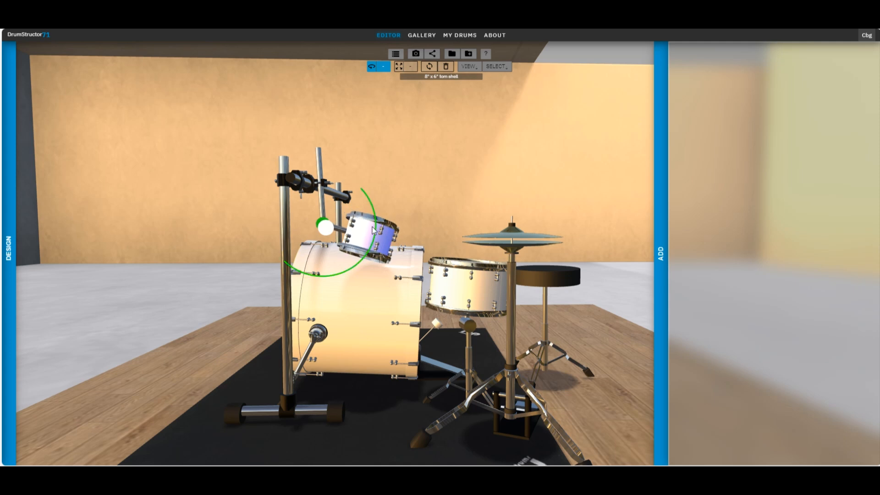
# - Swivel the tom holder about its vertical tube and adjust its height in the clamp
pyautogui.click(319, 168)
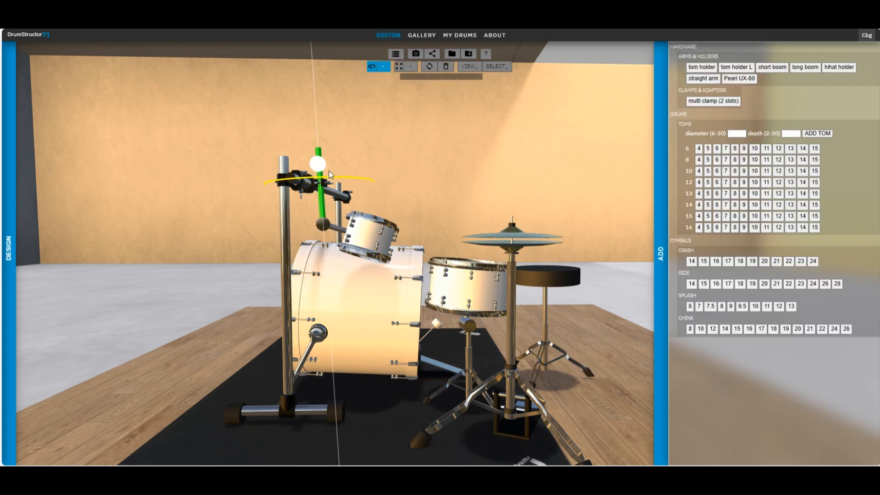
pyautogui.moveTo(317, 127); pyautogui.dragTo(317, 101)
pyautogui.moveTo(451, 146); pyautogui.dragTo(464, 181)
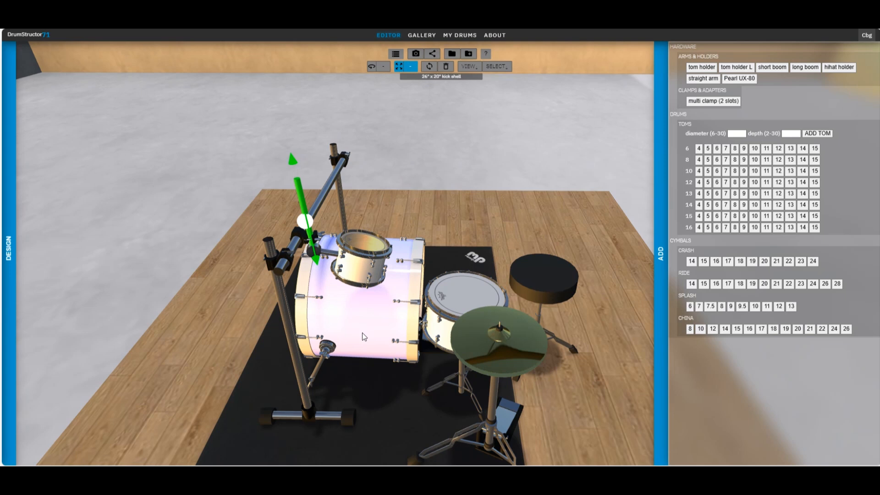
# - Move the whole drum rack across the floor toward the drummer's seat, over the kick
pyautogui.click(337, 417)
pyautogui.moveTo(337, 416); pyautogui.dragTo(401, 419)
pyautogui.moveTo(502, 177); pyautogui.dragTo(426, 115)
pyautogui.click(551, 282)
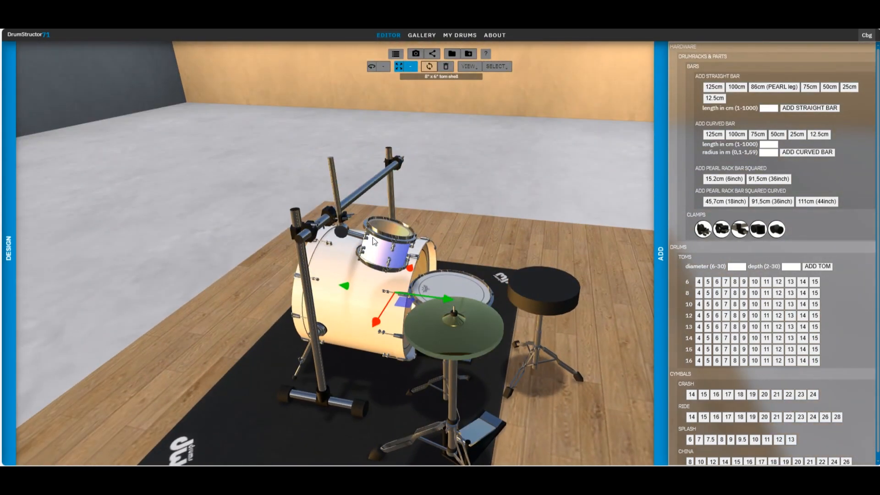
# - Slide the tom holder slightly higher in its clamp and adjust the tom's tilt at the holder's joint
pyautogui.click(335, 169)
pyautogui.moveTo(446, 187); pyautogui.dragTo(458, 162)
pyautogui.moveTo(356, 130); pyautogui.dragTo(358, 125)
pyautogui.moveTo(512, 155); pyautogui.dragTo(406, 267)
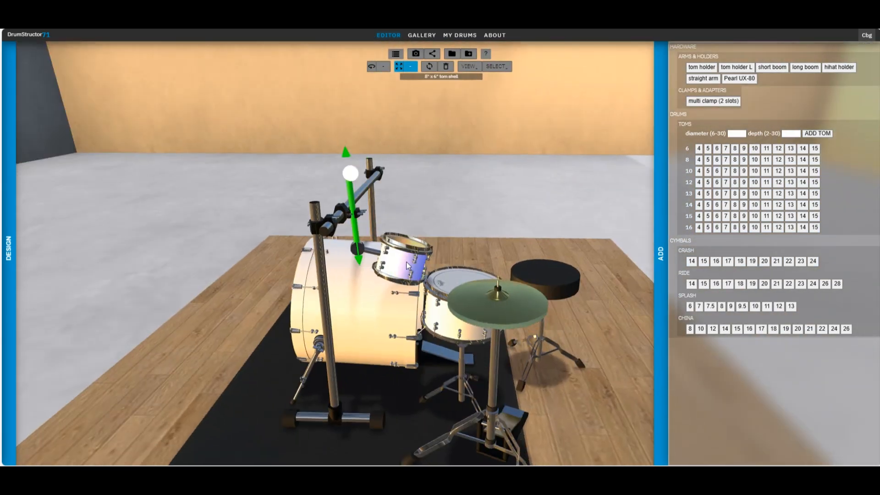
pyautogui.click(357, 249)
pyautogui.moveTo(372, 199); pyautogui.dragTo(356, 185)
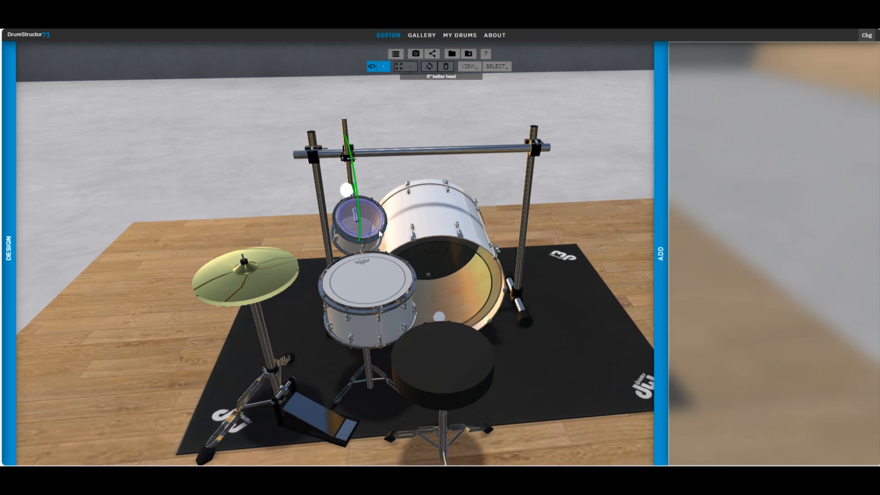
# - Add a second Gibraltar rack clamp to the 120 cm crossbar beside the first and fit it with a tom holder
pyautogui.click(400, 153)
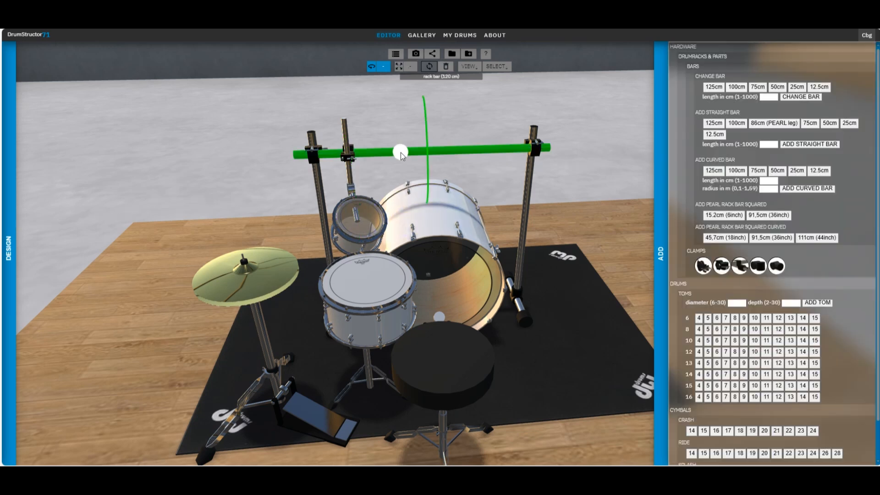
pyautogui.click(709, 270)
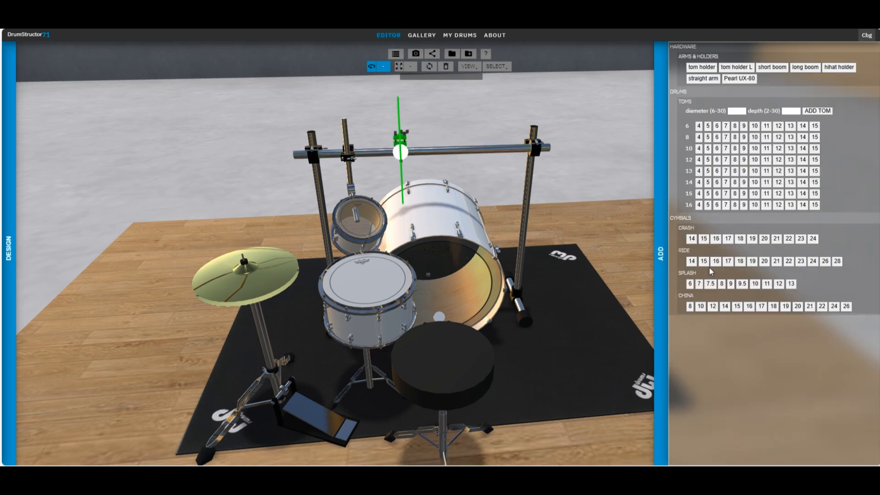
pyautogui.click(702, 68)
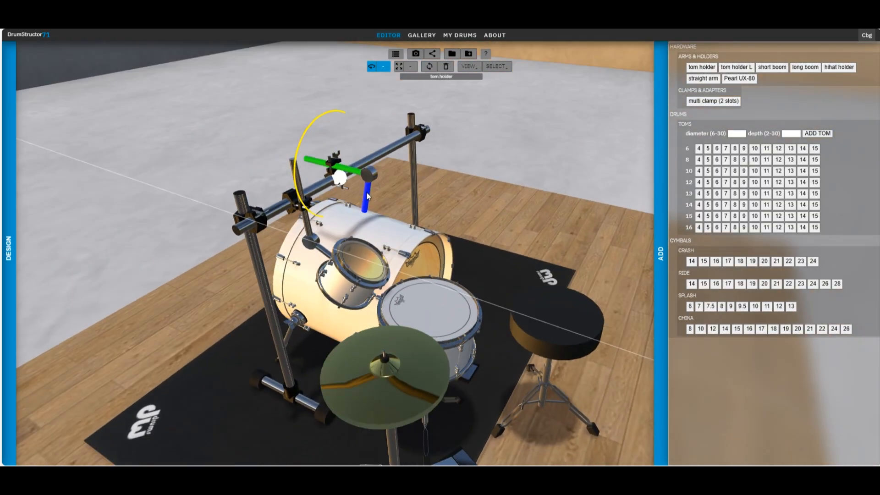
# - Slide the second tom holder back through its clamp and rotate its hanging arm until it points upward
pyautogui.click(367, 193)
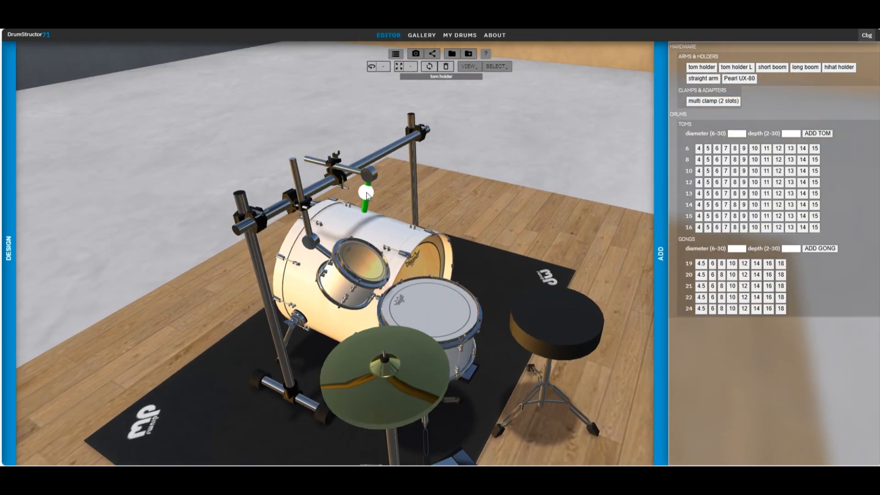
pyautogui.click(348, 169)
pyautogui.moveTo(379, 179); pyautogui.dragTo(363, 175)
pyautogui.click(353, 187)
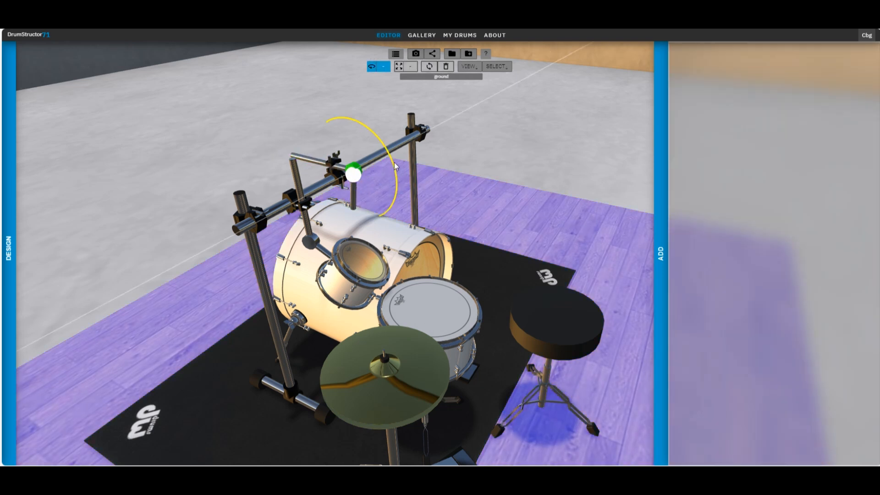
pyautogui.click(369, 163)
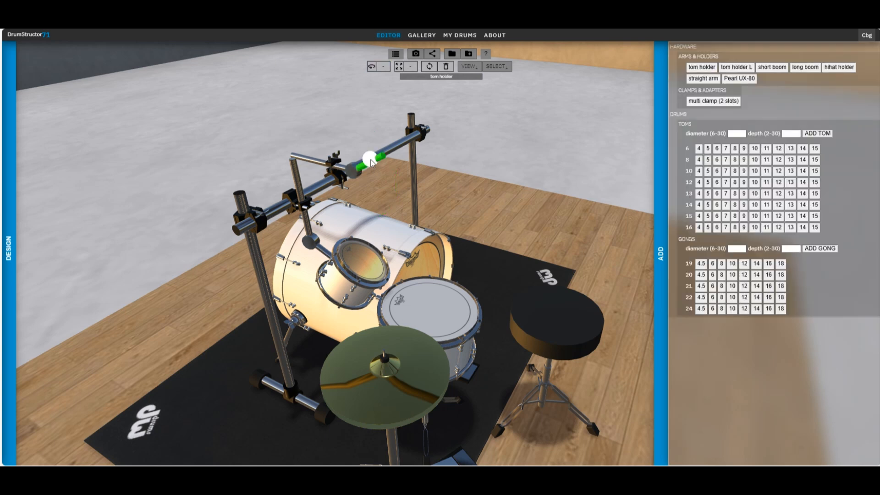
# - Try toms of 8 x 6, 10 x 7, 12 x 7, 8 x 7 and 8 x 8 inches on the second holder's arm
pyautogui.click(717, 160)
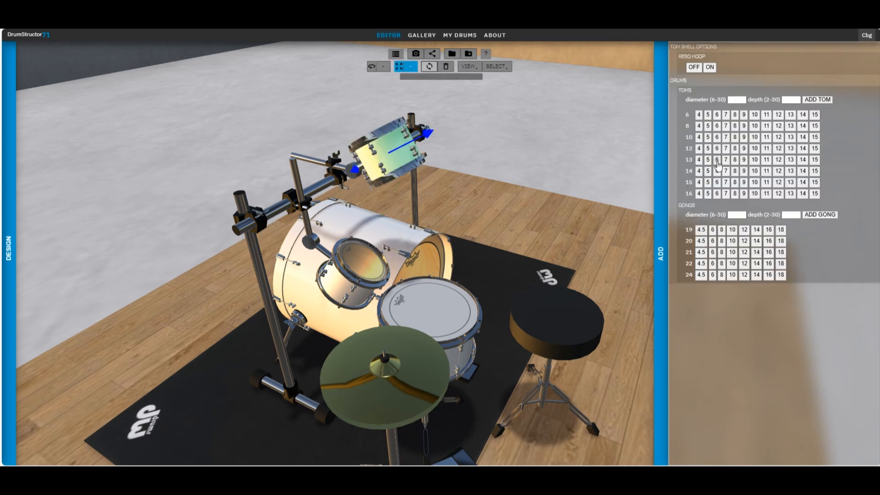
pyautogui.click(727, 137)
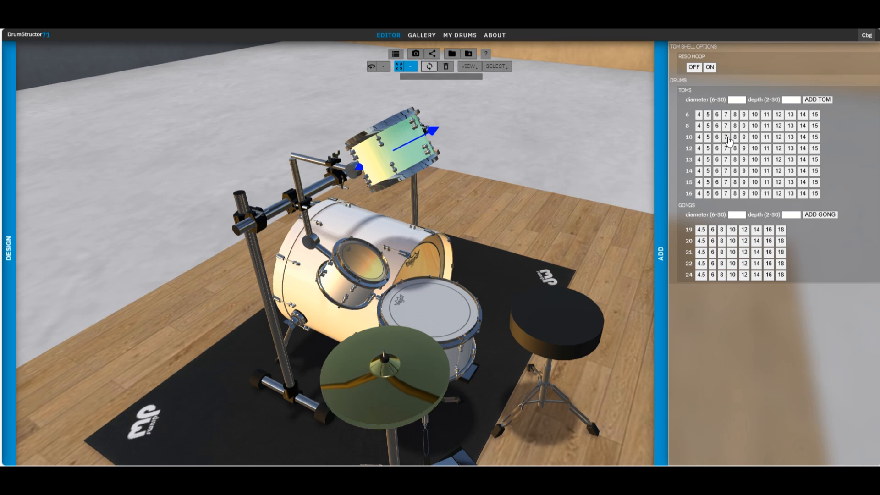
pyautogui.click(725, 150)
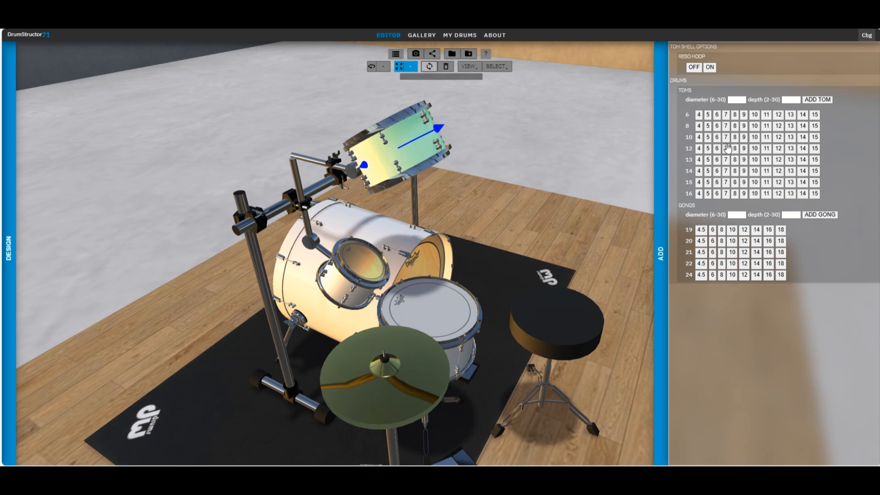
pyautogui.click(726, 128)
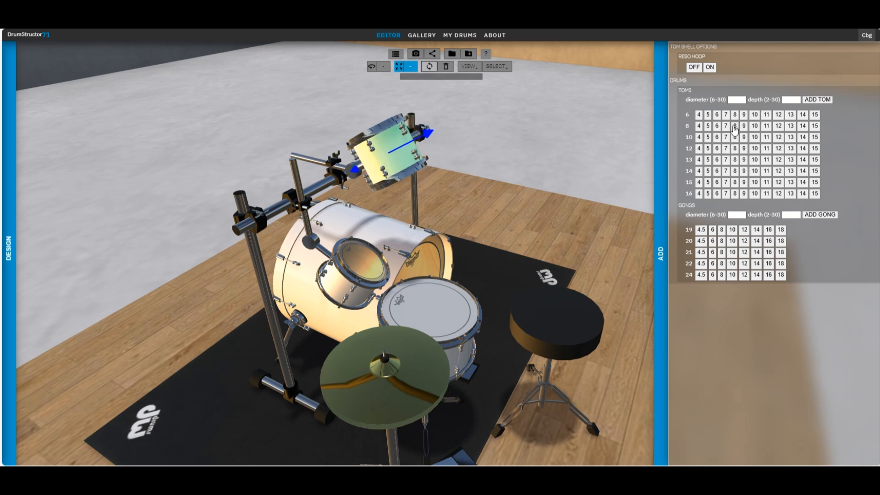
pyautogui.click(734, 126)
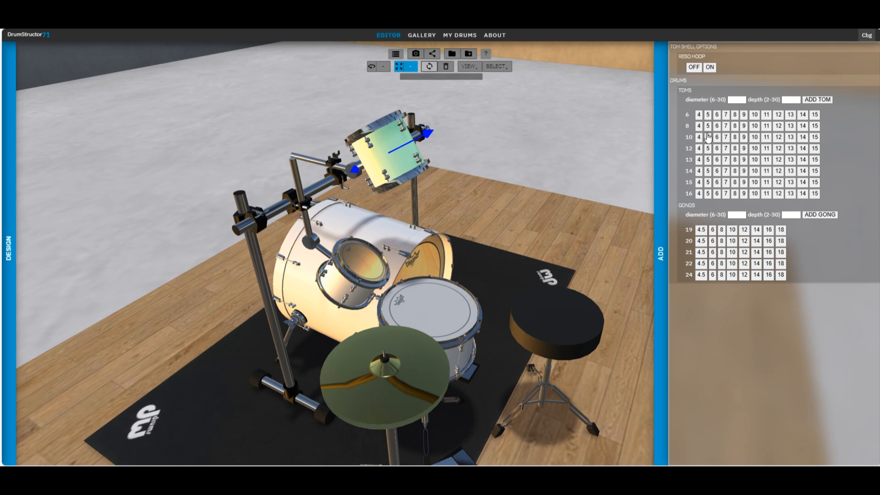
pyautogui.click(727, 127)
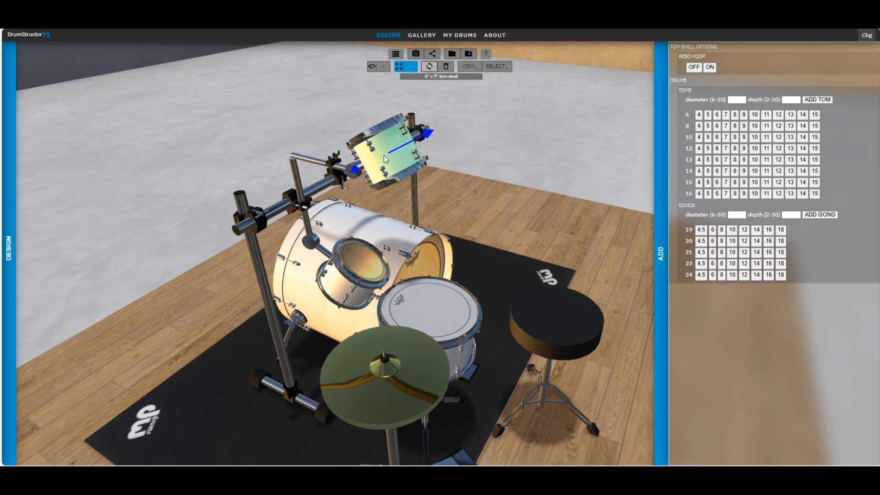
# - Replace the tom on the second holder with a custom tom of 9 inch diameter and 6 inch depth
pyautogui.moveTo(385, 213); pyautogui.dragTo(549, 185)
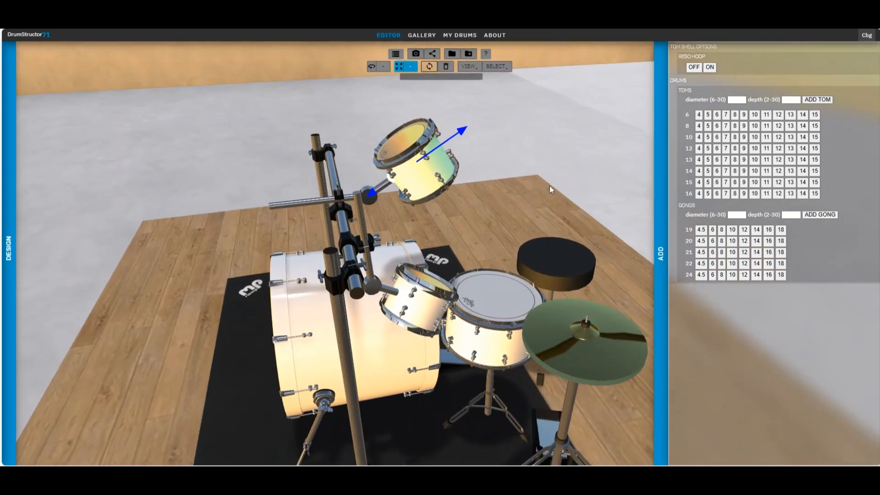
pyautogui.press('9')
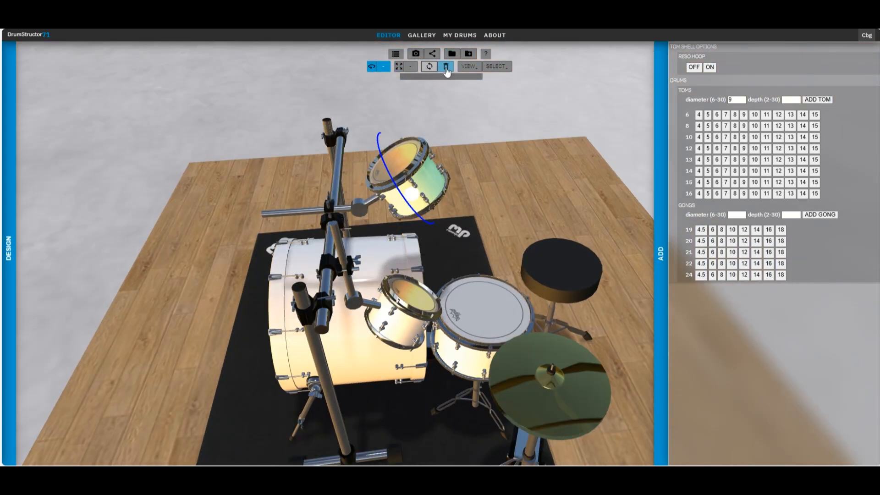
pyautogui.click(446, 68)
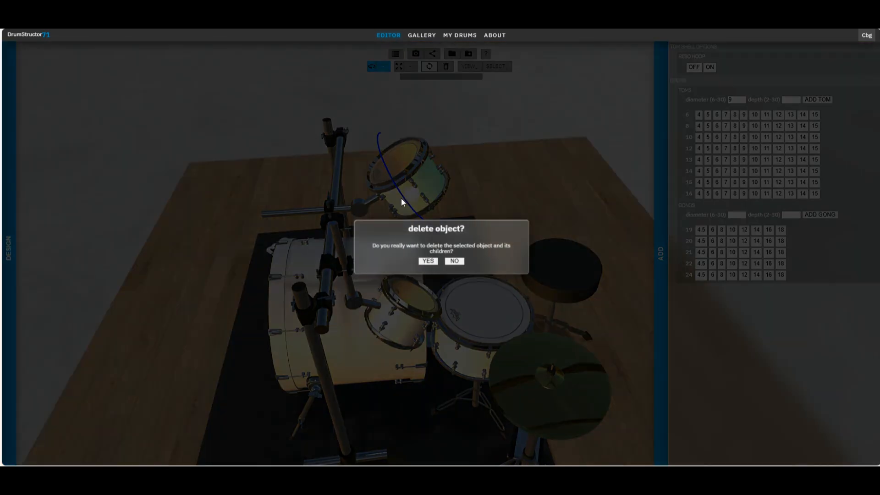
pyautogui.click(427, 260)
pyautogui.click(393, 190)
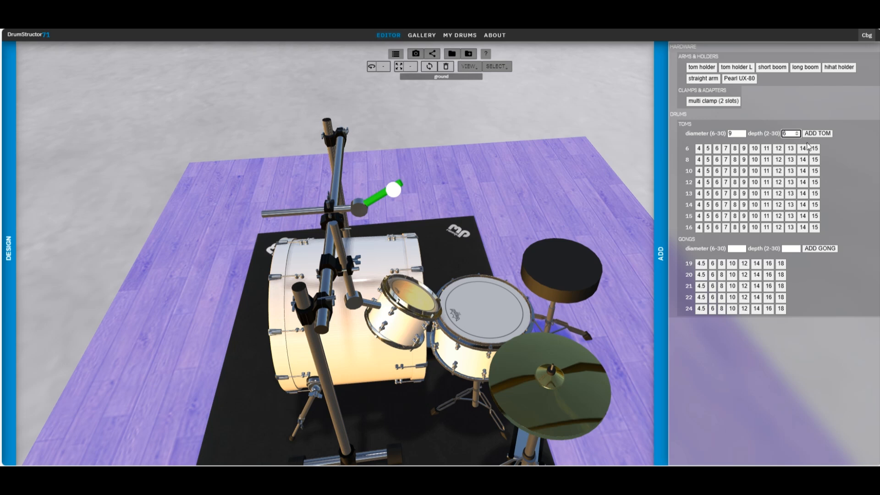
pyautogui.click(817, 133)
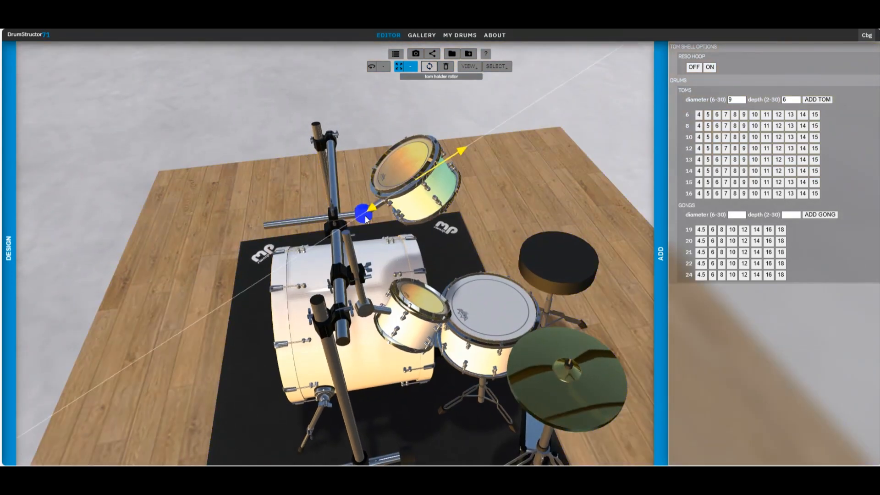
# - Tilt the 9 x 6 inch tom at its holder's joint and slide its clamp along the crossbar toward the middle
pyautogui.click(365, 213)
pyautogui.moveTo(370, 190); pyautogui.dragTo(406, 171)
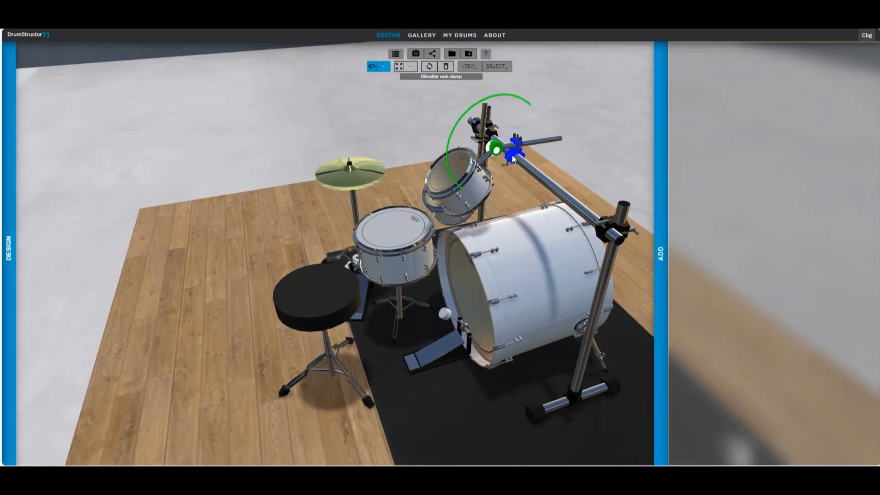
pyautogui.click(514, 157)
pyautogui.click(514, 158)
pyautogui.moveTo(540, 178); pyautogui.dragTo(561, 186)
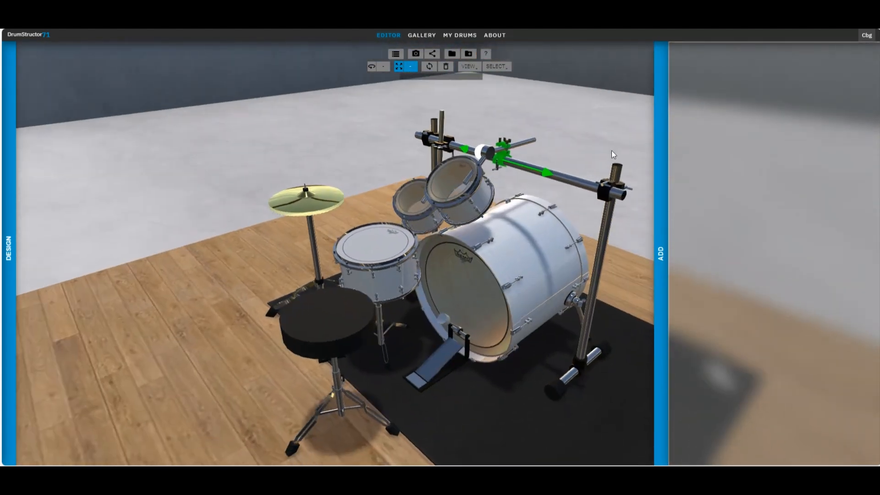
# - Try other sizes for the kick drum and settle on 22 inches diameter by 18 inches depth
pyautogui.click(518, 268)
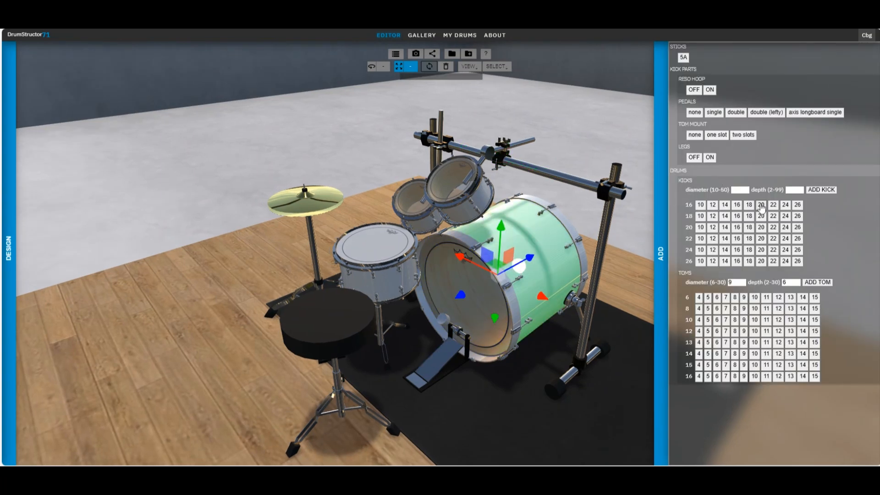
pyautogui.click(784, 251)
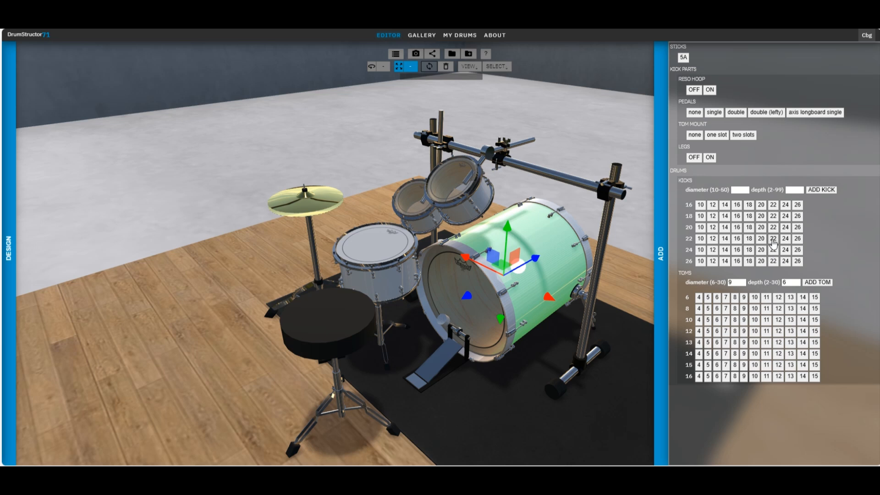
pyautogui.click(773, 239)
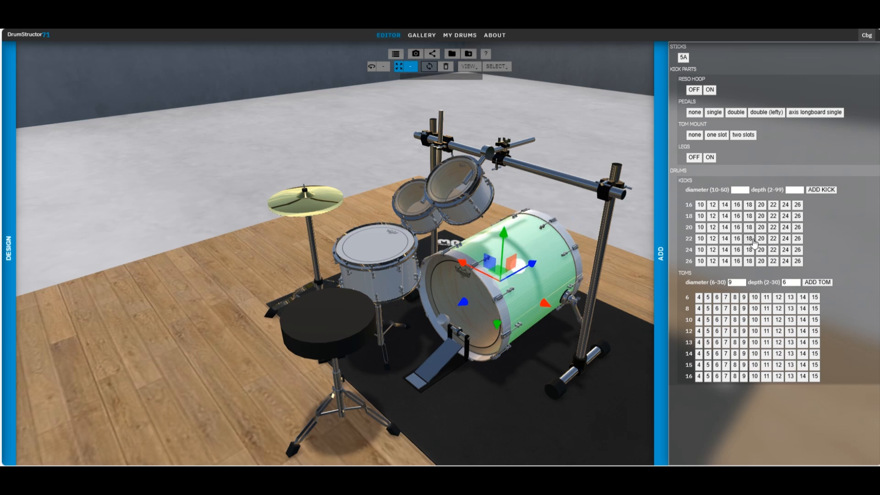
pyautogui.click(753, 240)
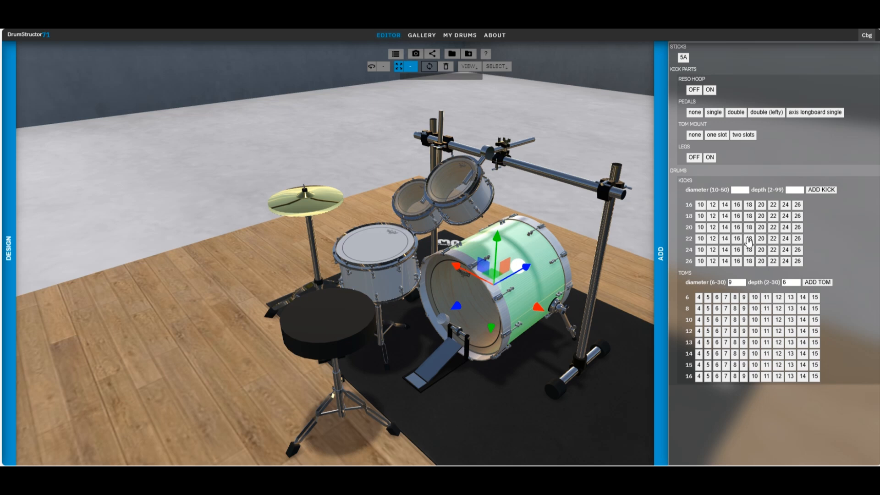
pyautogui.click(554, 127)
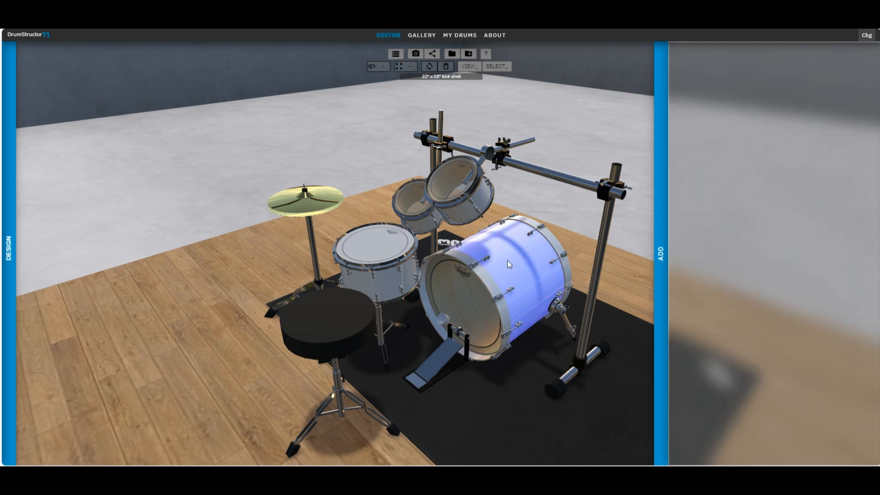
# - Flip the second tom's rack clamp on the crossbar
pyautogui.moveTo(532, 133); pyautogui.dragTo(595, 137)
pyautogui.click(339, 157)
pyautogui.moveTo(341, 155); pyautogui.dragTo(419, 125)
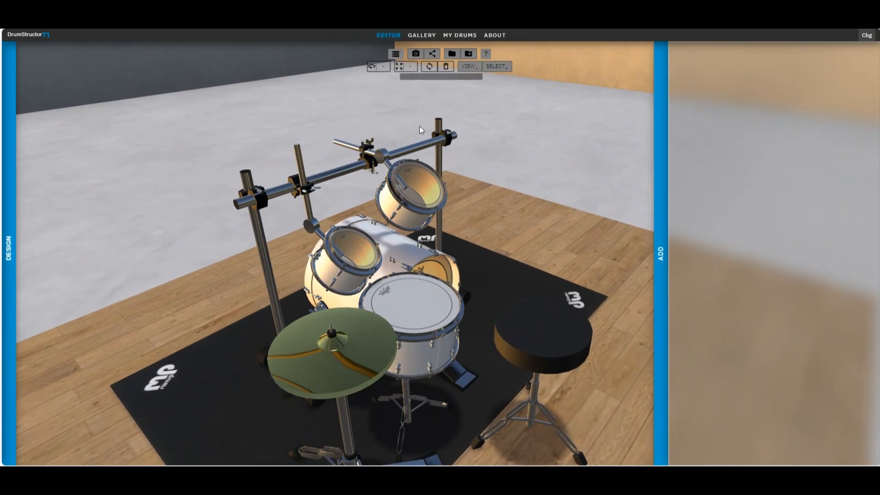
pyautogui.click(367, 150)
pyautogui.click(368, 164)
pyautogui.moveTo(386, 159); pyautogui.dragTo(371, 164)
pyautogui.moveTo(395, 104); pyautogui.dragTo(417, 192)
pyautogui.click(428, 69)
# - Rotate the second tom's clamp until the holder tube stands upright, and flip the holder so the tom hangs below the crossbar
pyautogui.click(372, 160)
pyautogui.click(392, 177)
pyautogui.moveTo(494, 184); pyautogui.dragTo(537, 204)
pyautogui.click(338, 184)
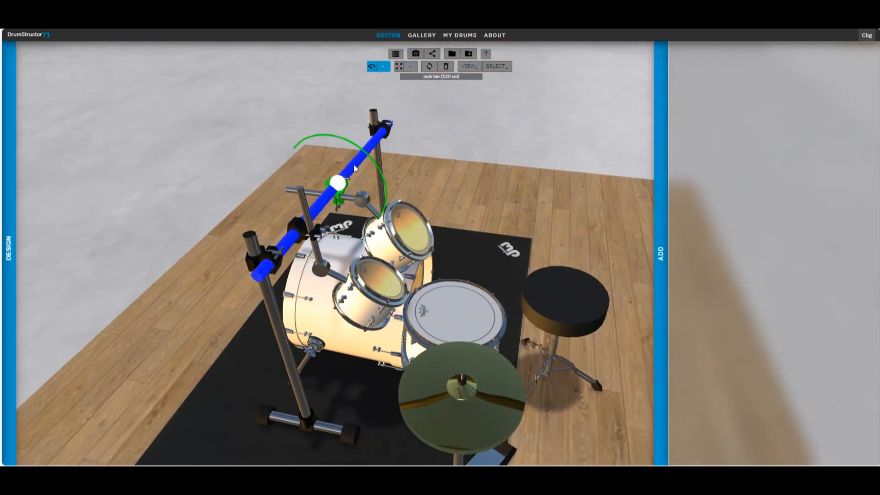
pyautogui.moveTo(370, 158); pyautogui.dragTo(359, 117)
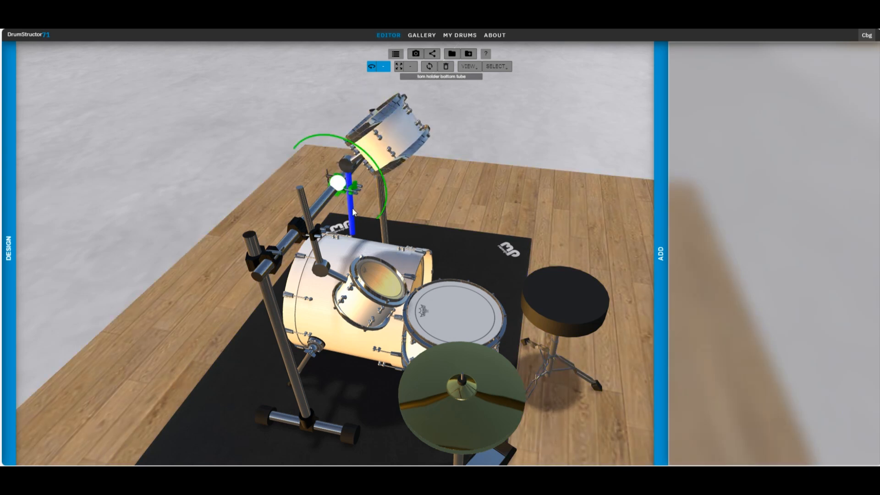
pyautogui.click(351, 201)
pyautogui.click(428, 69)
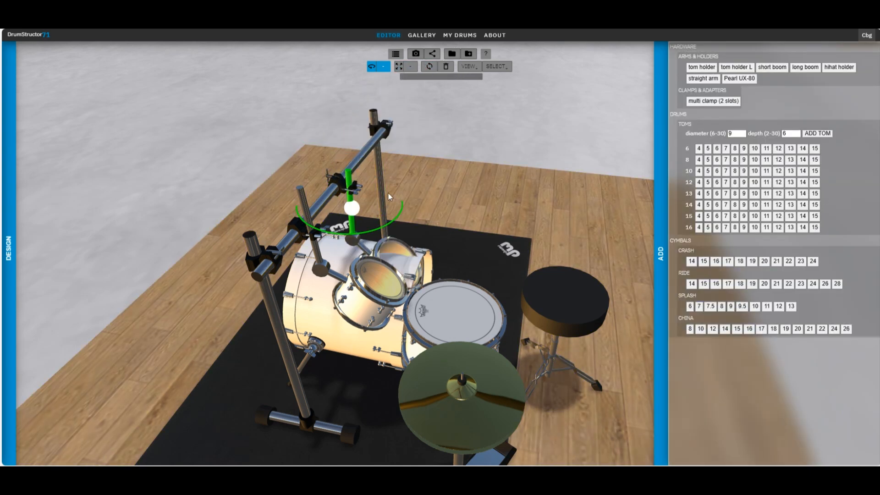
# - Try to flip the shell of the 9 x 6 inch tom on the second holder
pyautogui.moveTo(434, 219); pyautogui.dragTo(313, 207)
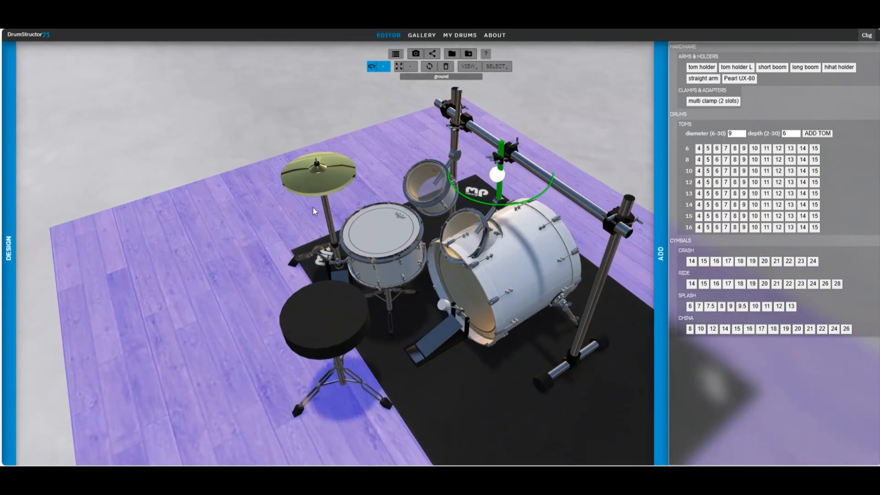
pyautogui.click(492, 244)
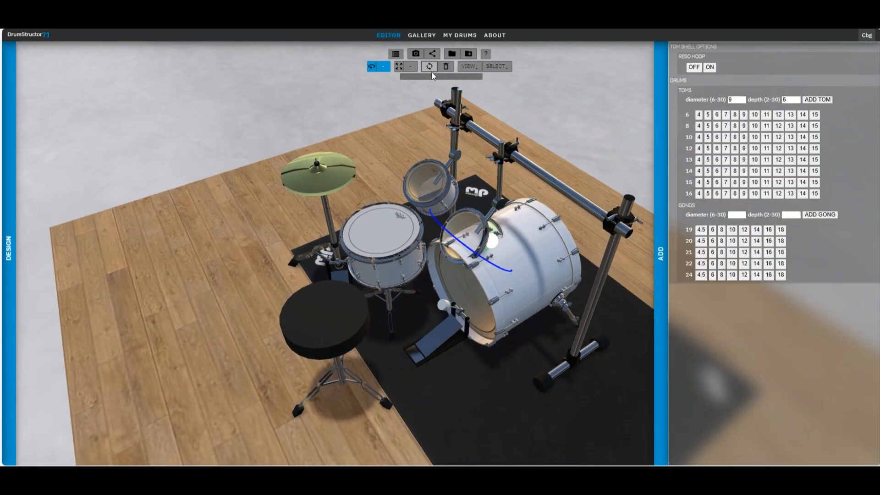
pyautogui.click(429, 67)
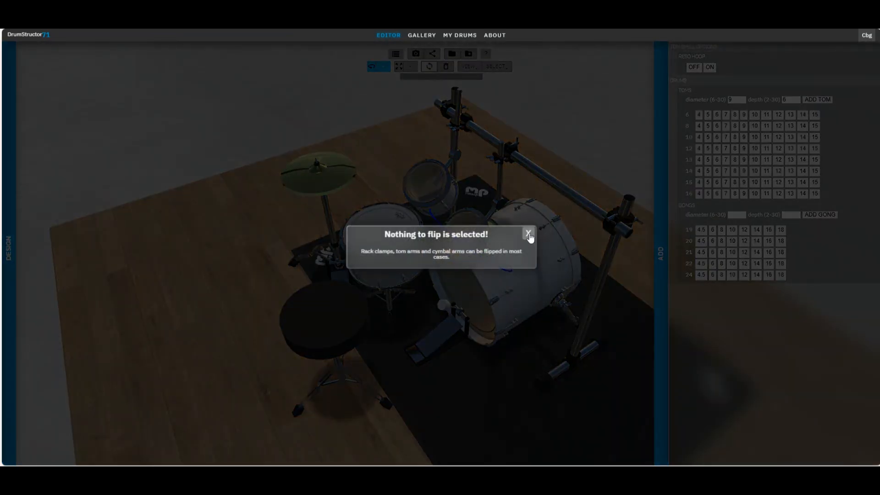
pyautogui.click(528, 234)
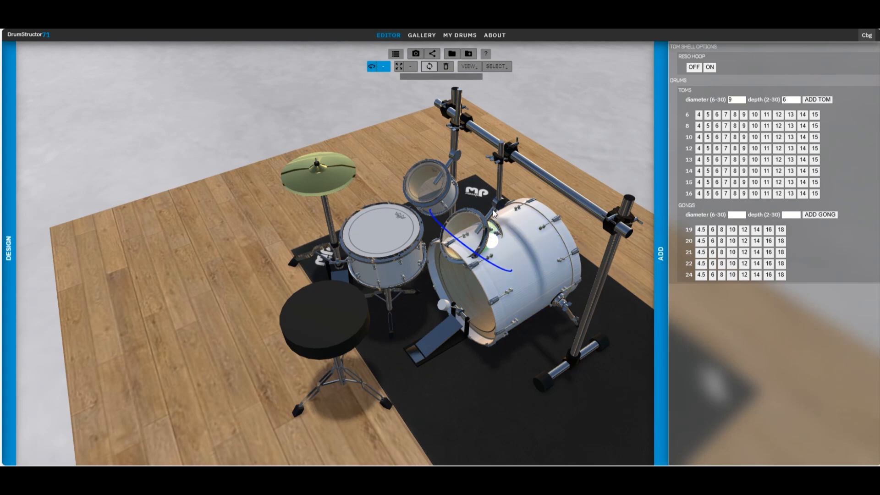
# - Tilt the 9 x 6 inch tom at its holder's joint so its head faces more upward
pyautogui.click(492, 215)
pyautogui.click(498, 205)
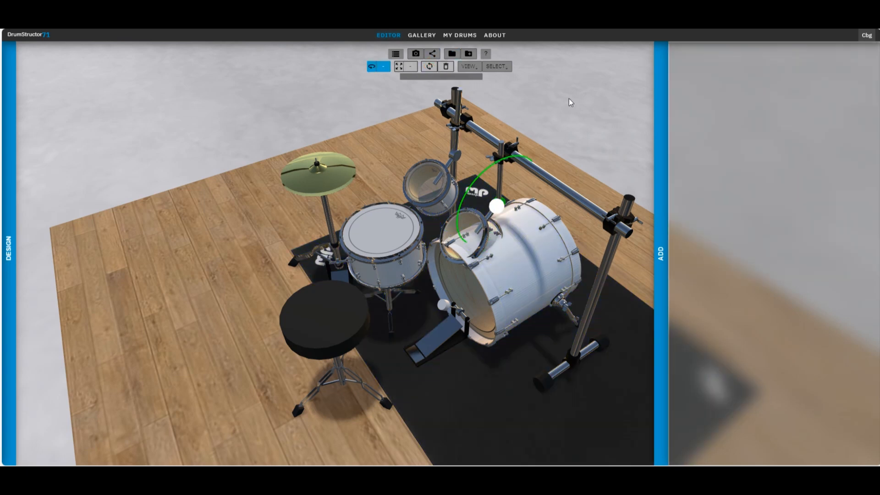
pyautogui.moveTo(489, 173); pyautogui.dragTo(509, 150)
pyautogui.click(467, 213)
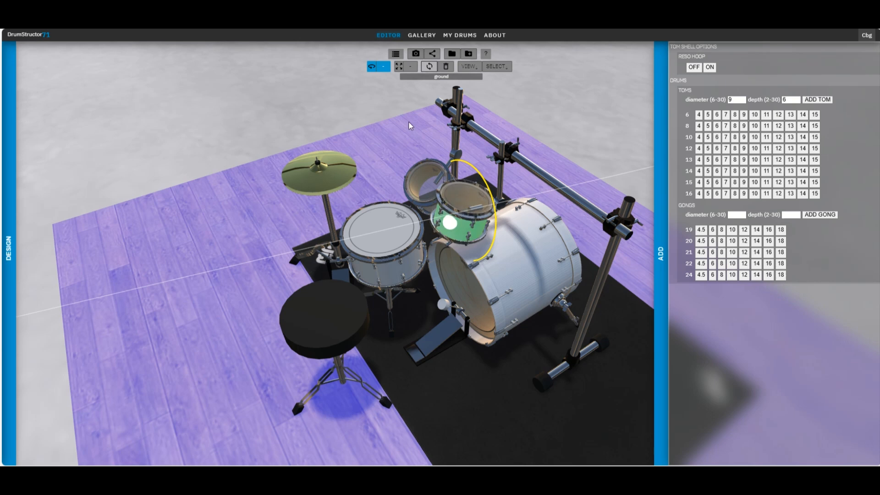
# - Slide the second tom's holder tube up through its clamp and tilt the tom toward the throne at the joint
pyautogui.moveTo(462, 111); pyautogui.dragTo(591, 78)
pyautogui.click(484, 148)
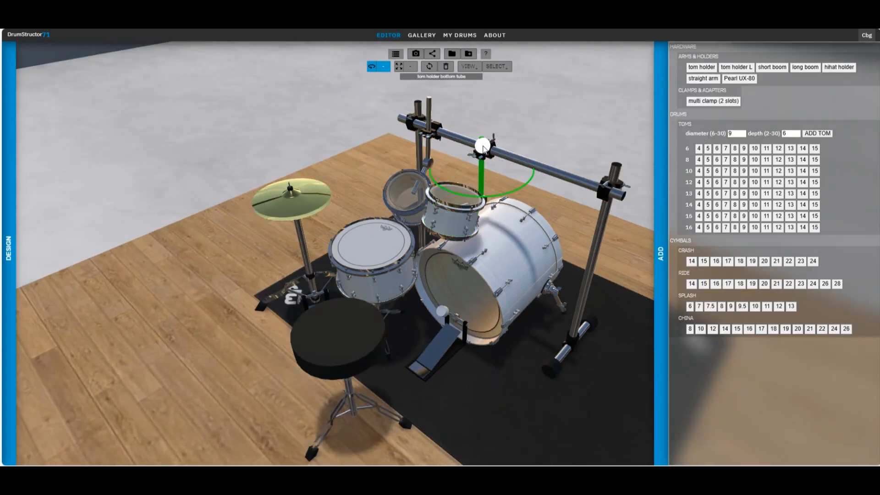
pyautogui.moveTo(486, 123); pyautogui.dragTo(487, 92)
pyautogui.moveTo(552, 217); pyautogui.dragTo(501, 198)
pyautogui.click(525, 199)
pyautogui.moveTo(521, 149); pyautogui.dragTo(490, 143)
pyautogui.moveTo(429, 127); pyautogui.dragTo(612, 142)
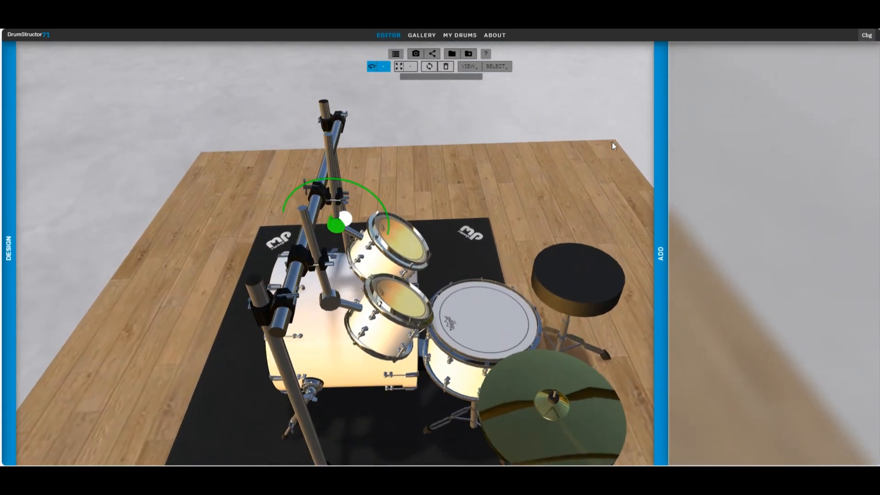
pyautogui.moveTo(495, 183); pyautogui.dragTo(69, 195)
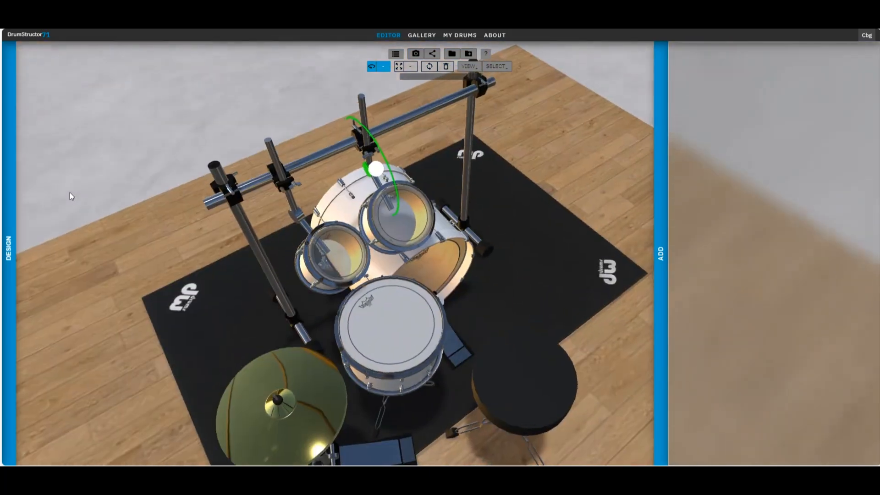
pyautogui.moveTo(223, 172); pyautogui.dragTo(398, 113)
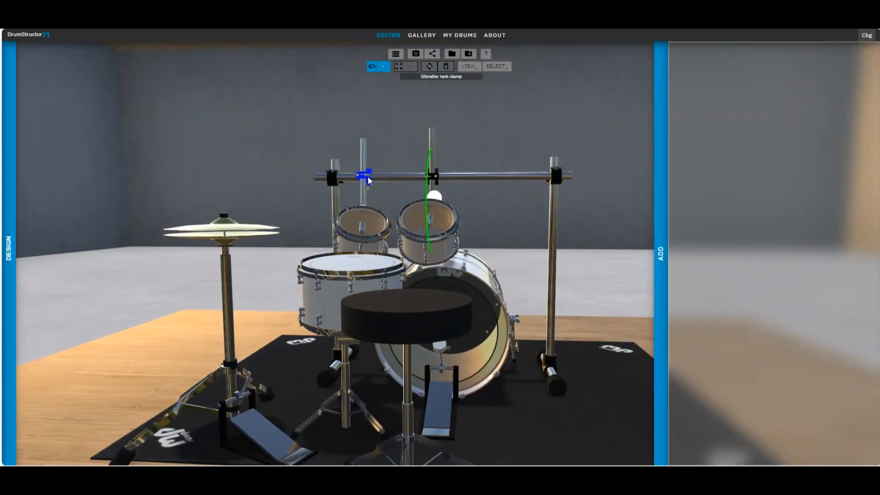
# - Raise the second tom's holder tube slightly further through its rack clamp
pyautogui.click(370, 176)
pyautogui.click(370, 176)
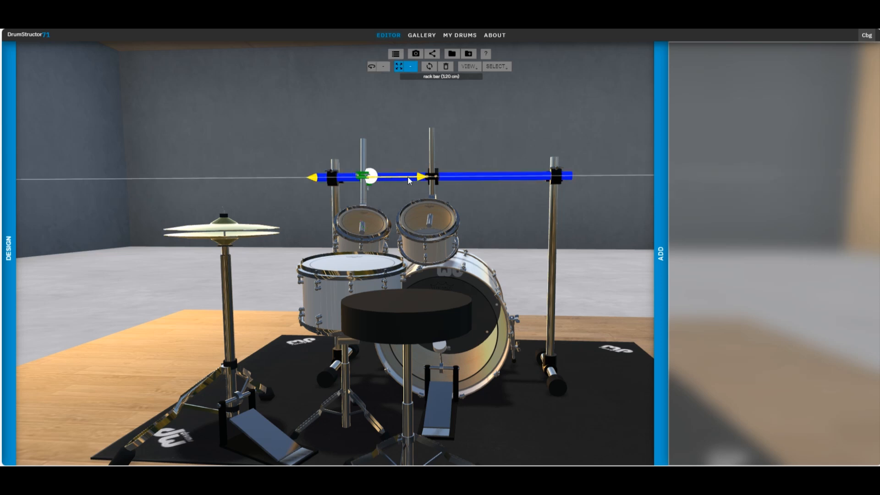
pyautogui.click(375, 244)
pyautogui.moveTo(453, 161); pyautogui.dragTo(510, 186)
pyautogui.click(366, 145)
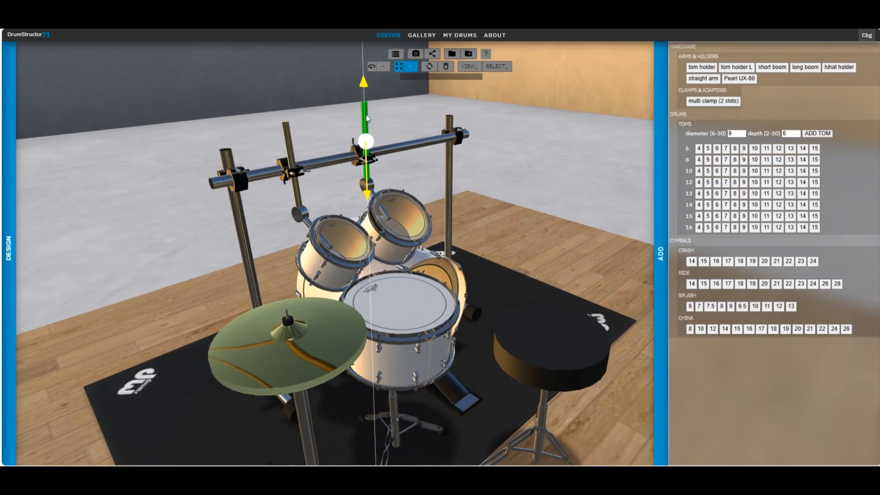
pyautogui.moveTo(363, 90); pyautogui.dragTo(363, 88)
pyautogui.moveTo(521, 152); pyautogui.dragTo(472, 169)
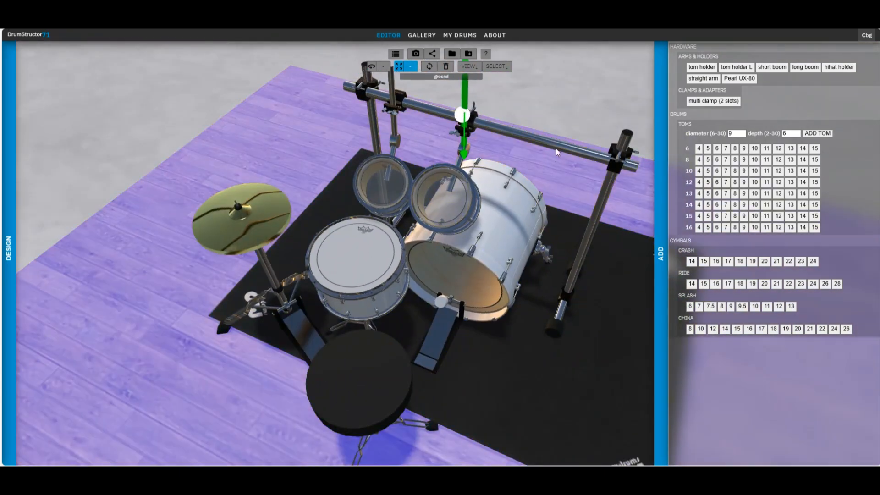
# - Add a third rack clamp to the free part of the crossbar, flip it and rotate it toward the throne
pyautogui.click(551, 144)
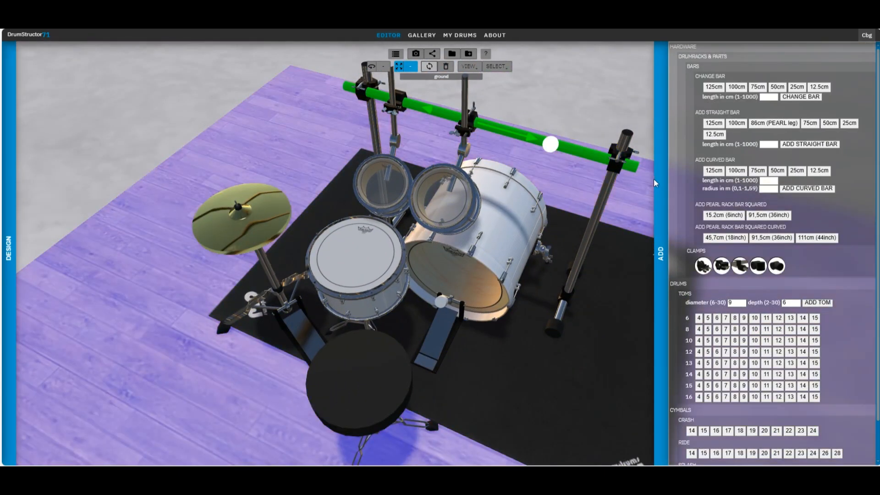
pyautogui.click(704, 273)
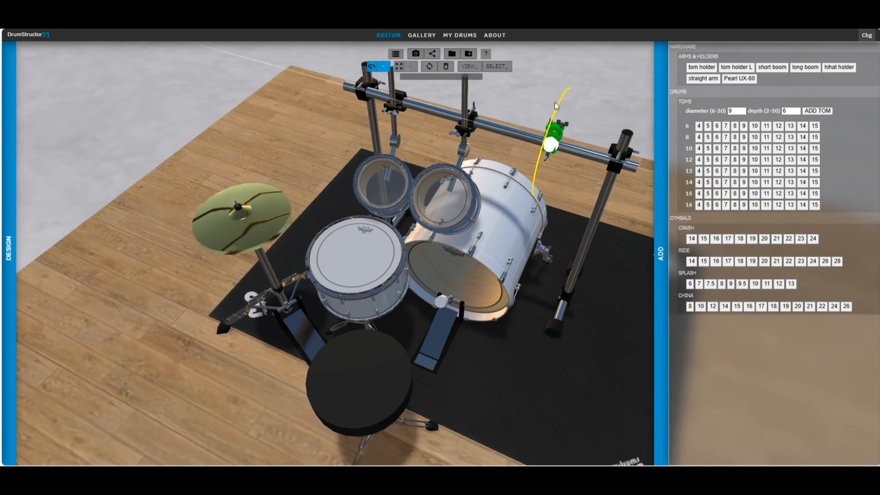
pyautogui.moveTo(543, 118); pyautogui.dragTo(490, 107)
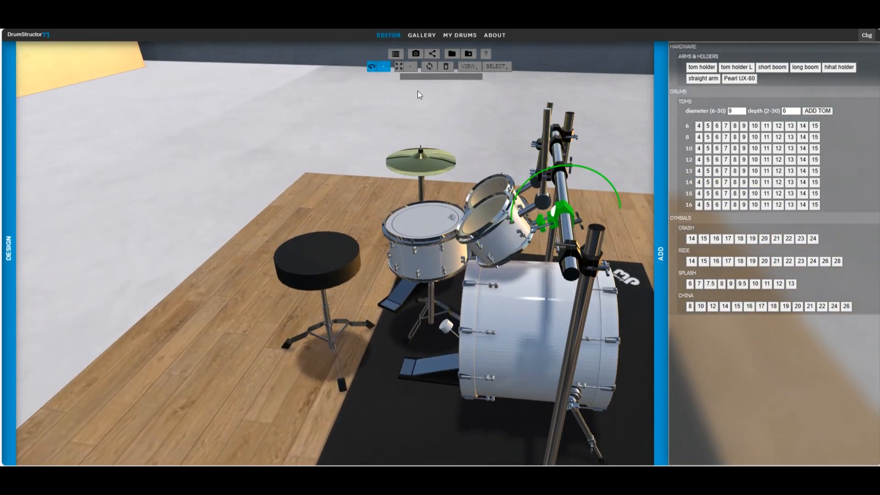
pyautogui.click(429, 68)
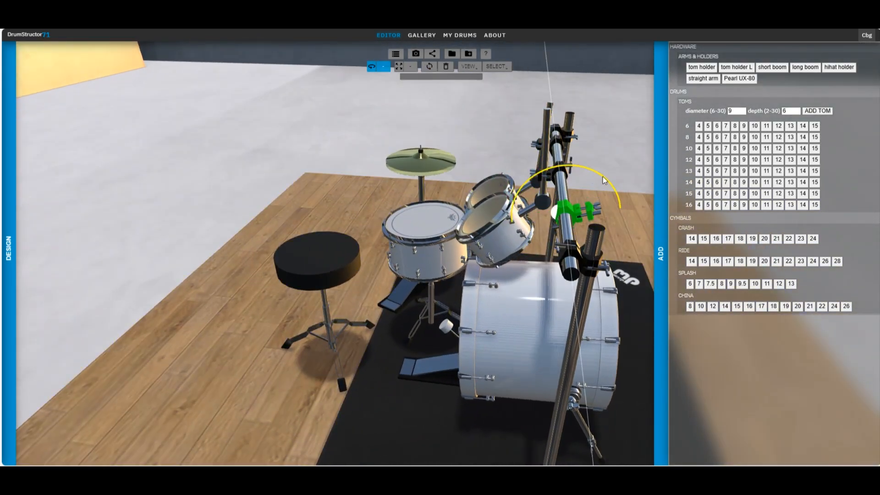
pyautogui.moveTo(612, 181); pyautogui.dragTo(522, 139)
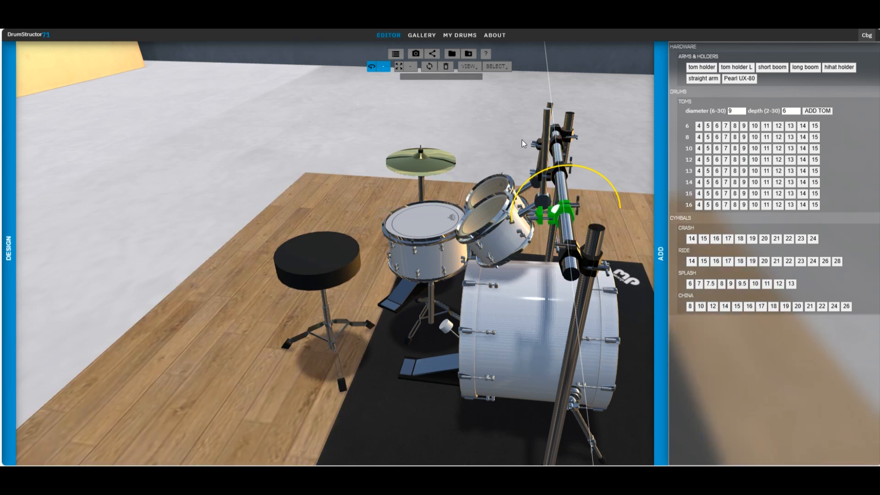
# - Add a tom holder to the third clamp, flip it to hang downward and rotate its arm toward the throne
pyautogui.click(479, 120)
pyautogui.click(563, 212)
pyautogui.click(700, 69)
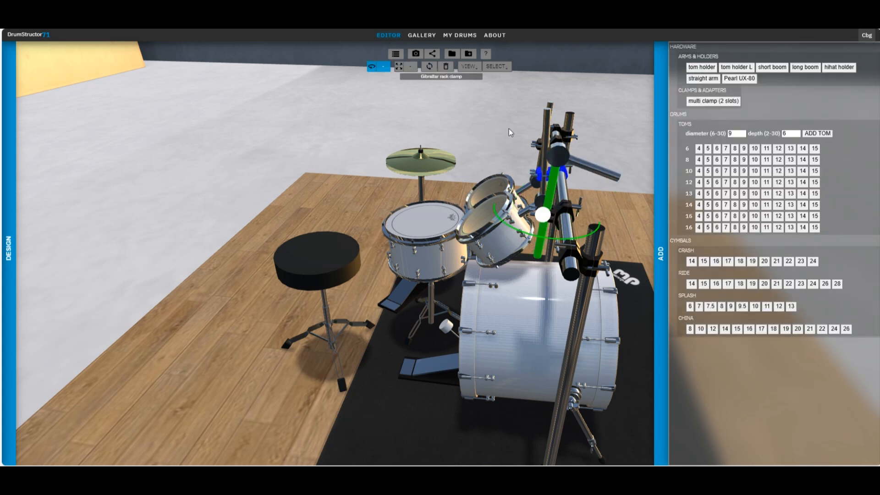
pyautogui.click(430, 67)
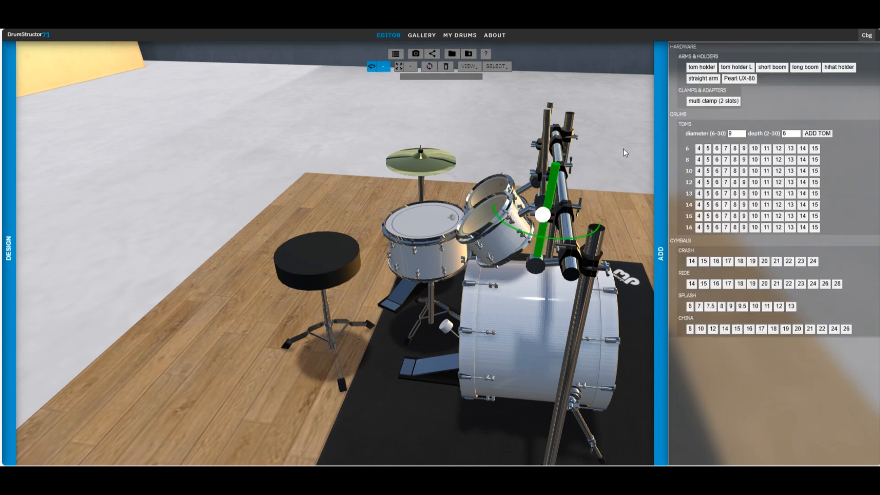
pyautogui.moveTo(542, 237); pyautogui.dragTo(659, 238)
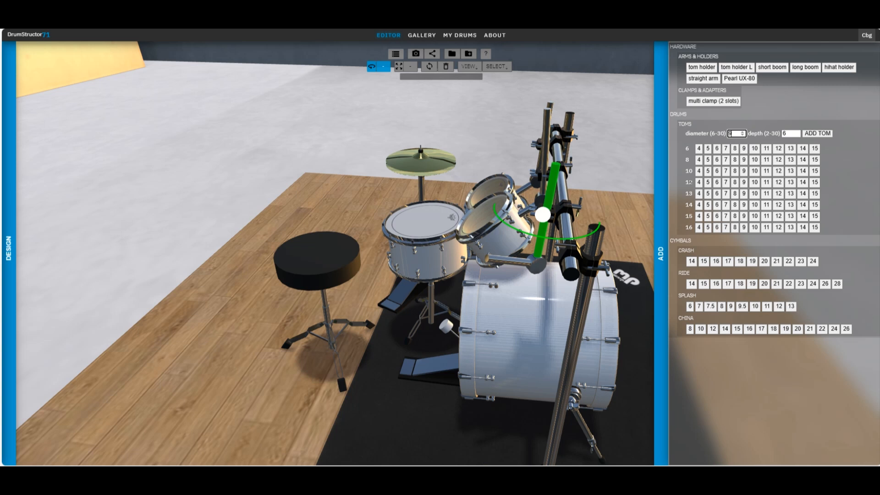
# - Try an 8 x 10 inch tom on the new holder's vertical tube and delete it
pyautogui.click(754, 161)
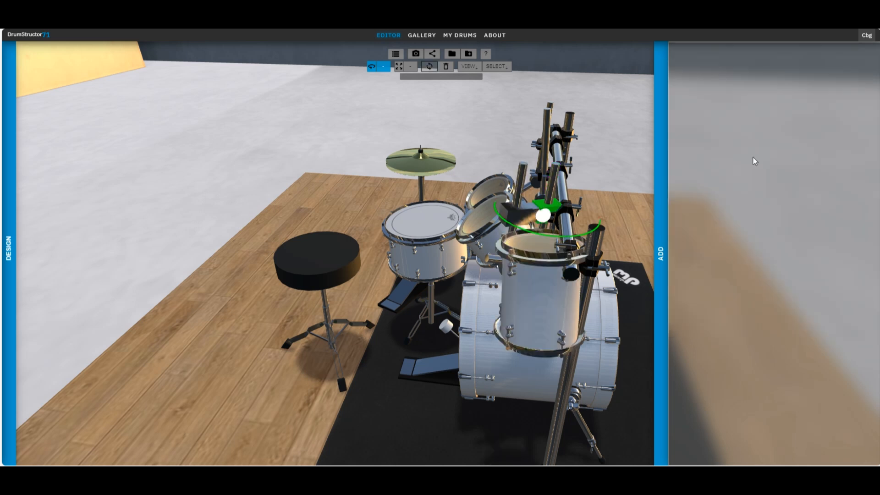
pyautogui.moveTo(626, 166)
pyautogui.mouseDown()
pyautogui.moveTo(722, 151)
pyautogui.moveTo(625, 163)
pyautogui.mouseUp()
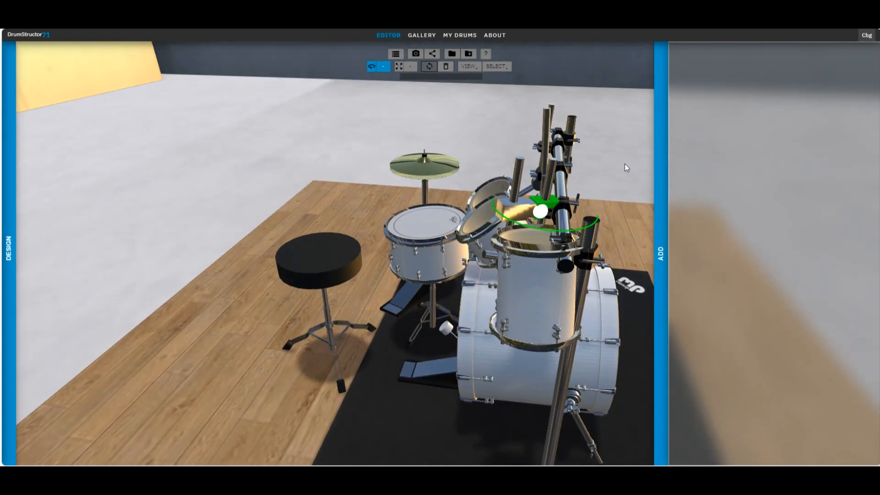
pyautogui.click(446, 67)
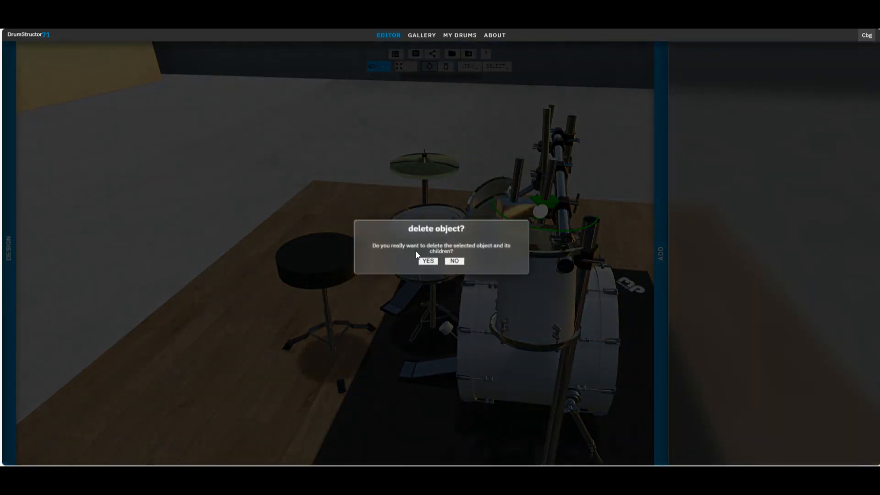
pyautogui.click(427, 261)
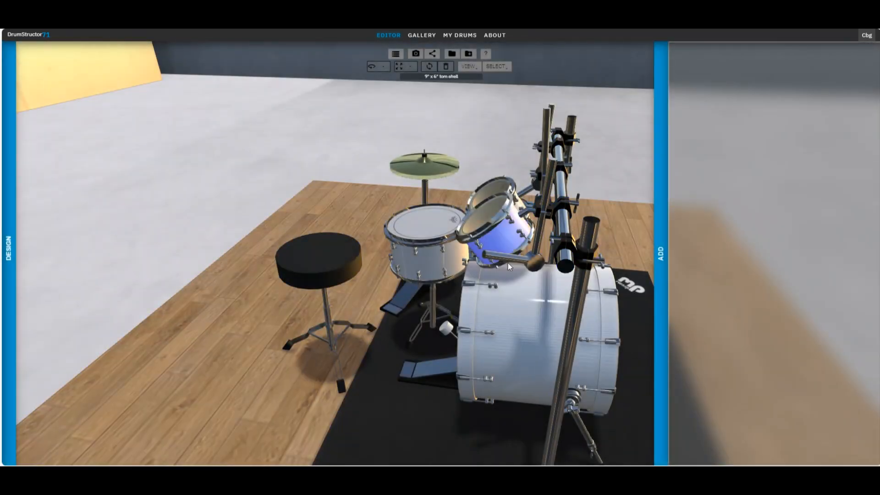
# - Add a 10 x 7 inch tom to the arm of the third holder
pyautogui.click(506, 260)
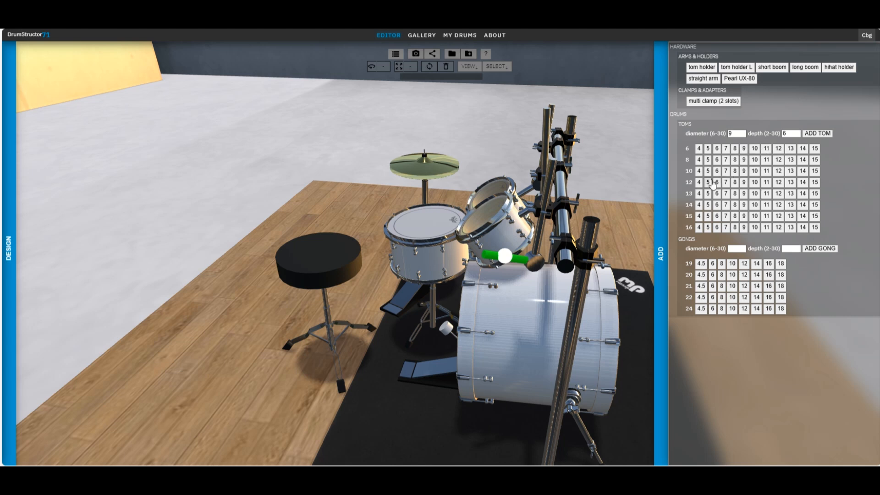
pyautogui.click(724, 171)
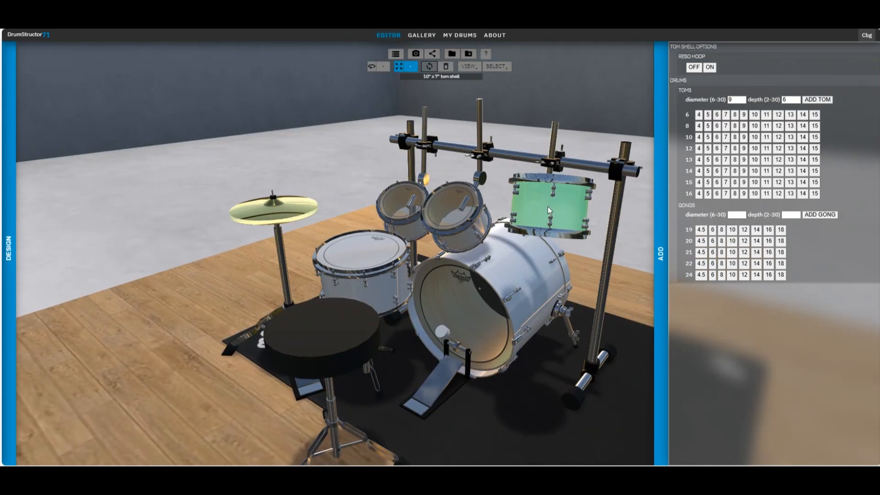
pyautogui.moveTo(599, 88); pyautogui.dragTo(580, 158)
pyautogui.moveTo(579, 106); pyautogui.dragTo(609, 61)
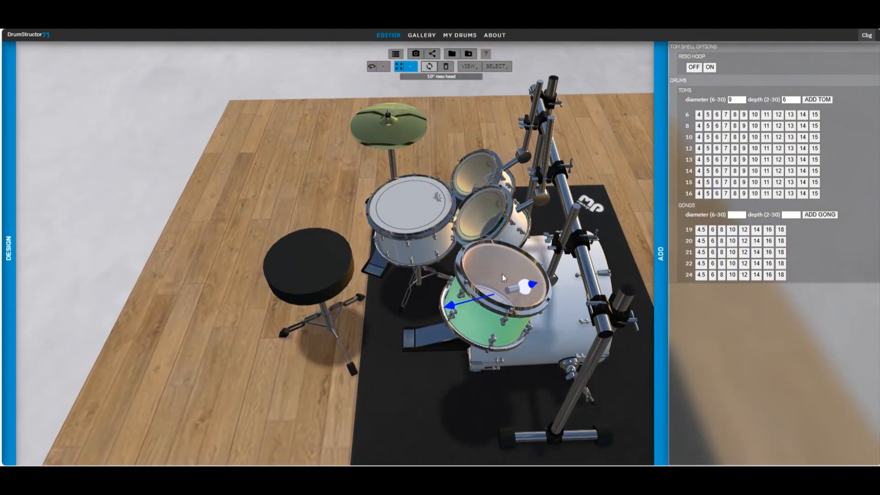
# - Tilt the 10 x 7 inch tom toward the throne and adjust its holder tube's height in the rack clamp
pyautogui.click(471, 304)
pyautogui.moveTo(525, 286); pyautogui.dragTo(494, 215)
pyautogui.moveTo(617, 156); pyautogui.dragTo(600, 91)
pyautogui.click(525, 223)
pyautogui.moveTo(511, 171); pyautogui.dragTo(450, 180)
pyautogui.moveTo(413, 149); pyautogui.dragTo(530, 106)
pyautogui.click(530, 140)
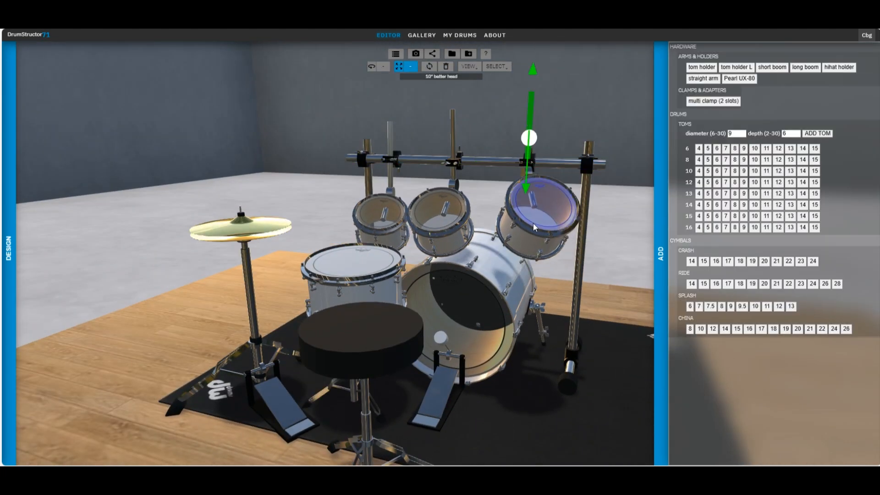
# - Fine-tune the 10 x 7 inch tom's rotation and position on its holder to line it up with the other two rack toms
pyautogui.click(521, 243)
pyautogui.click(540, 189)
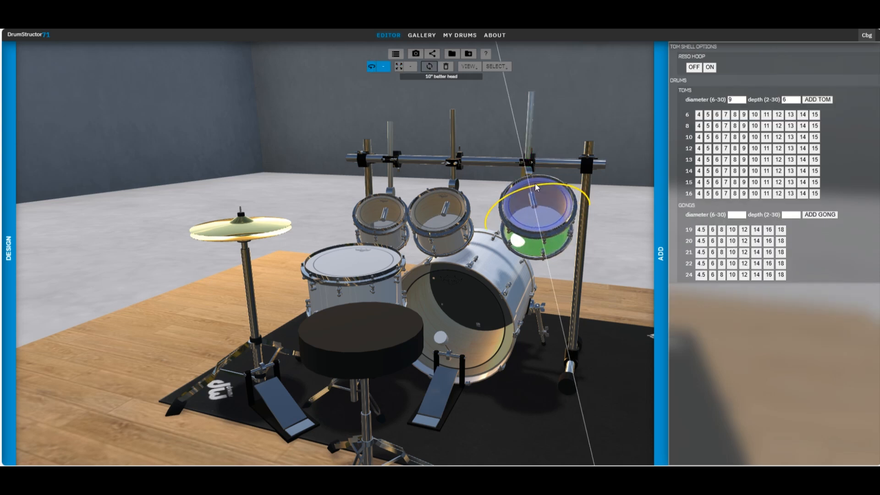
pyautogui.moveTo(481, 133); pyautogui.dragTo(521, 128)
pyautogui.click(472, 133)
pyautogui.click(475, 135)
pyautogui.moveTo(519, 132); pyautogui.dragTo(501, 130)
pyautogui.moveTo(567, 179); pyautogui.dragTo(499, 142)
pyautogui.click(497, 137)
pyautogui.moveTo(498, 95); pyautogui.dragTo(499, 113)
pyautogui.moveTo(562, 118); pyautogui.dragTo(540, 228)
pyautogui.click(543, 270)
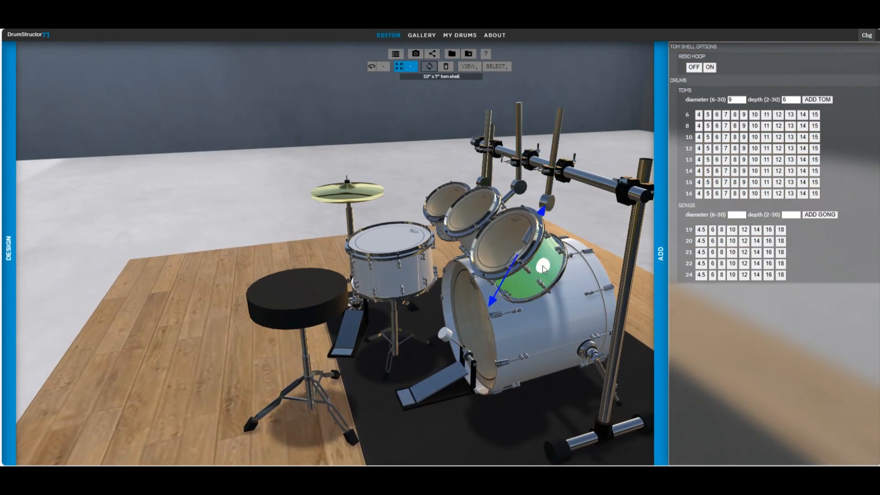
pyautogui.moveTo(552, 263); pyautogui.dragTo(549, 259)
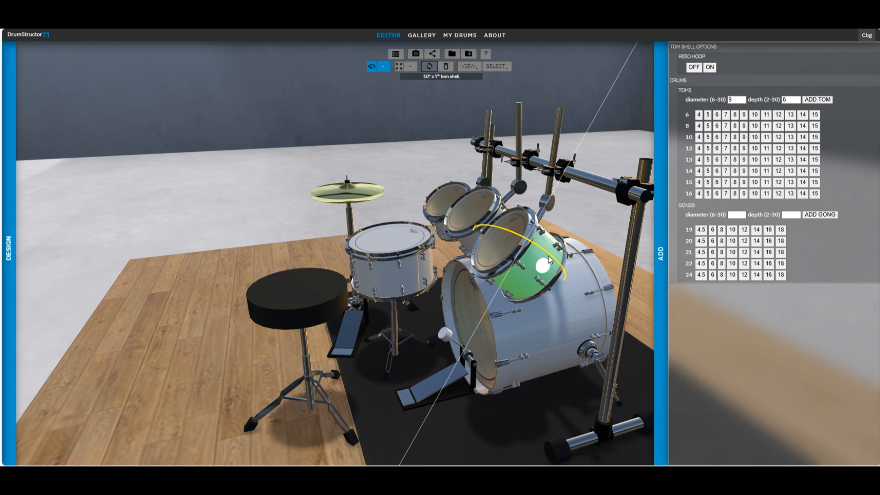
# - Inspect the alignment and spacing of the three rack toms from the hi-hat side, the throne and above
pyautogui.click(373, 148)
pyautogui.moveTo(373, 147); pyautogui.dragTo(278, 134)
pyautogui.moveTo(248, 132)
pyautogui.mouseDown()
pyautogui.moveTo(231, 120)
pyautogui.moveTo(203, 130)
pyautogui.moveTo(193, 120)
pyautogui.moveTo(117, 157)
pyautogui.moveTo(247, 122)
pyautogui.mouseUp()
pyautogui.click(365, 119)
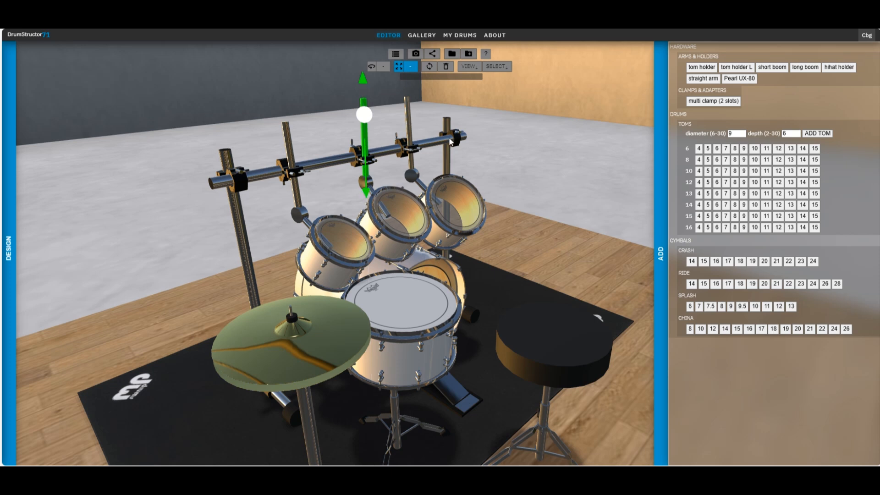
pyautogui.click(551, 158)
pyautogui.moveTo(551, 157); pyautogui.dragTo(493, 161)
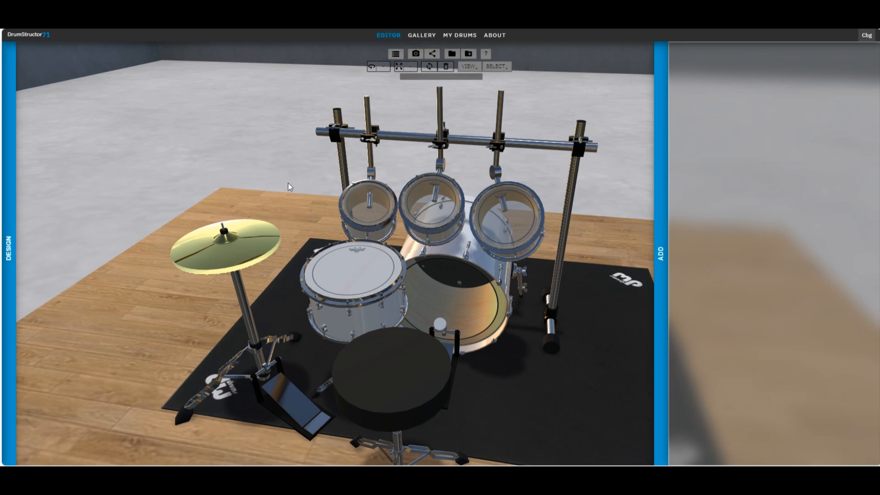
pyautogui.scroll(-5, 487, 240)
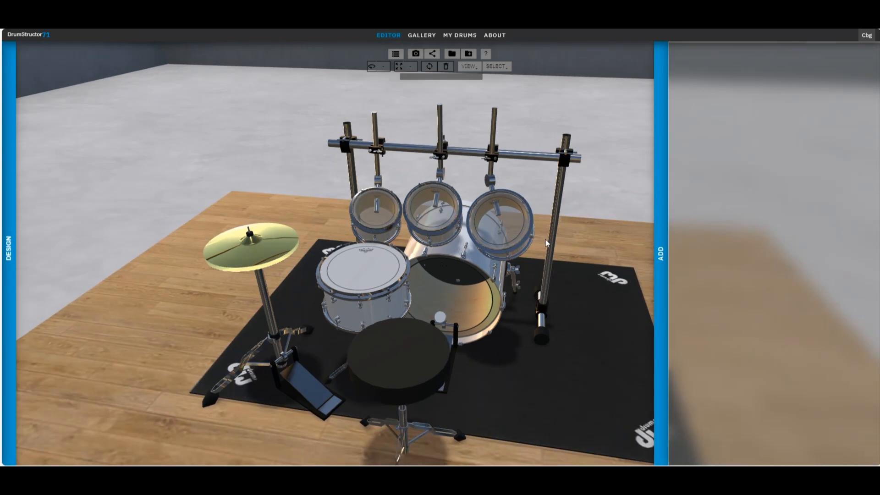
pyautogui.moveTo(549, 249); pyautogui.dragTo(498, 268)
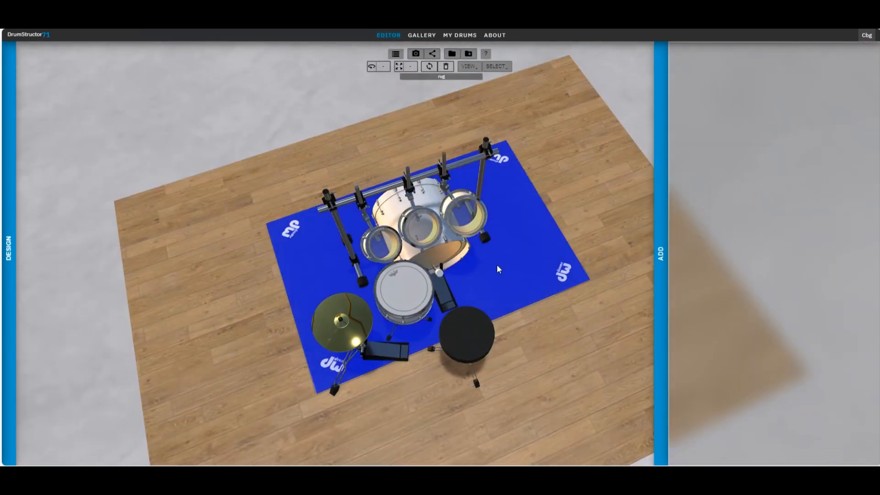
# - Place a 14 x 10 inch floor tom on the rug next to the kick, on the side opposite the snare
pyautogui.click(497, 254)
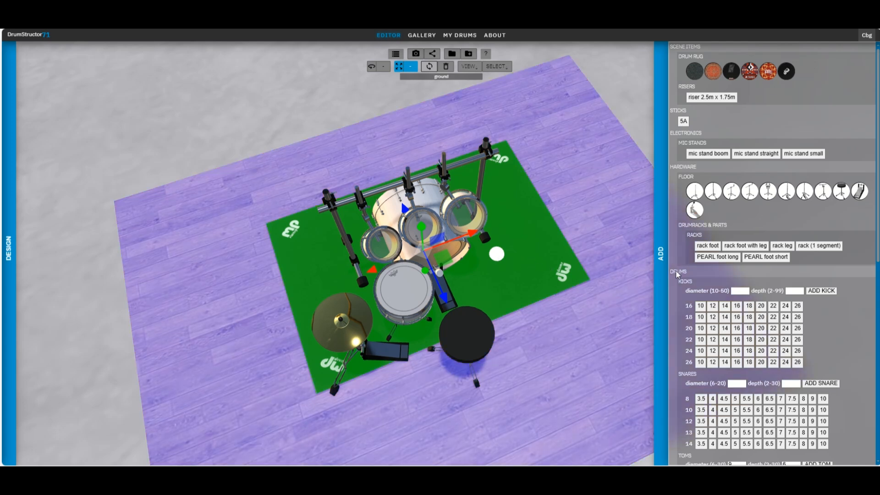
pyautogui.scroll(-3, 712, 295)
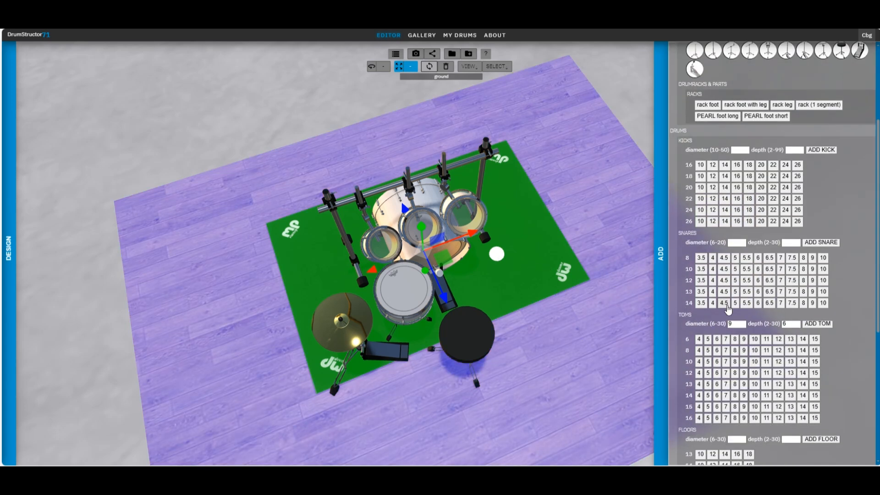
pyautogui.scroll(-2, 728, 309)
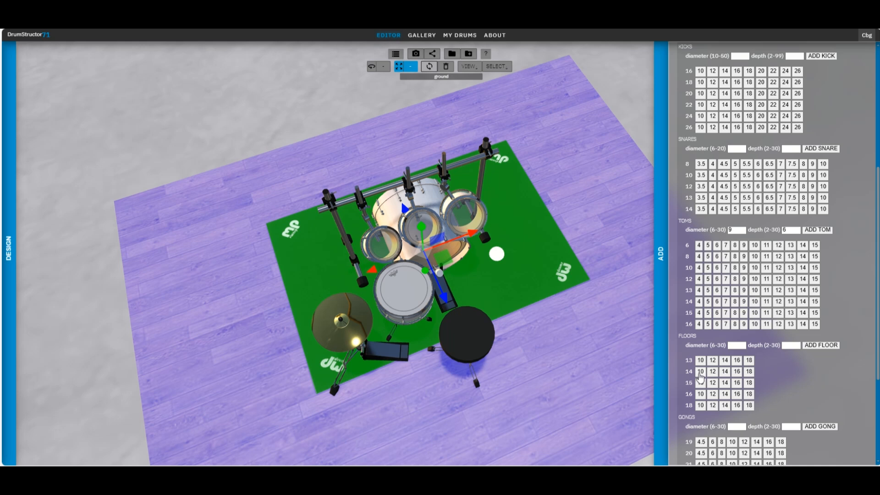
pyautogui.click(700, 372)
pyautogui.moveTo(582, 237); pyautogui.dragTo(553, 166)
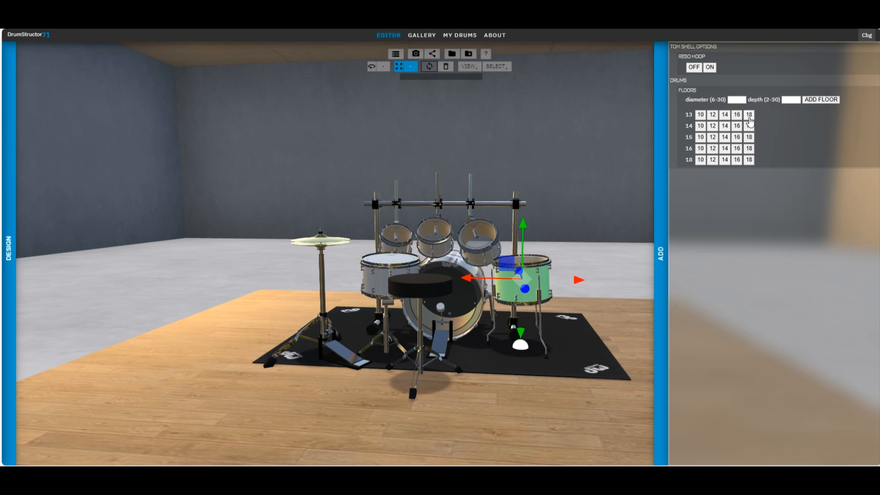
# - Try 18-inch-deep floor tom shells in several diameters, and set the floor tom to 13 x 12 inches
pyautogui.click(749, 118)
pyautogui.click(749, 127)
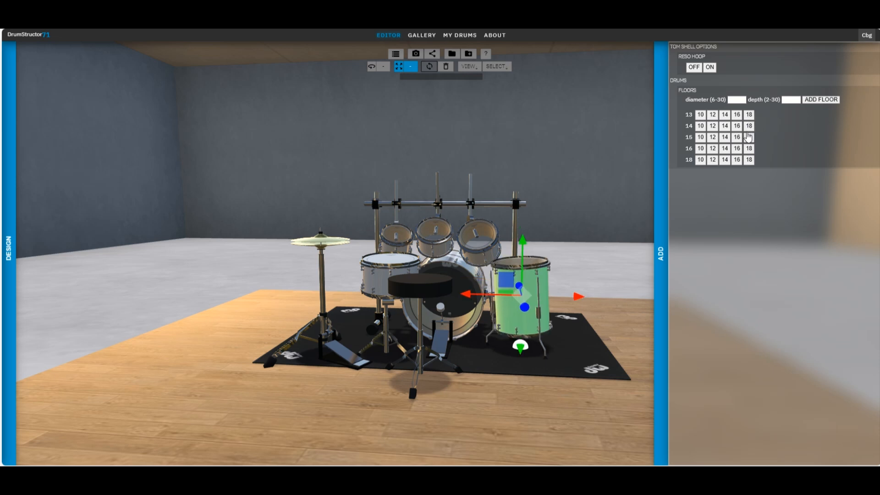
pyautogui.click(749, 137)
pyautogui.click(750, 149)
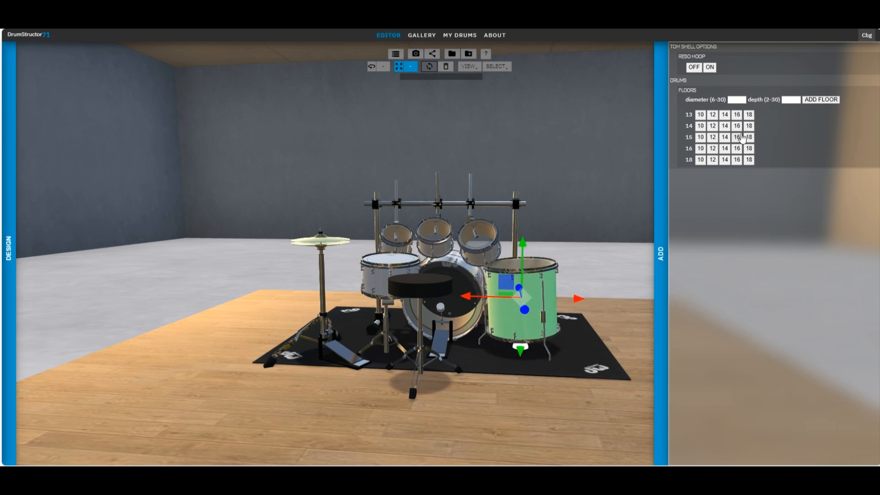
pyautogui.click(725, 116)
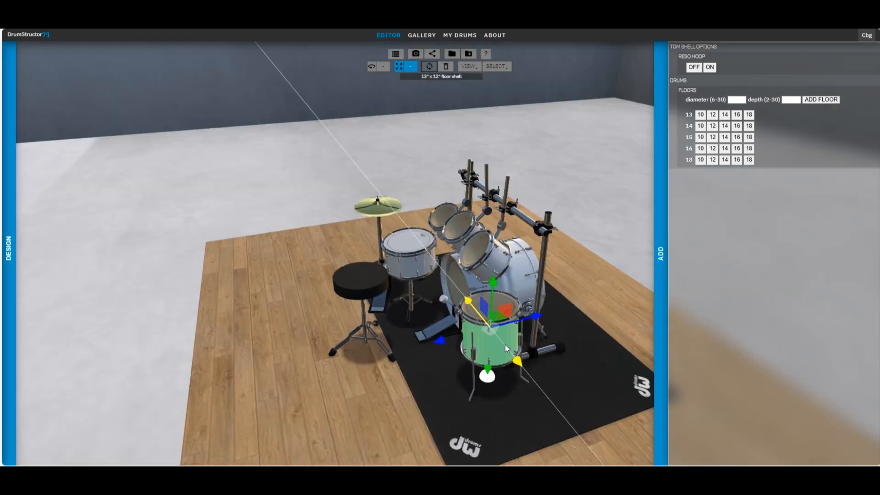
# - Move the 13 x 12 inch floor tom closer to the throne, beside the kick pedal
pyautogui.moveTo(588, 219); pyautogui.dragTo(645, 216)
pyautogui.click(645, 216)
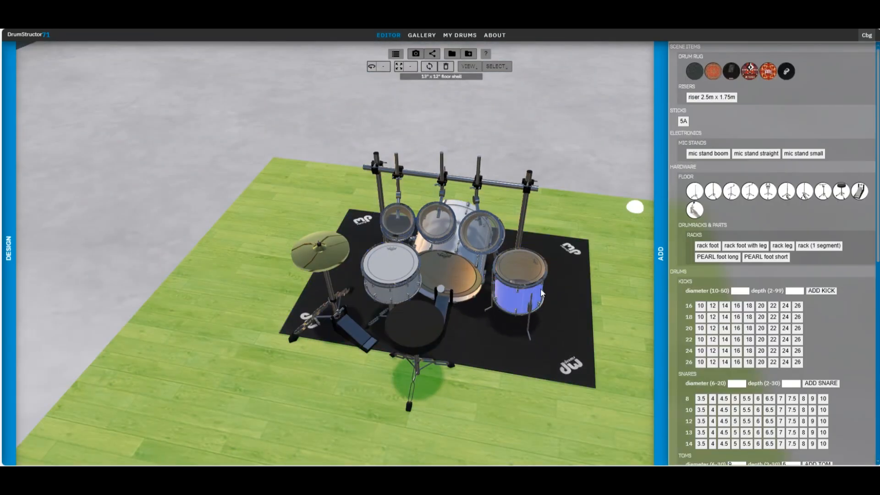
pyautogui.click(510, 296)
pyautogui.moveTo(515, 320); pyautogui.dragTo(512, 337)
pyautogui.moveTo(464, 294); pyautogui.dragTo(449, 291)
pyautogui.moveTo(618, 224); pyautogui.dragTo(683, 237)
pyautogui.moveTo(456, 285); pyautogui.dragTo(453, 288)
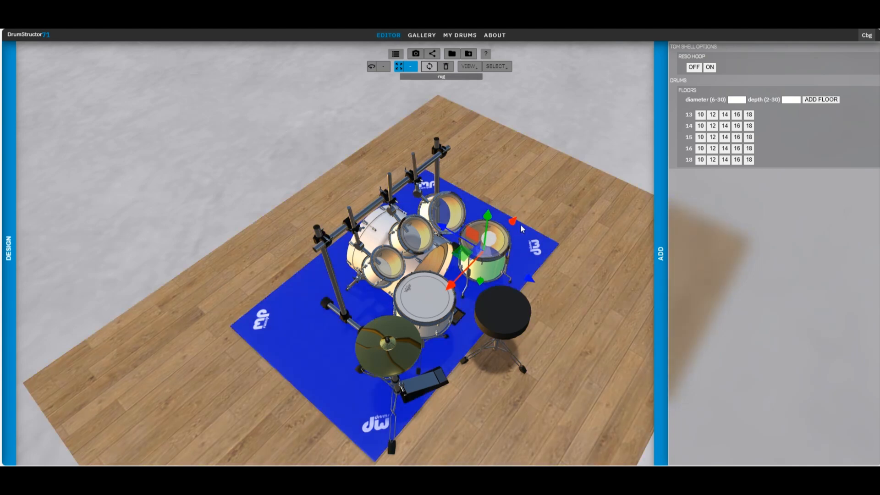
pyautogui.click(514, 177)
pyautogui.moveTo(514, 177); pyautogui.dragTo(493, 182)
pyautogui.click(484, 180)
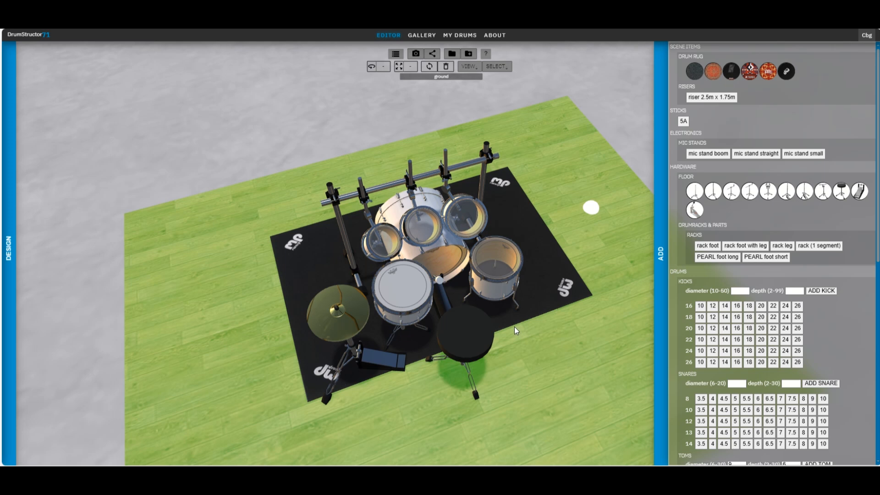
# - Place a 14 x 12 inch floor tom on the ground beside the throne and adjust its spacing from the first floor tom
pyautogui.click(519, 338)
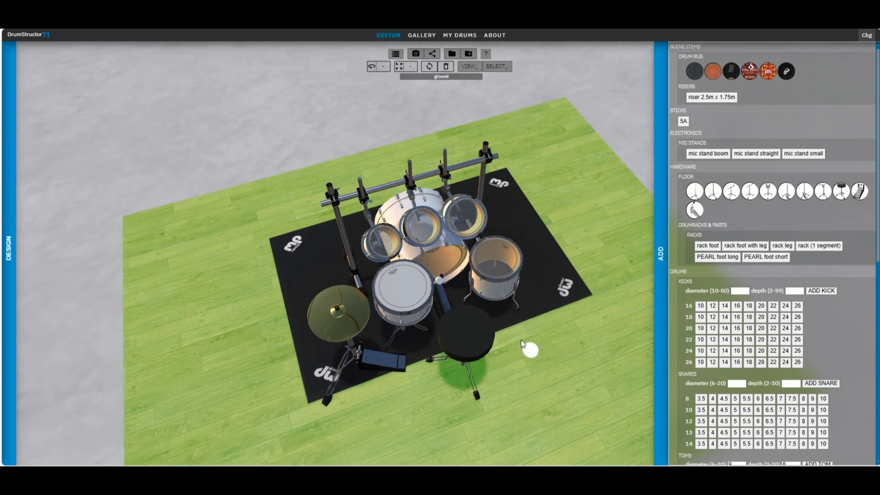
pyautogui.scroll(-5, 729, 265)
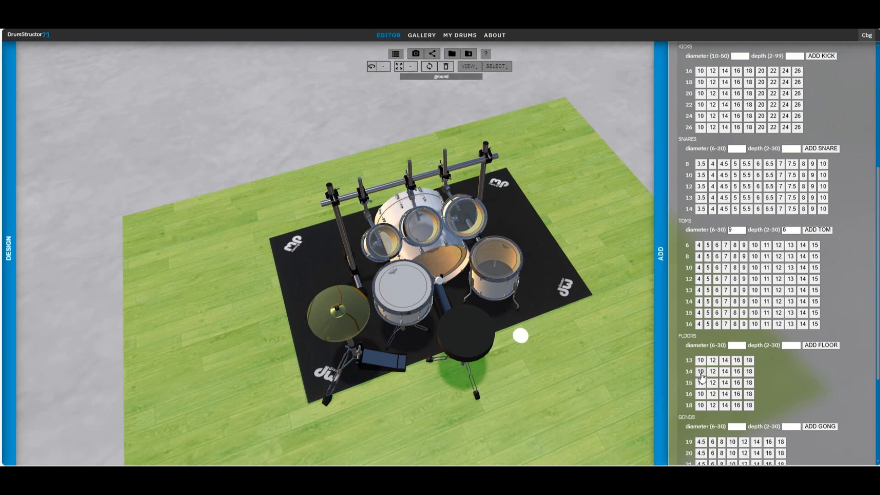
pyautogui.click(713, 372)
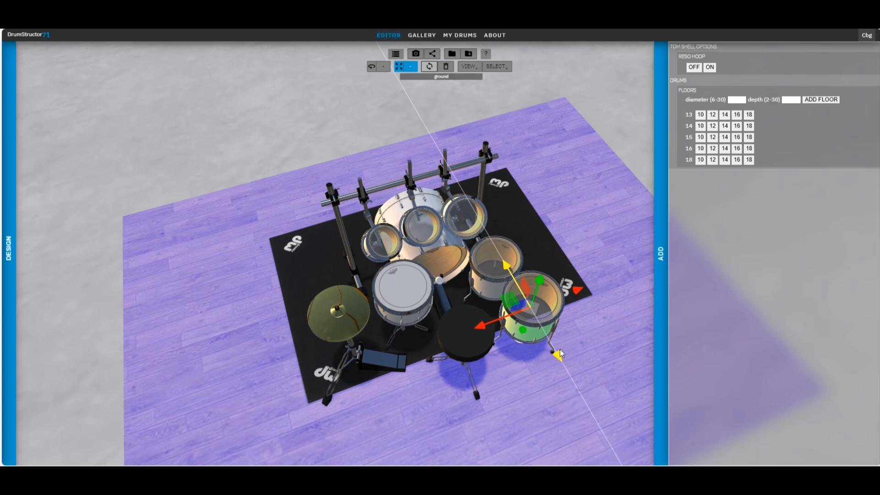
pyautogui.moveTo(558, 353); pyautogui.dragTo(560, 357)
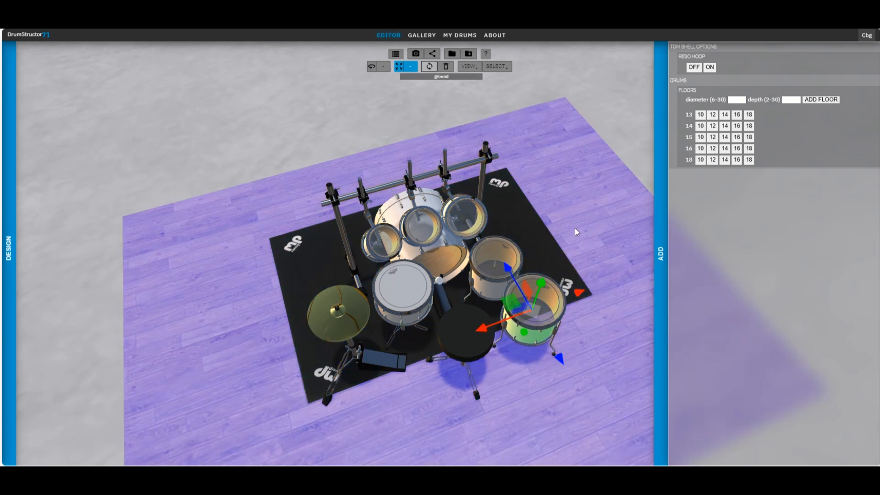
pyautogui.moveTo(574, 227); pyautogui.dragTo(479, 211)
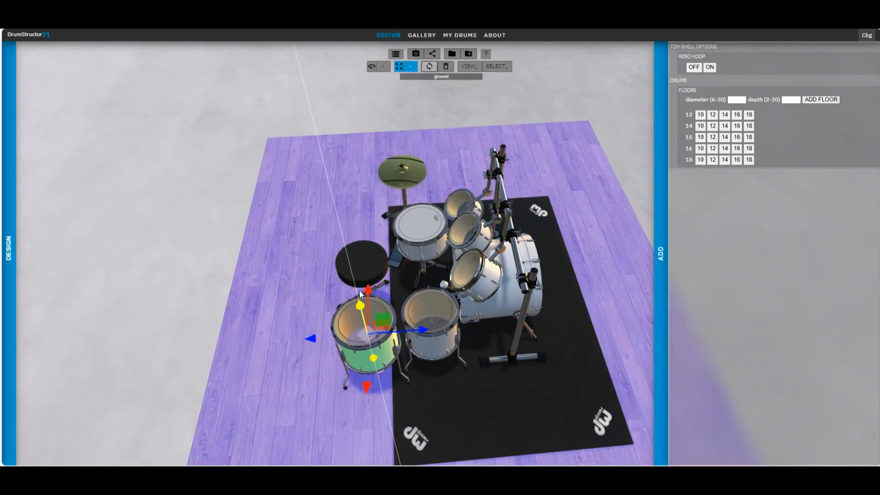
pyautogui.click(276, 287)
pyautogui.moveTo(290, 284); pyautogui.dragTo(398, 277)
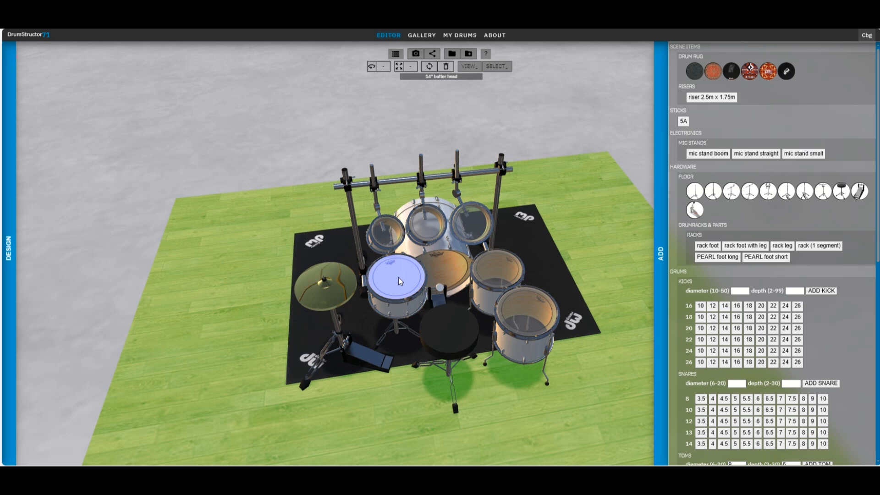
# - Try a 28-inch ride cymbal on the open part of the rug beside the floor toms
pyautogui.moveTo(546, 217); pyautogui.dragTo(577, 191)
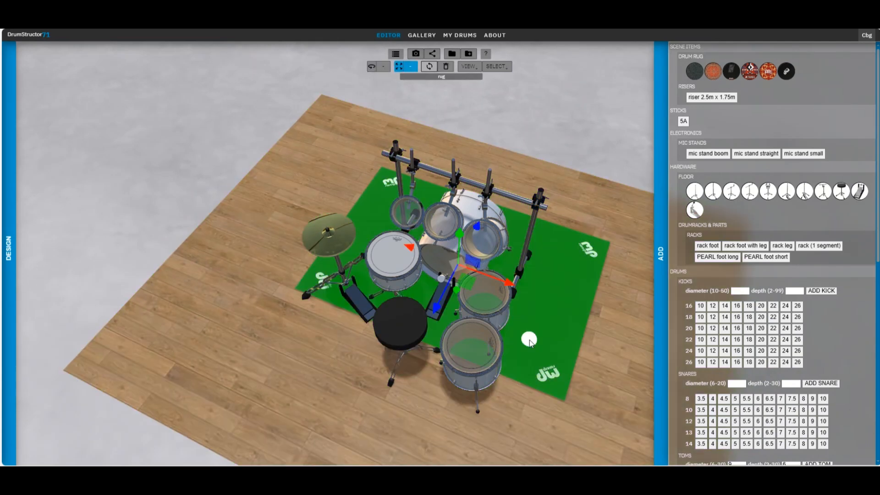
pyautogui.scroll(-8, 715, 410)
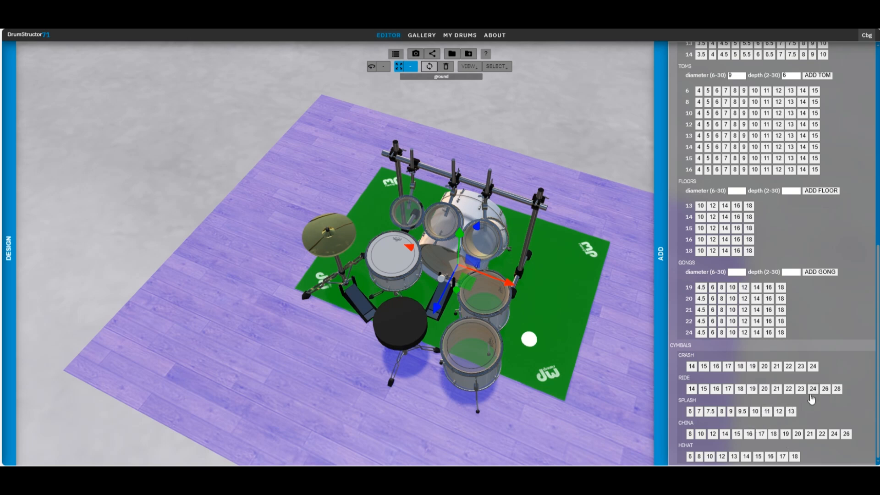
pyautogui.click(841, 389)
pyautogui.moveTo(601, 201); pyautogui.dragTo(556, 151)
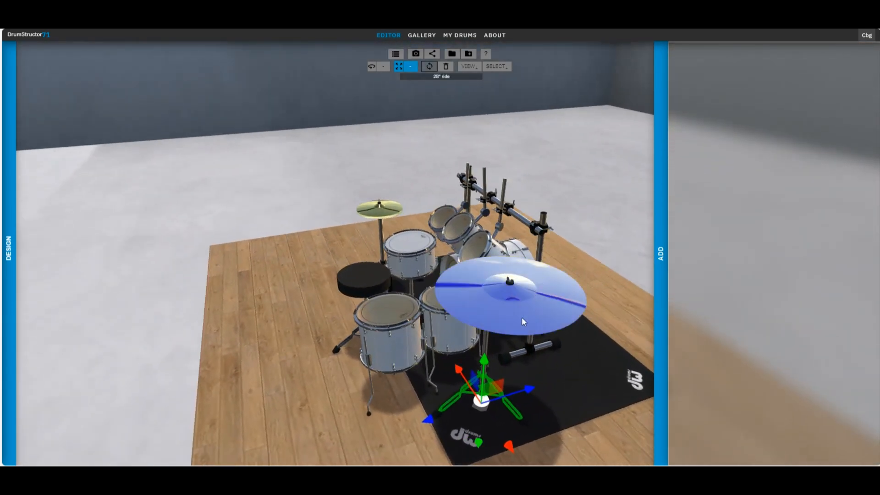
pyautogui.click(487, 383)
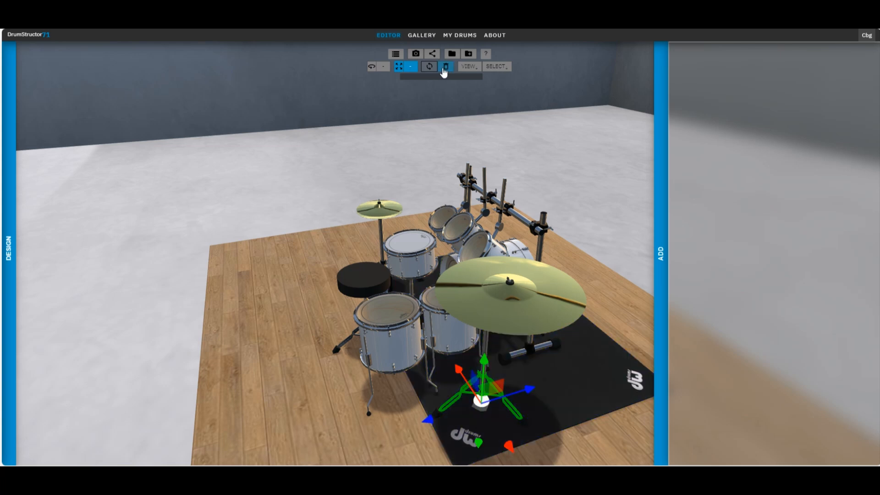
# - Replace the selected cymbal stand with a 20-inch ride placed on the rug's corner beside the floor toms
pyautogui.click(445, 66)
pyautogui.click(427, 261)
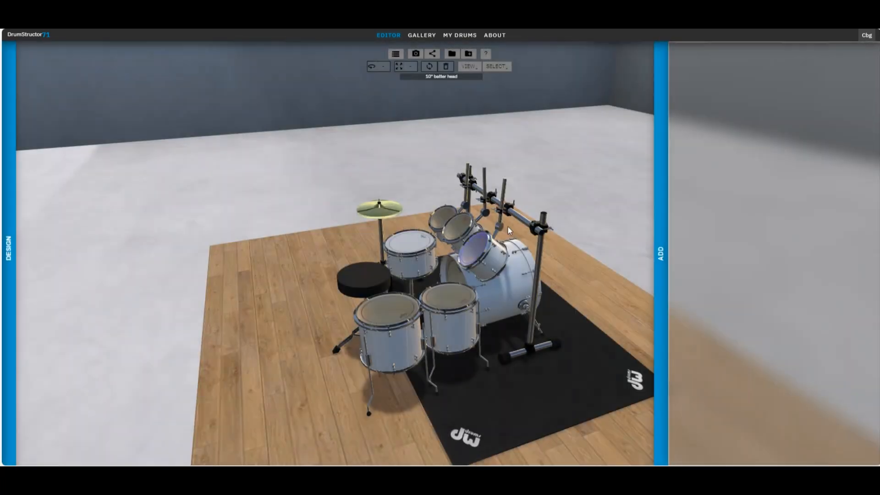
pyautogui.moveTo(508, 227); pyautogui.dragTo(658, 174)
pyautogui.click(575, 341)
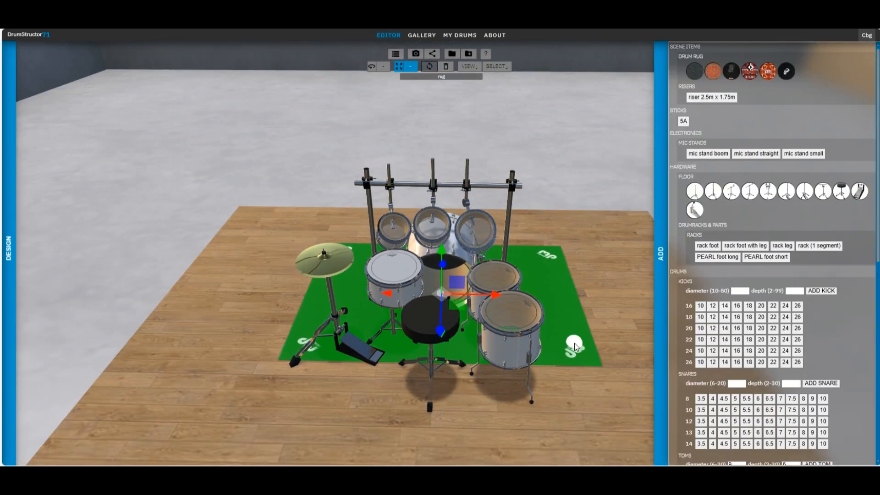
pyautogui.scroll(-10, 789, 384)
pyautogui.scroll(-2, 789, 386)
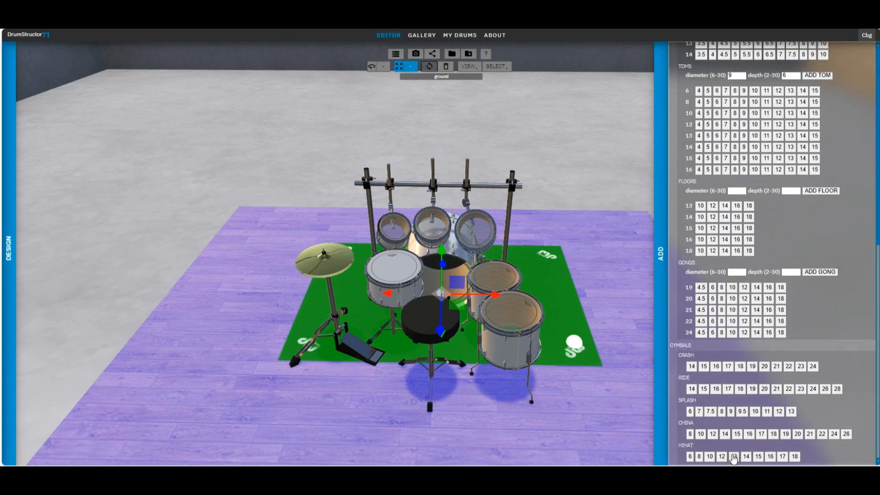
pyautogui.click(764, 389)
pyautogui.click(609, 171)
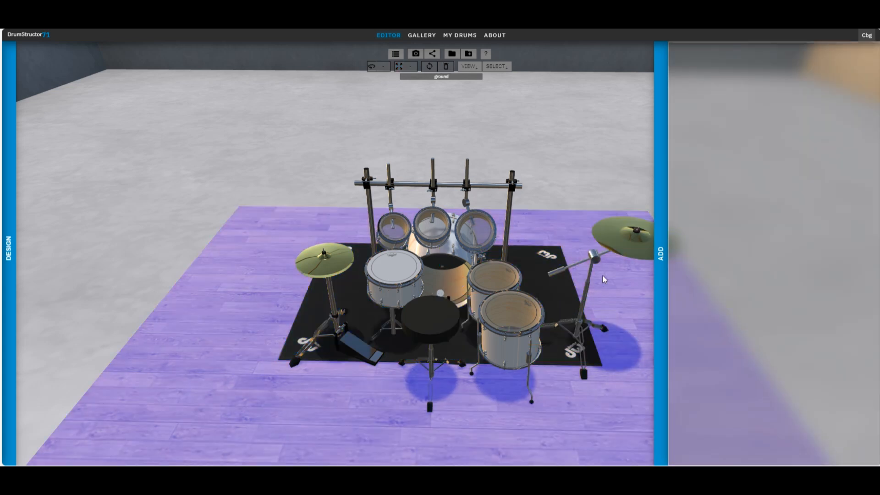
# - Rotate the ride stand about its vertical axis so the cymbal reaches in over the floor toms
pyautogui.moveTo(603, 276); pyautogui.dragTo(576, 205)
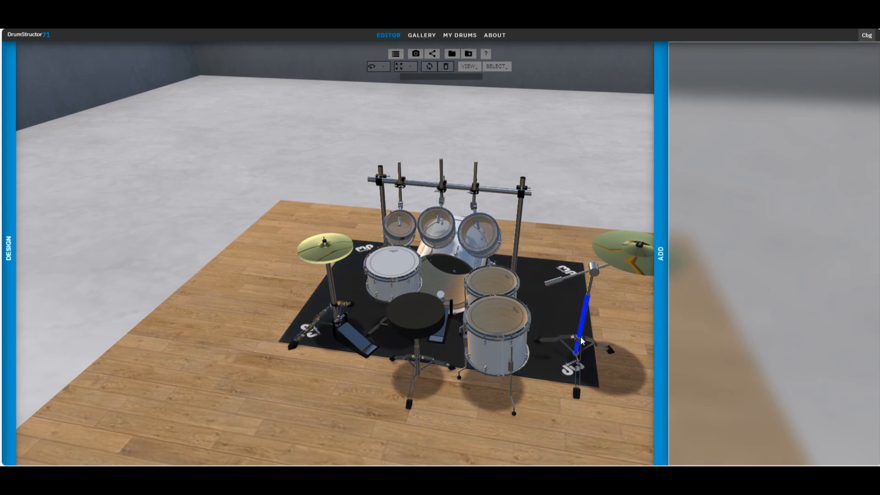
pyautogui.click(578, 362)
pyautogui.click(578, 361)
pyautogui.moveTo(623, 381); pyautogui.dragTo(541, 393)
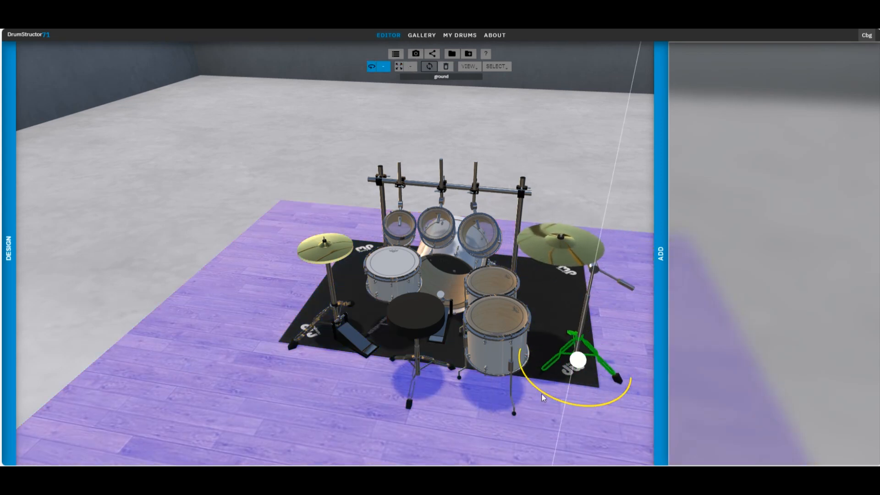
# - Adjust the ride stand's upper tube height and tilt its boom rotor to angle the cymbal toward the drummer
pyautogui.click(591, 293)
pyautogui.click(594, 257)
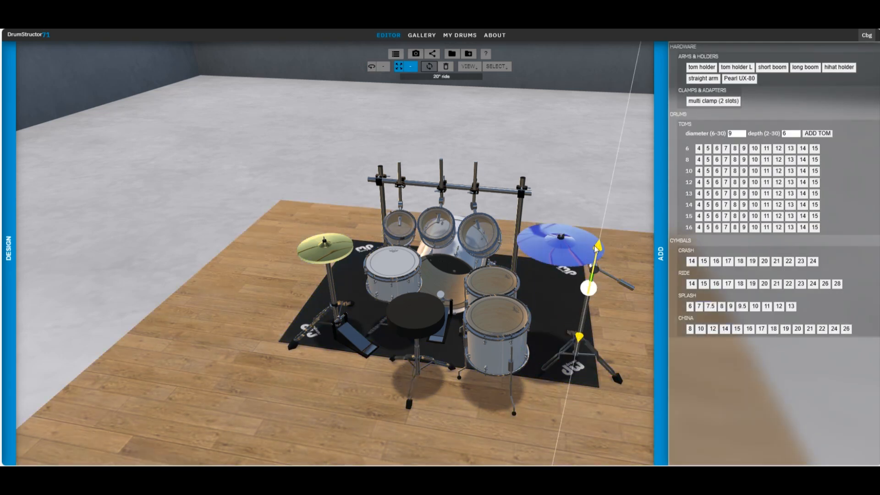
pyautogui.moveTo(597, 216); pyautogui.dragTo(604, 190)
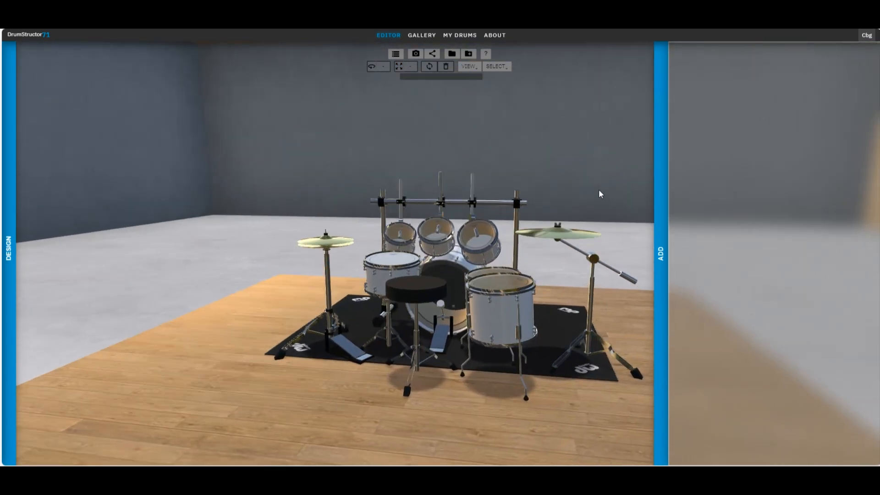
pyautogui.click(595, 259)
pyautogui.click(593, 259)
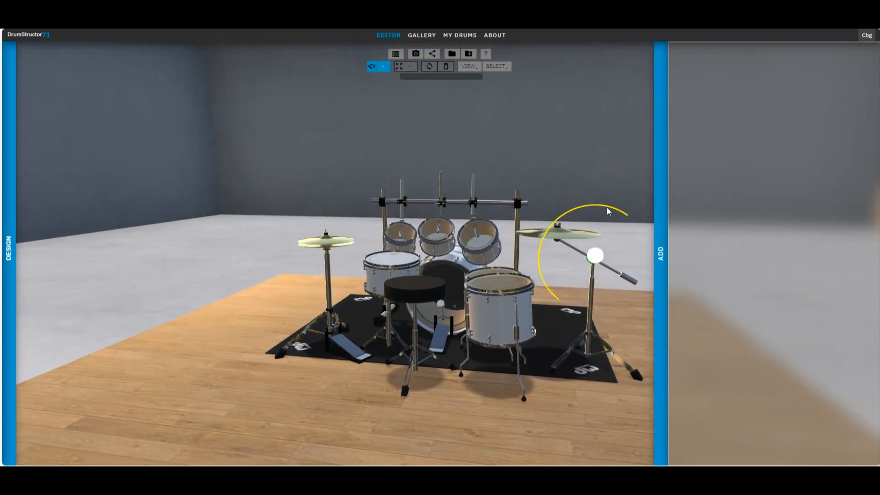
pyautogui.moveTo(590, 200)
pyautogui.mouseDown()
pyautogui.moveTo(583, 197)
pyautogui.moveTo(601, 185)
pyautogui.moveTo(598, 211)
pyautogui.moveTo(580, 204)
pyautogui.mouseUp()
pyautogui.moveTo(573, 235); pyautogui.dragTo(560, 128)
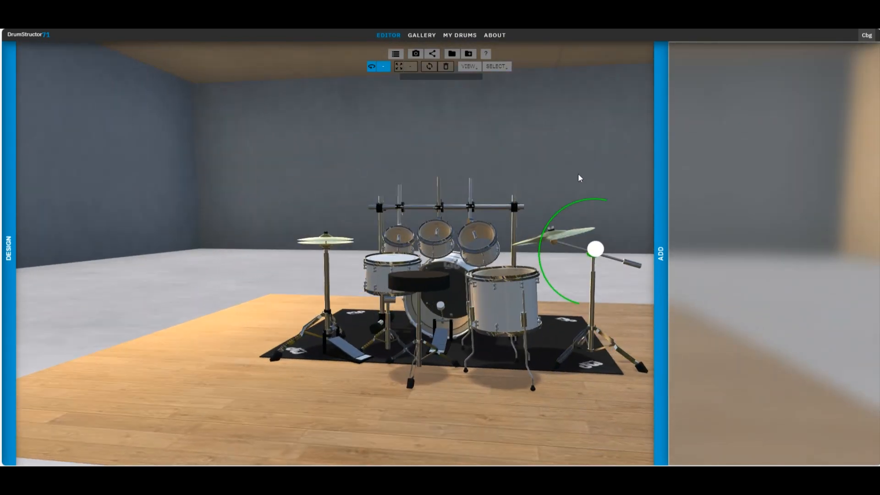
# - Adjust the vertical position of the outer 14" x 12" floor tom
pyautogui.moveTo(567, 170); pyautogui.dragTo(515, 160)
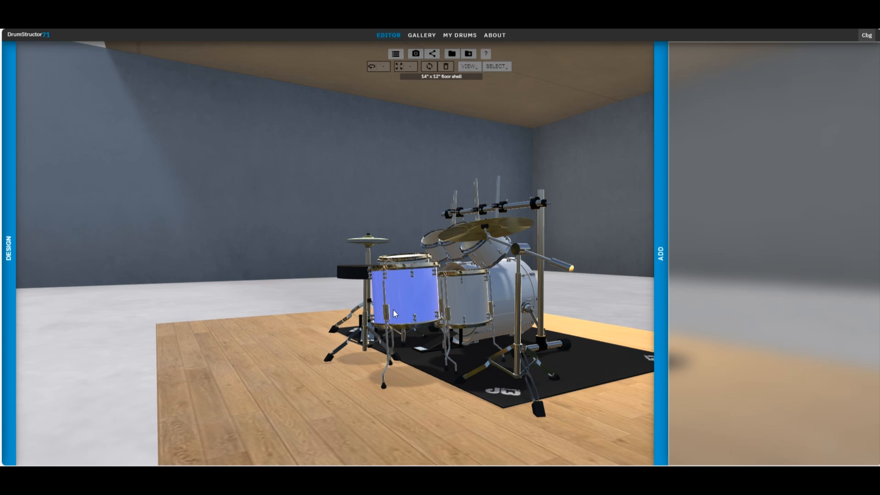
pyautogui.click(393, 309)
pyautogui.click(394, 310)
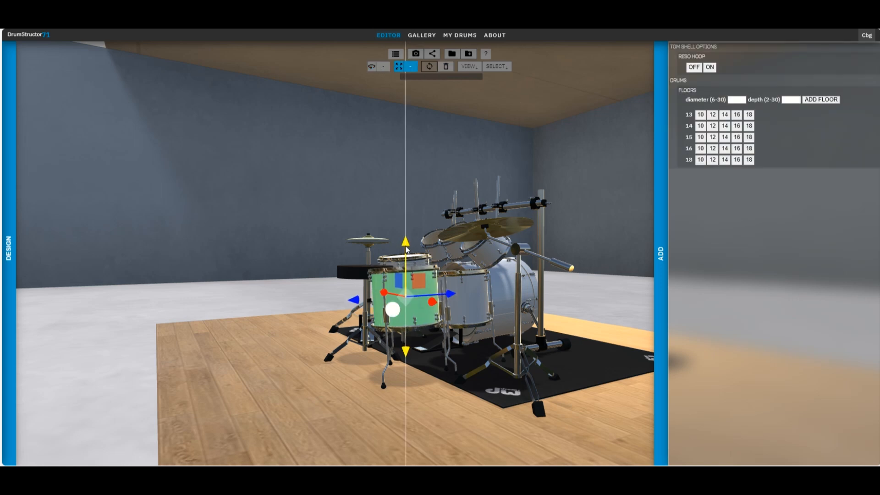
pyautogui.moveTo(405, 254); pyautogui.dragTo(466, 235)
pyautogui.click(406, 232)
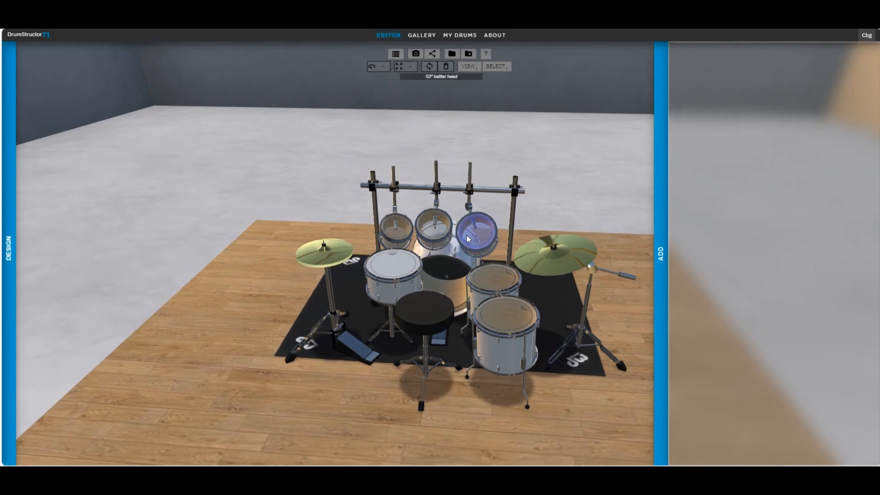
# - Move the ride stand slightly closer to the floor toms and adjust the height of its upper tube
pyautogui.click(571, 344)
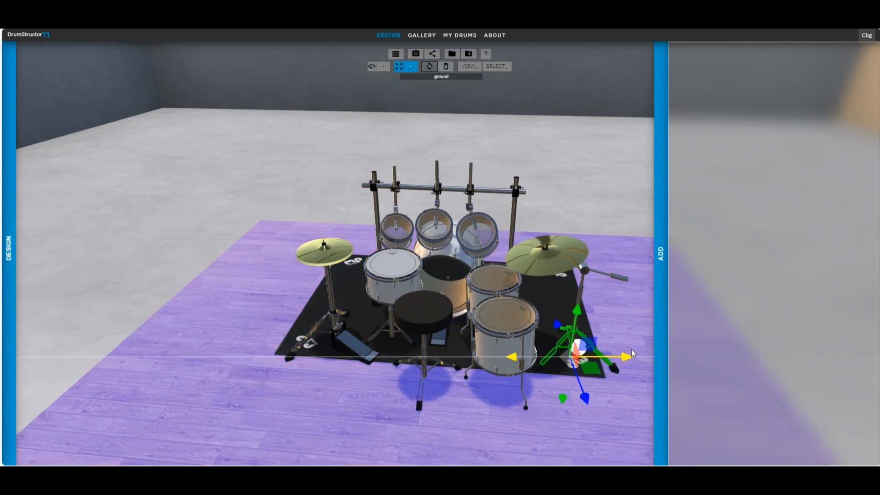
pyautogui.moveTo(586, 204); pyautogui.dragTo(576, 183)
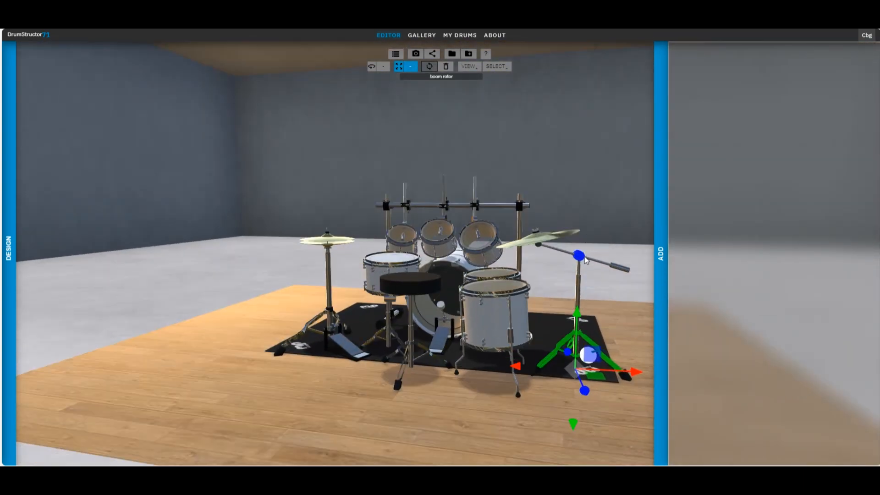
pyautogui.click(577, 270)
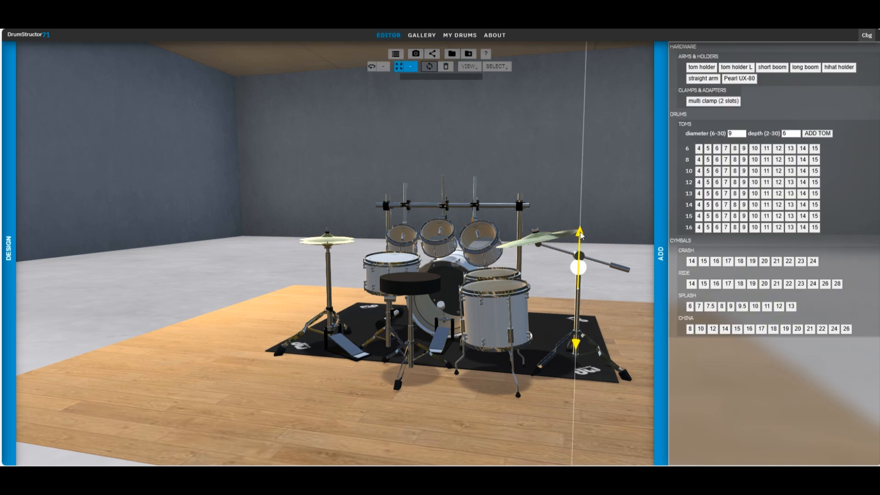
pyautogui.moveTo(580, 233); pyautogui.dragTo(580, 219)
pyautogui.moveTo(579, 188); pyautogui.dragTo(556, 186)
pyautogui.click(496, 235)
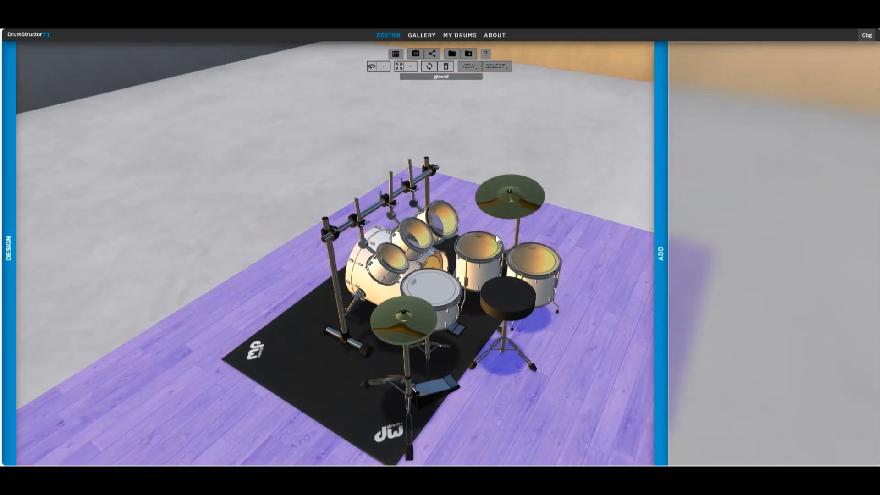
pyautogui.click(505, 129)
pyautogui.moveTo(505, 130); pyautogui.dragTo(498, 164)
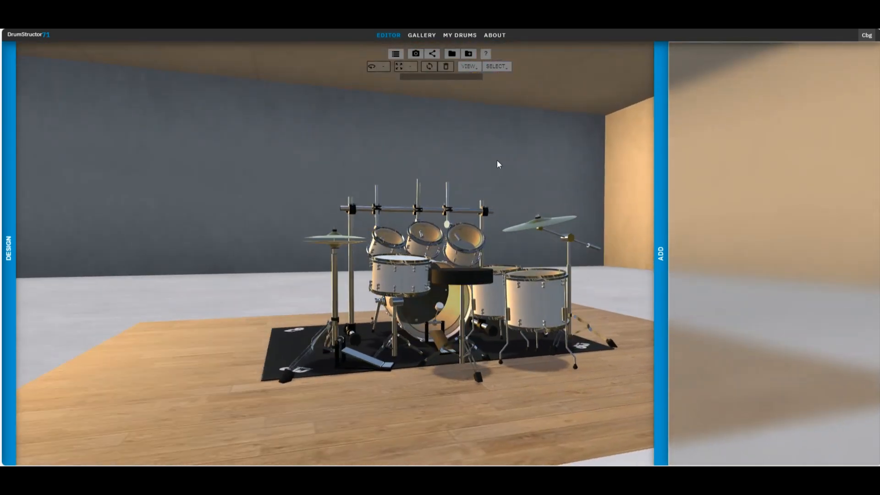
pyautogui.moveTo(502, 125); pyautogui.dragTo(557, 183)
pyautogui.click(557, 182)
# - Add an 8-inch splash on a boom stand, placed on the rug between the rack foot and the hi-hat
pyautogui.click(318, 380)
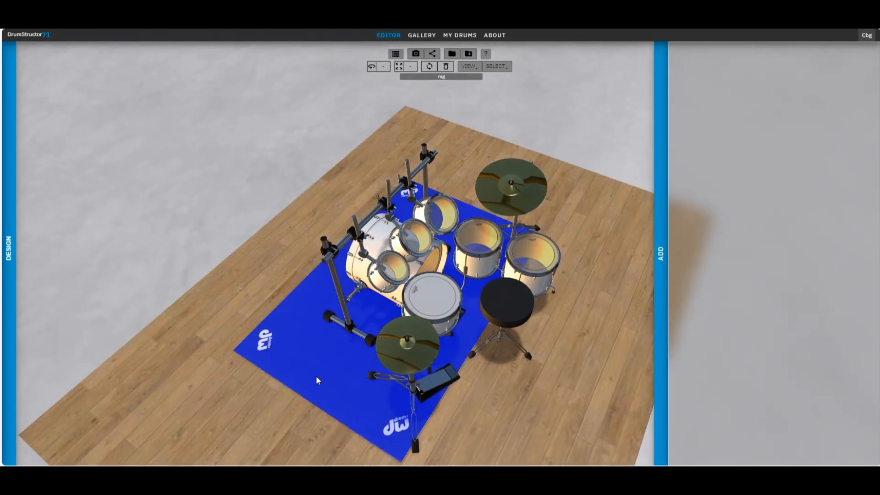
pyautogui.click(333, 349)
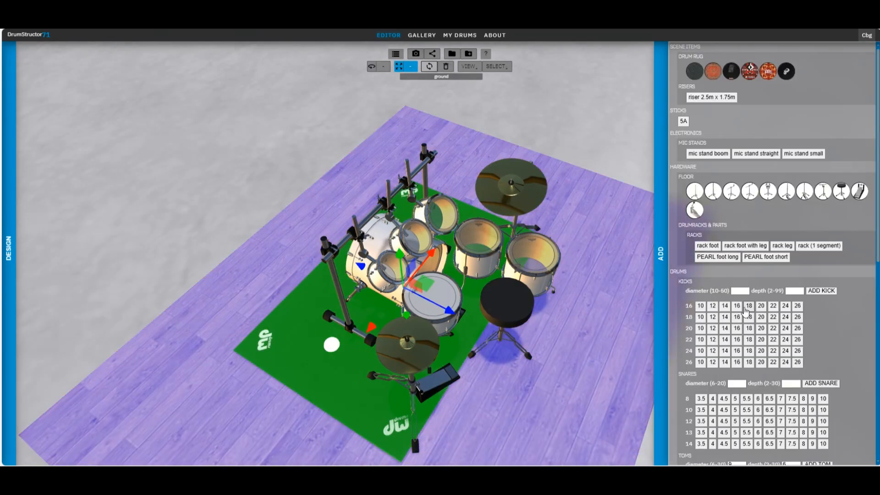
pyautogui.scroll(-5, 723, 338)
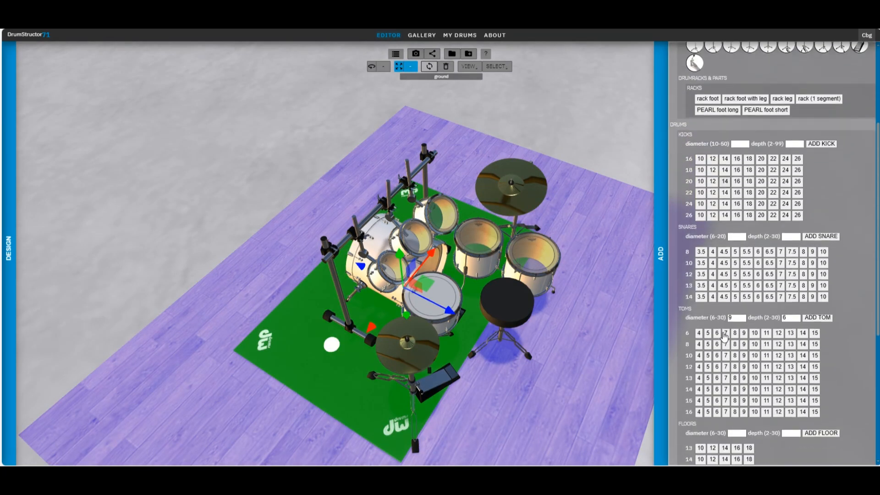
pyautogui.scroll(-3, 724, 337)
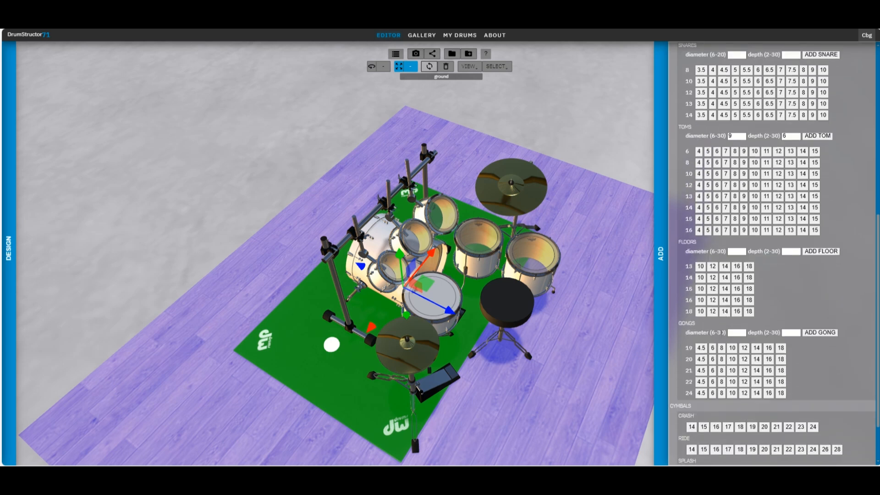
pyautogui.scroll(-2, 731, 363)
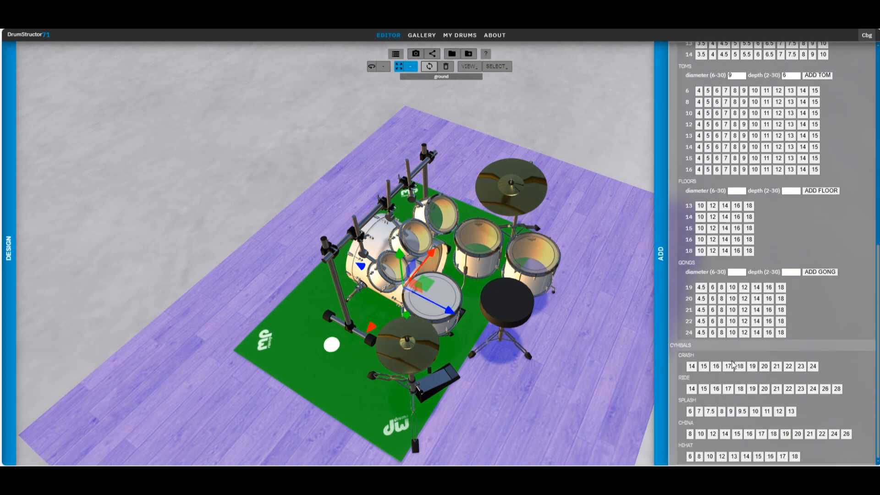
pyautogui.moveTo(523, 406); pyautogui.dragTo(451, 388)
pyautogui.moveTo(327, 364); pyautogui.dragTo(453, 369)
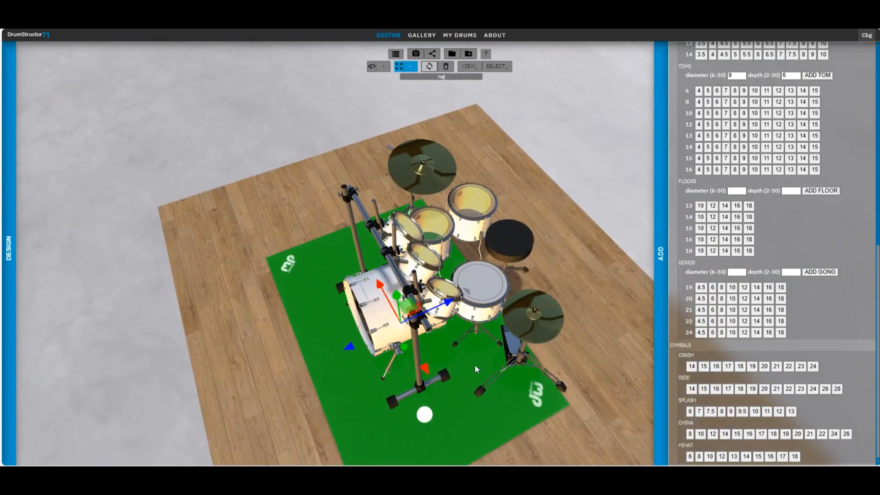
pyautogui.click(466, 370)
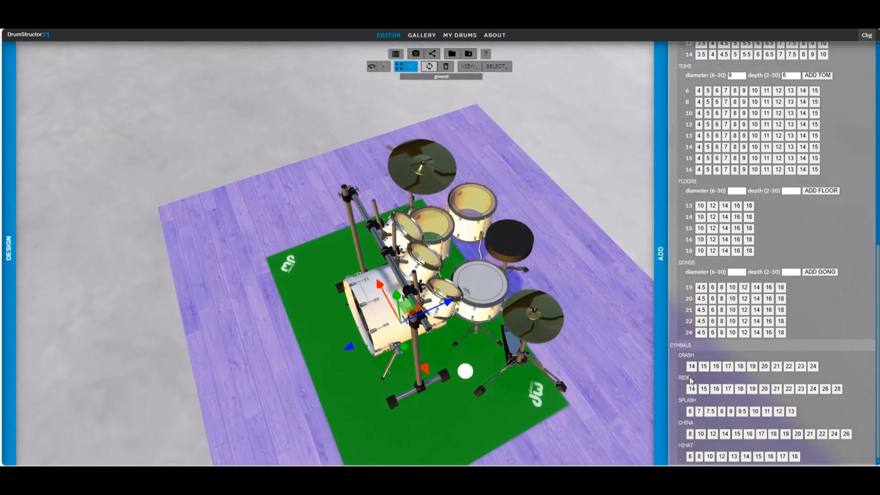
pyautogui.click(720, 412)
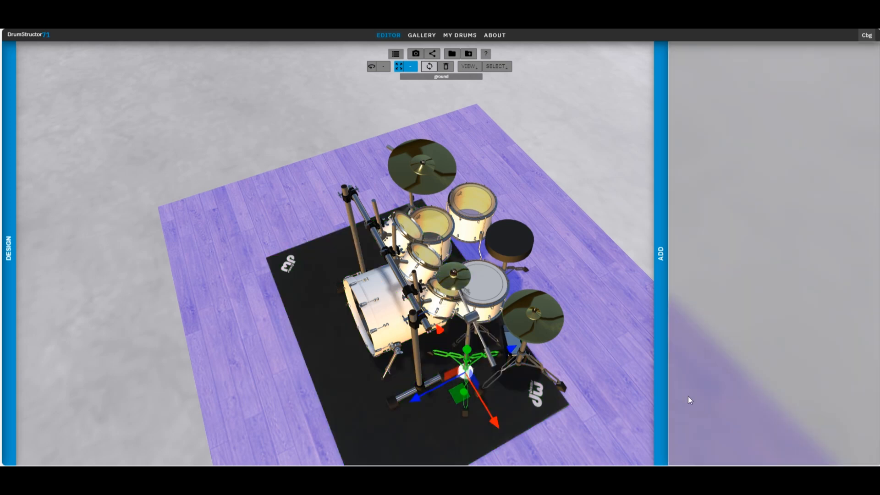
# - Adjust the splash stand's height and boom angle so the cymbal sits beside the hi-hat, near the snare and first tom
pyautogui.moveTo(568, 221); pyautogui.dragTo(504, 238)
pyautogui.click(586, 218)
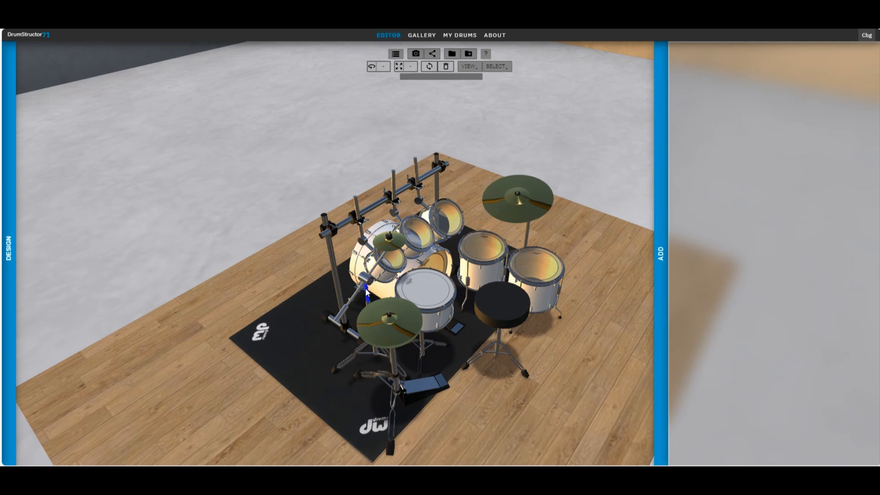
pyautogui.click(369, 283)
pyautogui.moveTo(405, 318); pyautogui.dragTo(380, 330)
pyautogui.moveTo(464, 207); pyautogui.dragTo(532, 123)
pyautogui.moveTo(425, 345); pyautogui.dragTo(417, 352)
pyautogui.moveTo(449, 194)
pyautogui.mouseDown()
pyautogui.moveTo(426, 135)
pyautogui.moveTo(377, 125)
pyautogui.moveTo(345, 149)
pyautogui.moveTo(345, 165)
pyautogui.moveTo(364, 149)
pyautogui.moveTo(354, 150)
pyautogui.moveTo(442, 117)
pyautogui.mouseUp()
pyautogui.click(353, 149)
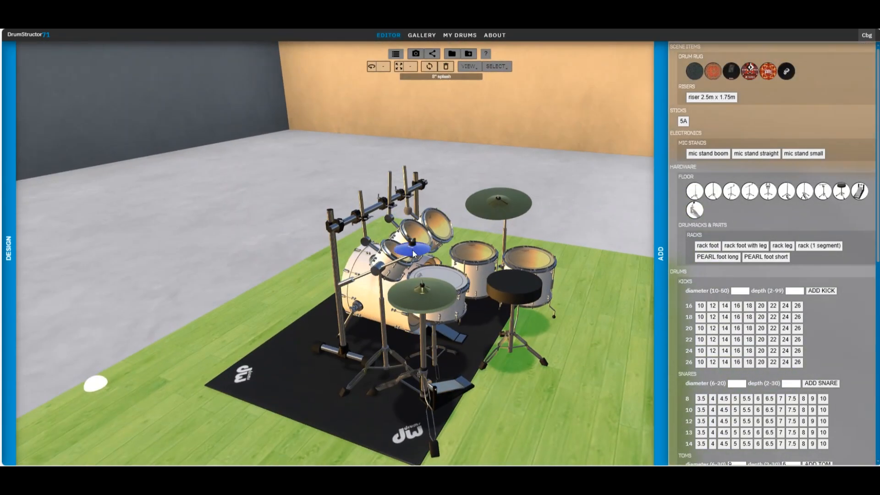
# - Add a Gibraltar rack clamp to the rack bar between the first two toms
pyautogui.moveTo(487, 166); pyautogui.dragTo(382, 185)
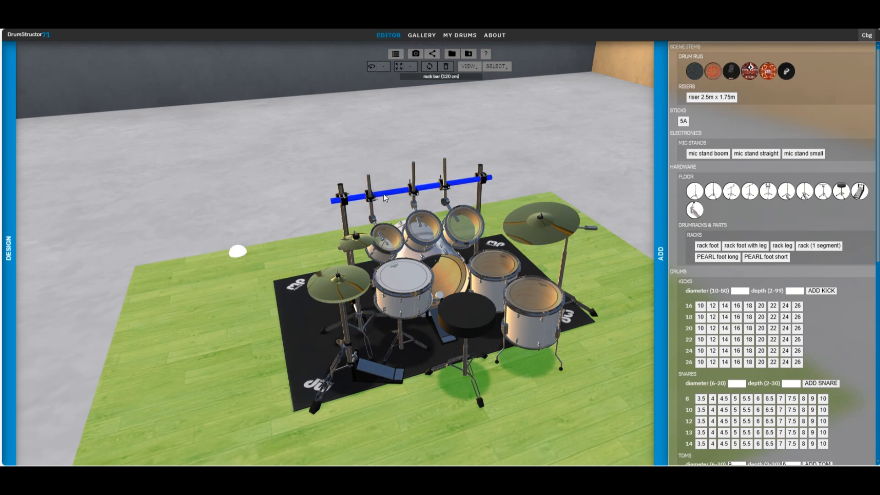
pyautogui.click(384, 194)
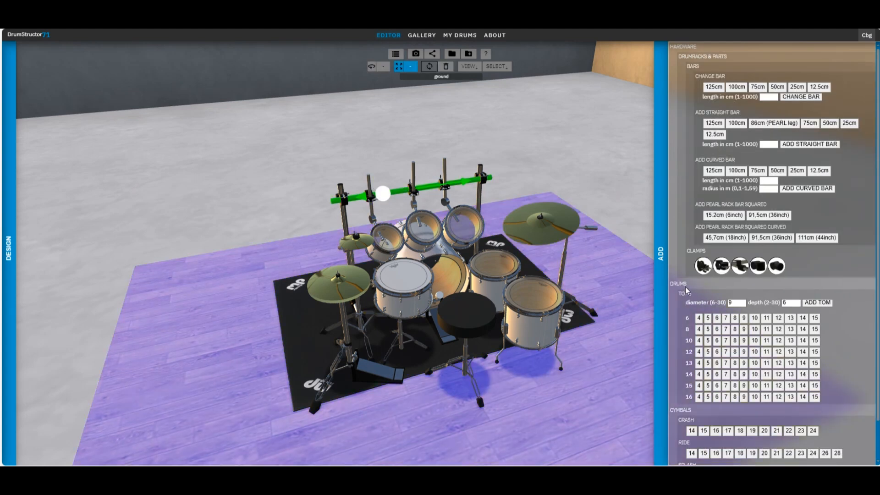
pyautogui.click(702, 266)
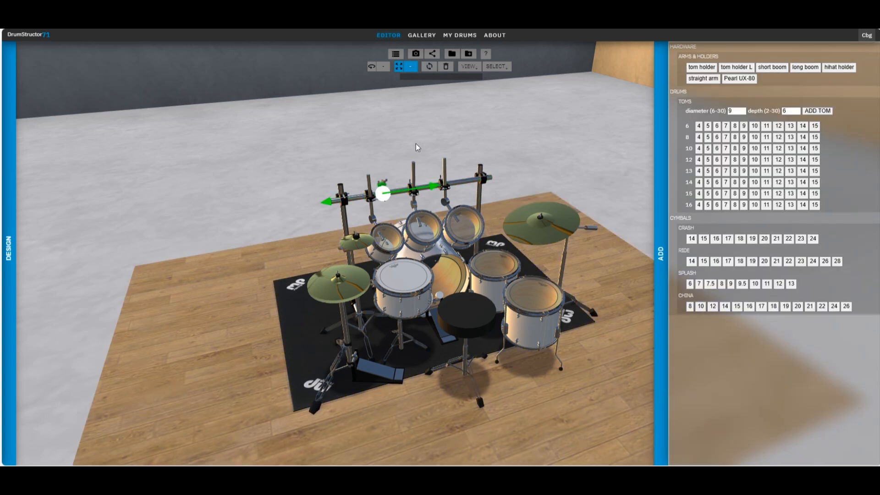
# - Rotate the new rack clamp on the bar and mount an 18-inch crash on it
pyautogui.moveTo(416, 144); pyautogui.dragTo(437, 147)
pyautogui.click(364, 202)
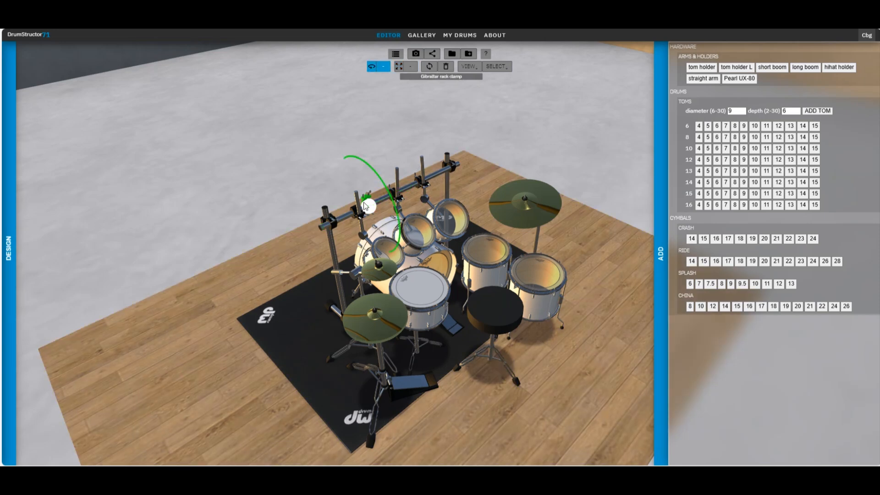
pyautogui.moveTo(384, 181); pyautogui.dragTo(402, 211)
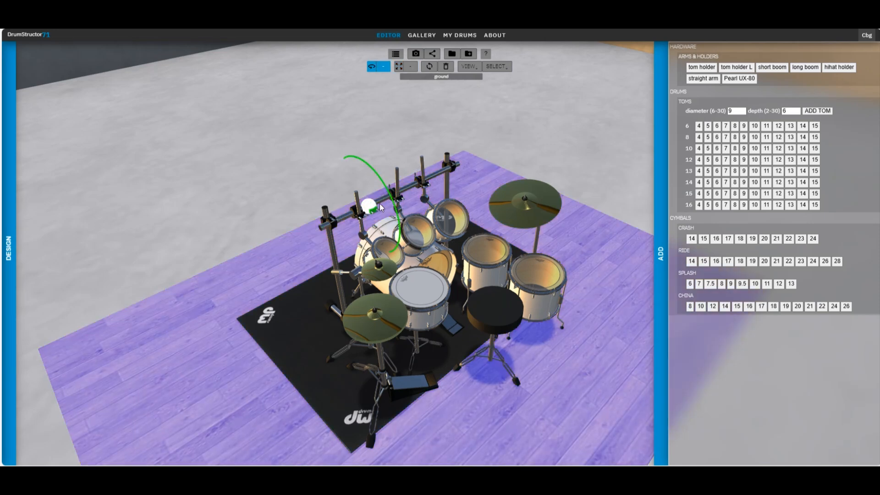
pyautogui.click(376, 210)
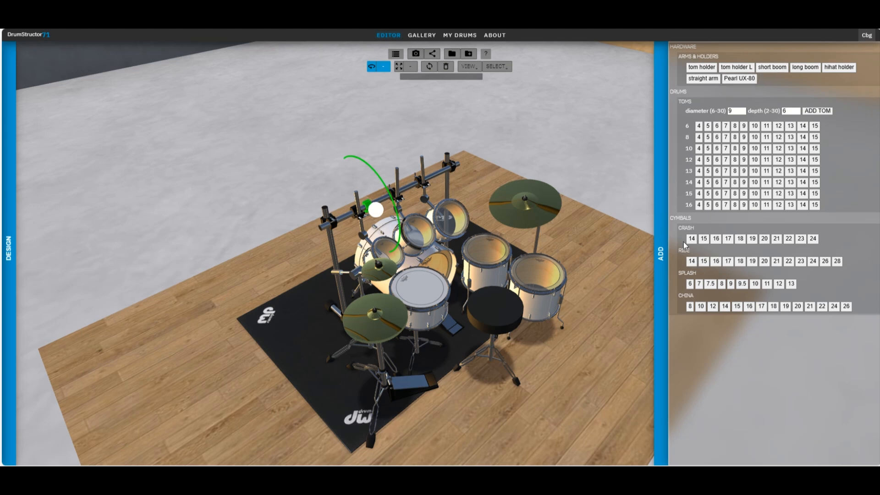
pyautogui.click(741, 239)
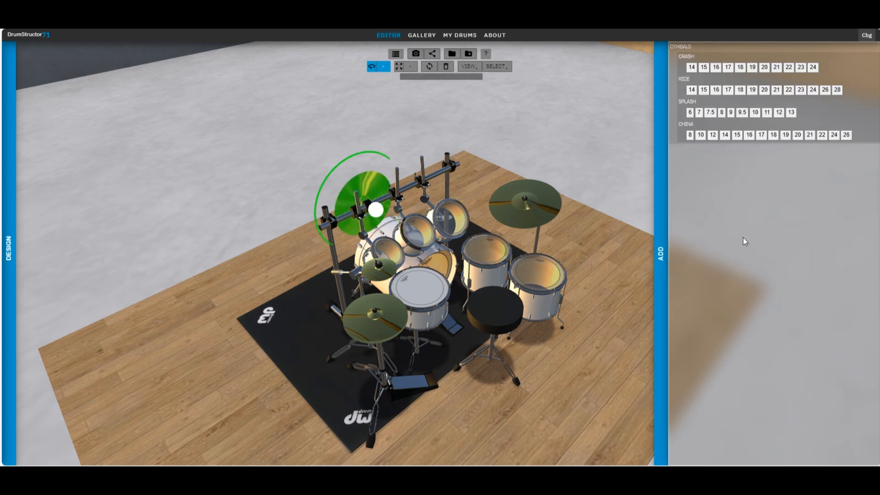
# - Delete the 18-inch crash mounted directly on the rack clamp between the first two toms
pyautogui.moveTo(431, 122); pyautogui.dragTo(409, 130)
pyautogui.scroll(4, 446, 119)
pyautogui.scroll(1, 451, 96)
pyautogui.moveTo(310, 127); pyautogui.dragTo(417, 100)
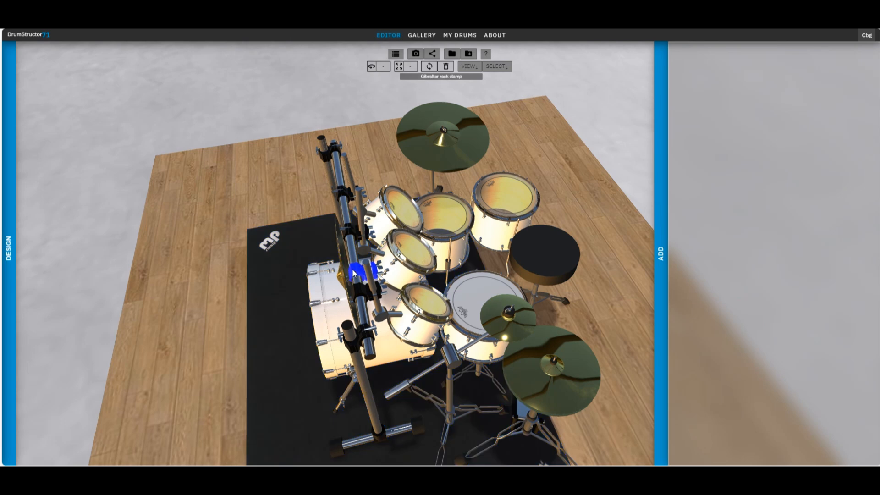
pyautogui.click(348, 274)
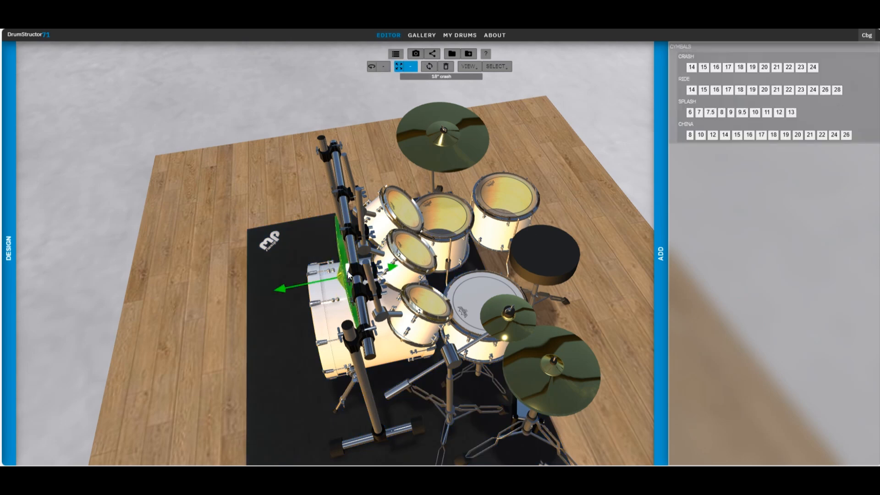
pyautogui.click(446, 66)
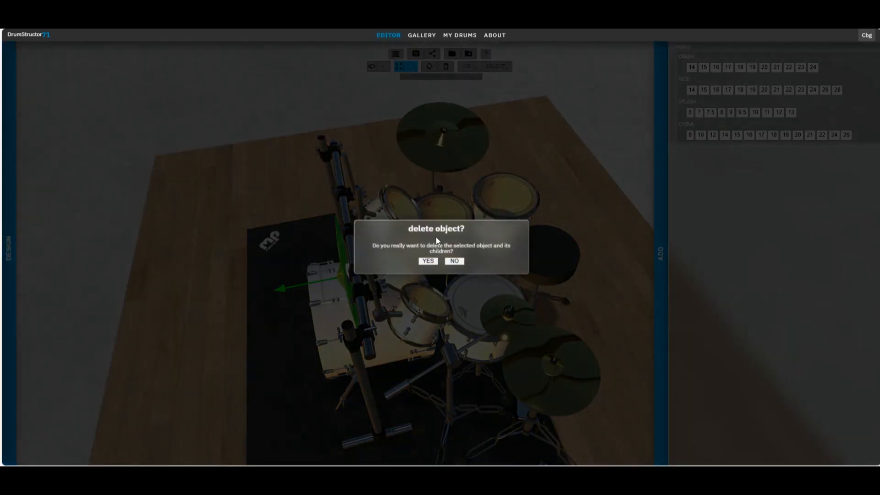
pyautogui.click(429, 262)
# - Fit a short boom to the free rack clamp, flip it upright and mount an 18-inch crash on its cymbal holder
pyautogui.moveTo(442, 138); pyautogui.dragTo(340, 228)
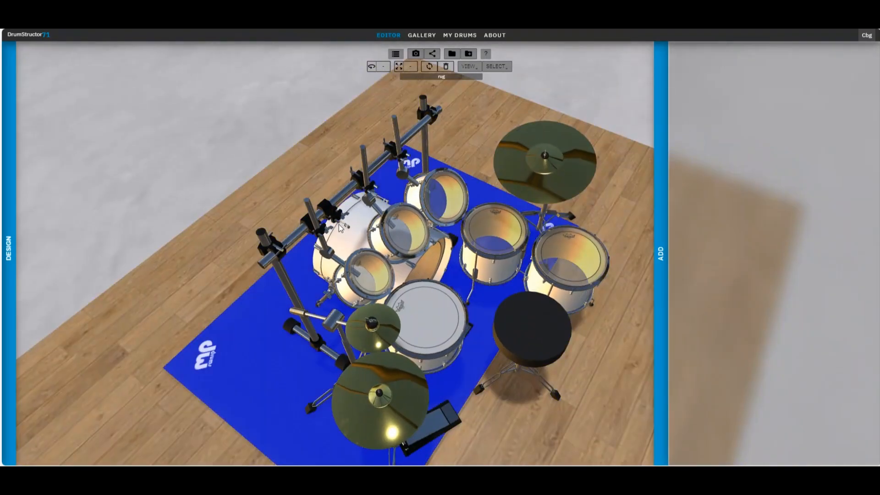
pyautogui.click(335, 215)
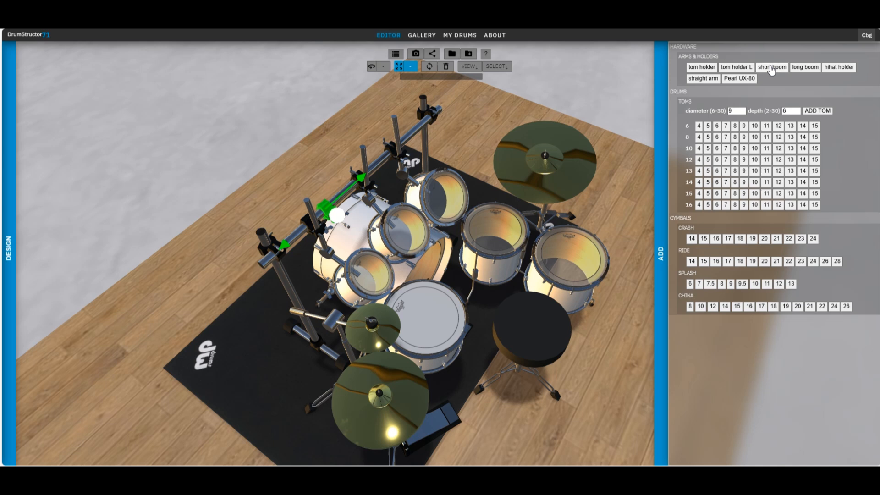
pyautogui.click(772, 67)
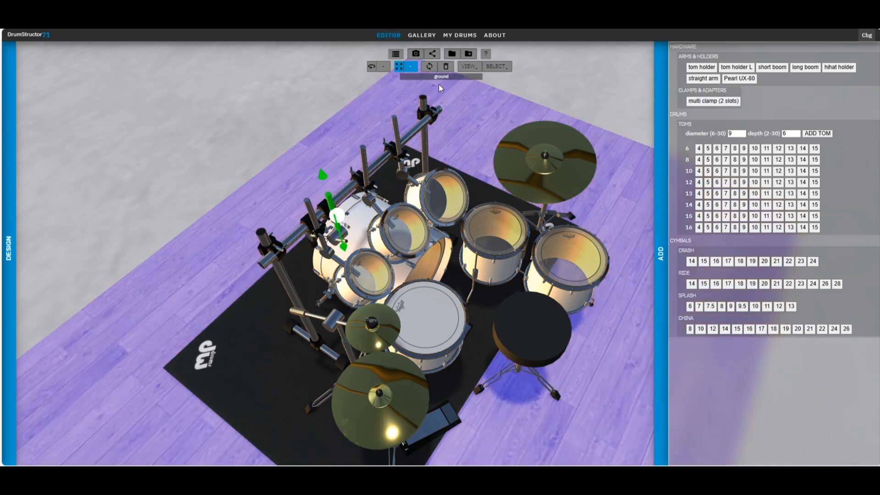
pyautogui.click(431, 68)
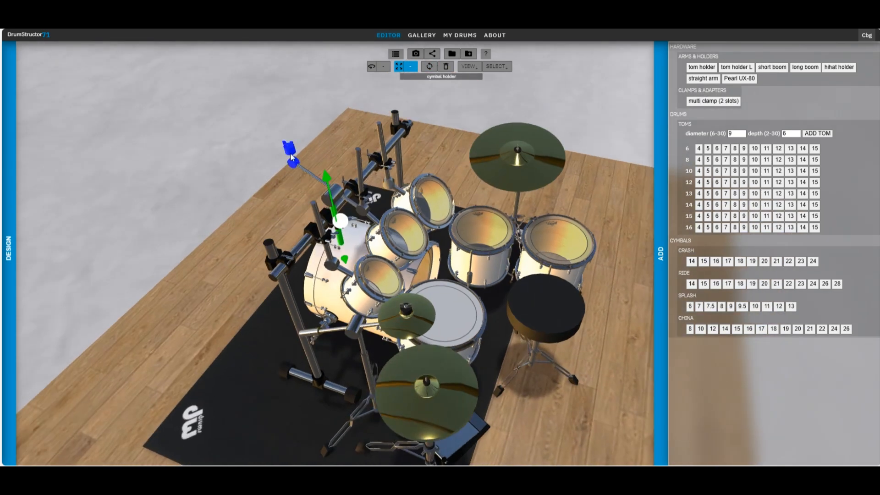
pyautogui.click(291, 157)
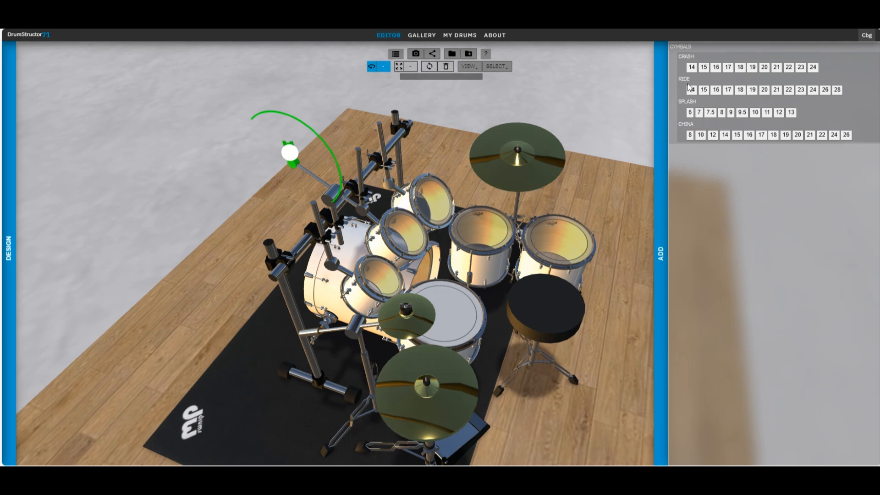
pyautogui.click(740, 70)
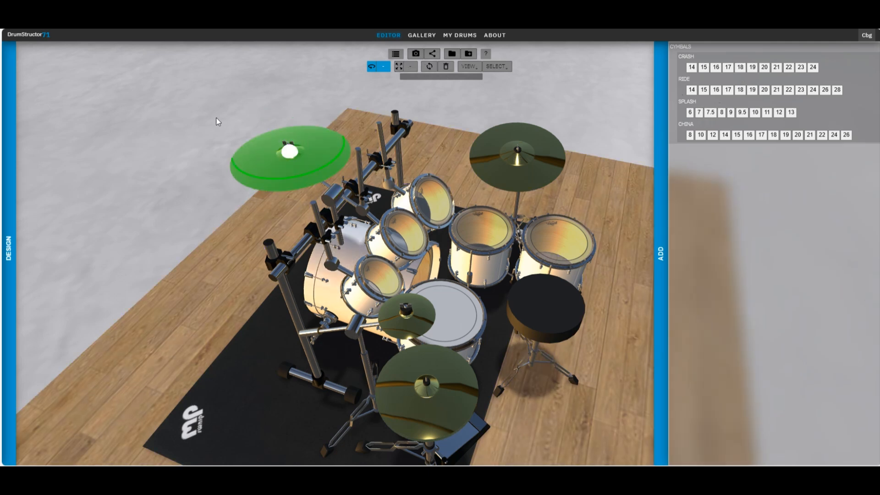
# - Turn the 18-inch crash's boom towards the drummer's side and lower its angle so the cymbal tilts over the first two toms
pyautogui.moveTo(219, 122); pyautogui.dragTo(275, 92)
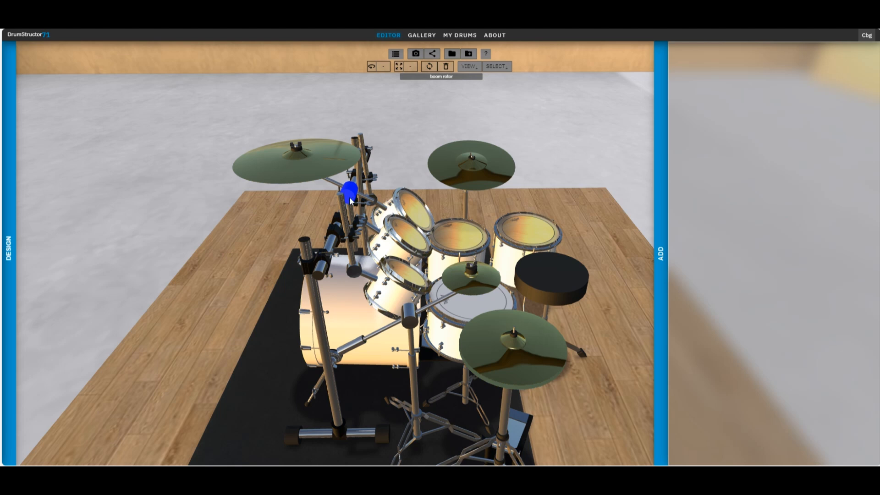
pyautogui.click(349, 209)
pyautogui.moveTo(397, 233); pyautogui.dragTo(328, 255)
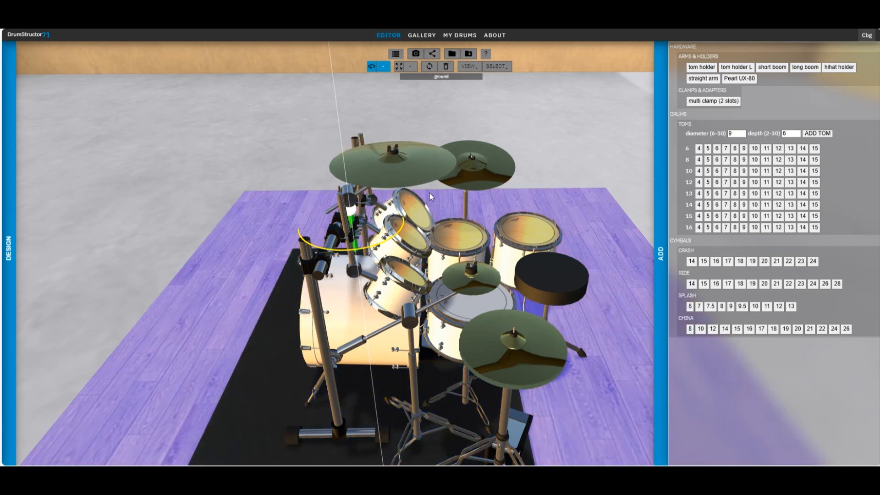
pyautogui.moveTo(555, 104); pyautogui.dragTo(529, 83)
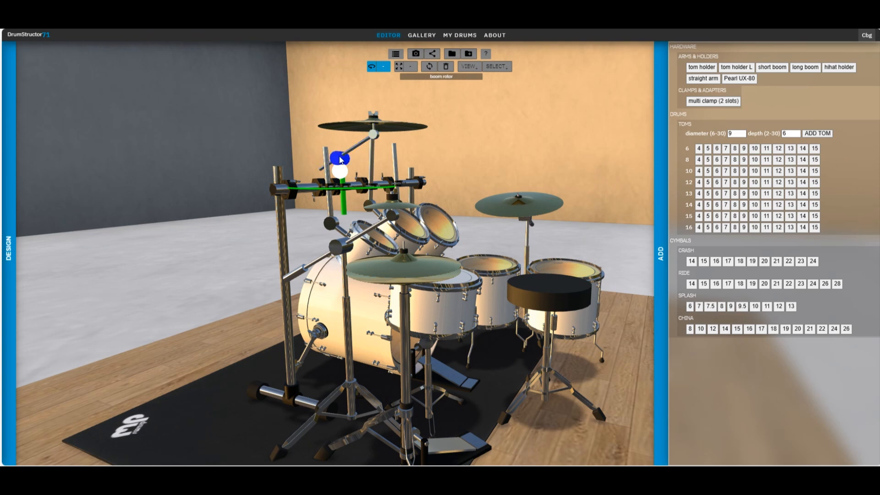
pyautogui.click(382, 130)
pyautogui.moveTo(382, 131); pyautogui.dragTo(392, 145)
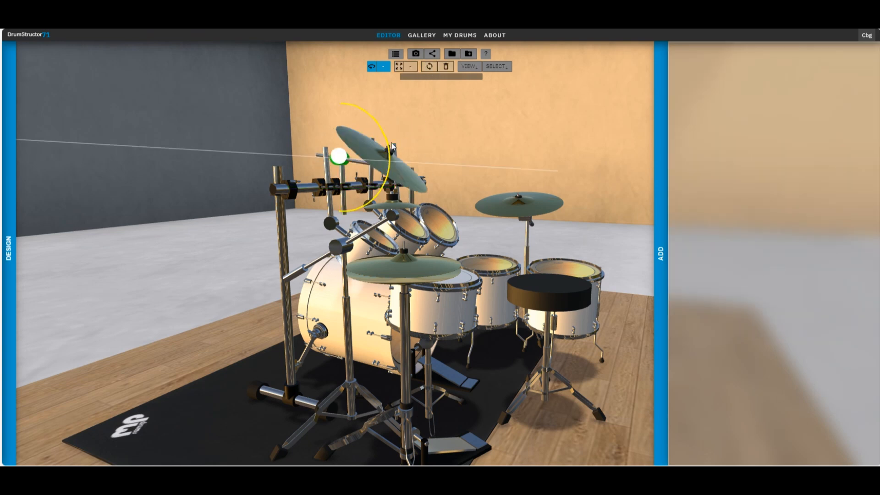
pyautogui.moveTo(474, 122); pyautogui.dragTo(386, 148)
pyautogui.click(424, 141)
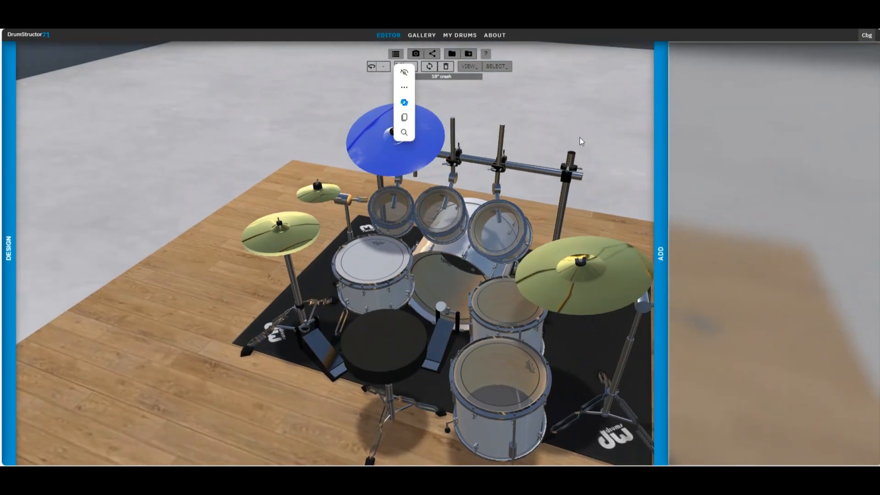
pyautogui.click(551, 103)
pyautogui.moveTo(550, 103); pyautogui.dragTo(545, 75)
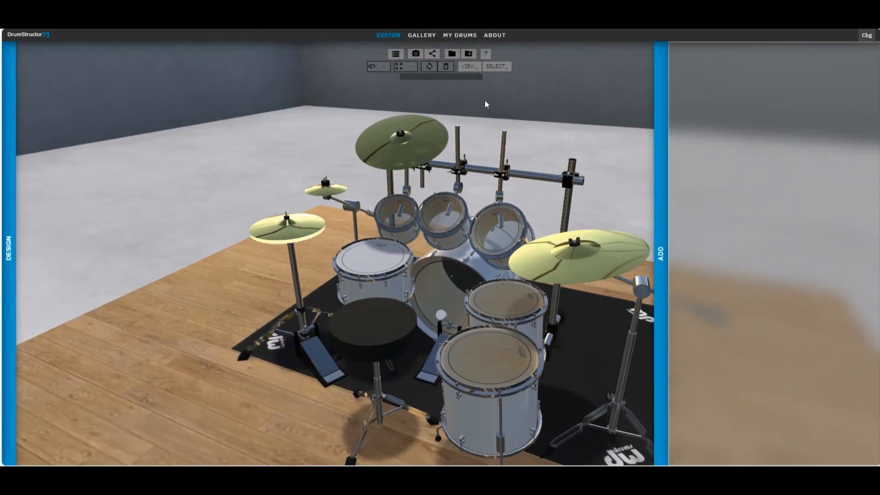
# - Add a rack clamp to the rack bar between the third tom and the nearby rack leg
pyautogui.moveTo(594, 108); pyautogui.dragTo(558, 147)
pyautogui.click(527, 194)
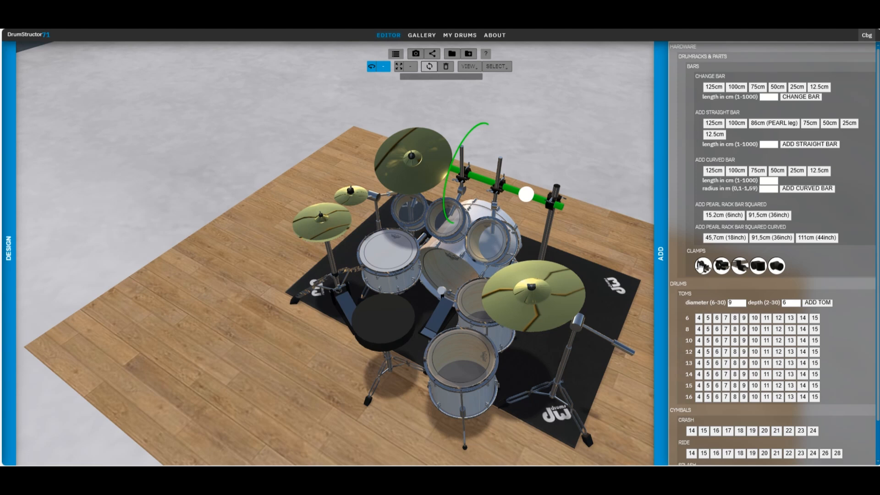
pyautogui.click(702, 265)
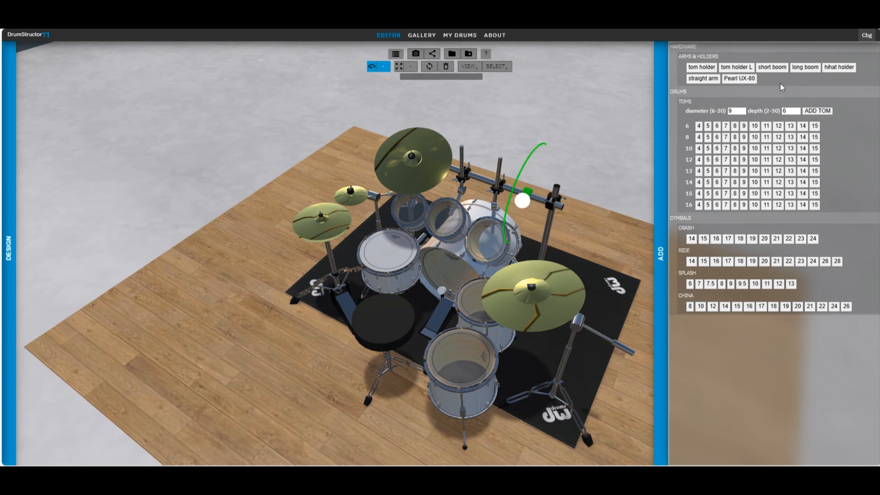
# - Fit a boom to the new rack clamp, flip it upright and mount a 16-inch crash on its cymbal holder
pyautogui.click(532, 209)
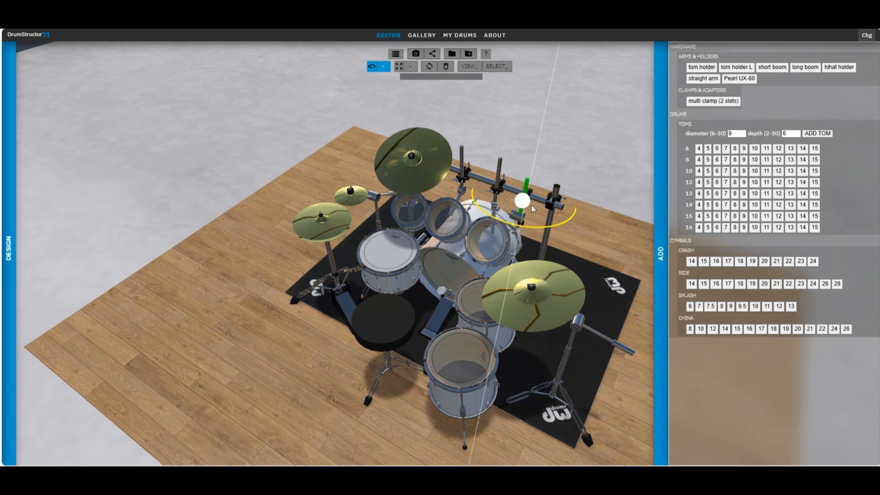
pyautogui.click(433, 68)
pyautogui.click(553, 146)
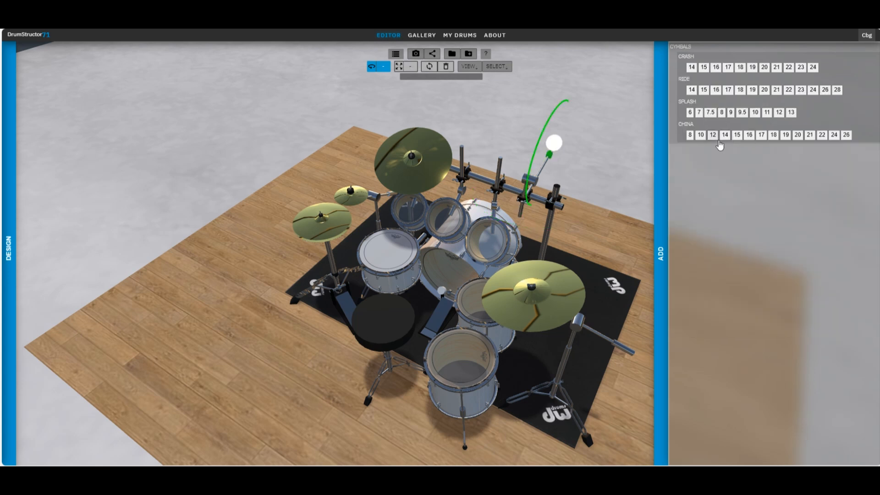
pyautogui.click(714, 72)
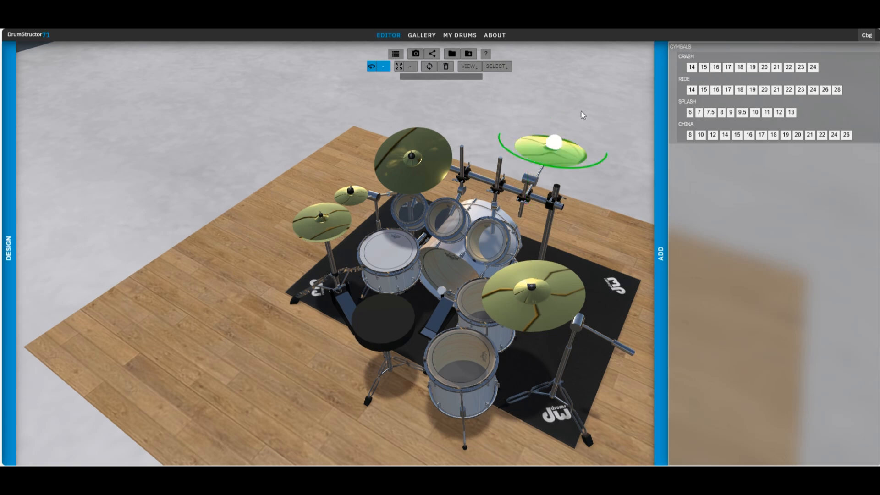
# - Swing the 16-inch crash's boom around its vertical tube towards the drummer's side of the rack
pyautogui.moveTo(539, 101); pyautogui.dragTo(505, 141)
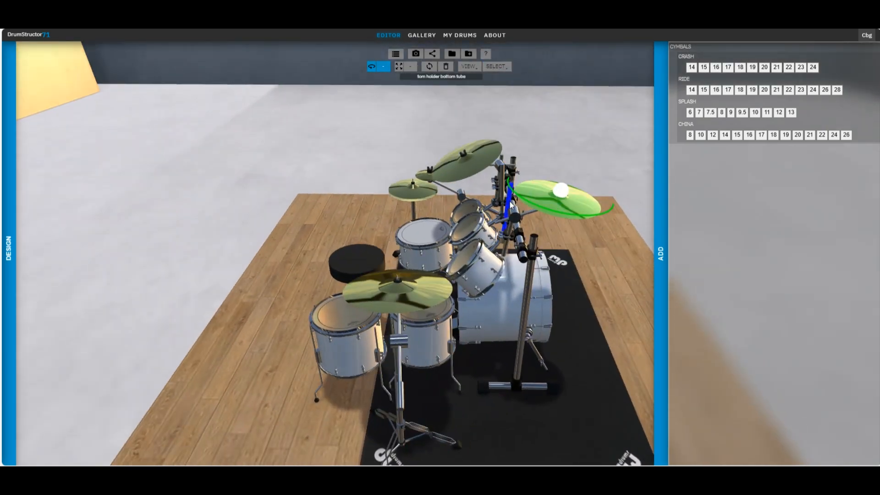
pyautogui.moveTo(581, 143); pyautogui.dragTo(594, 127)
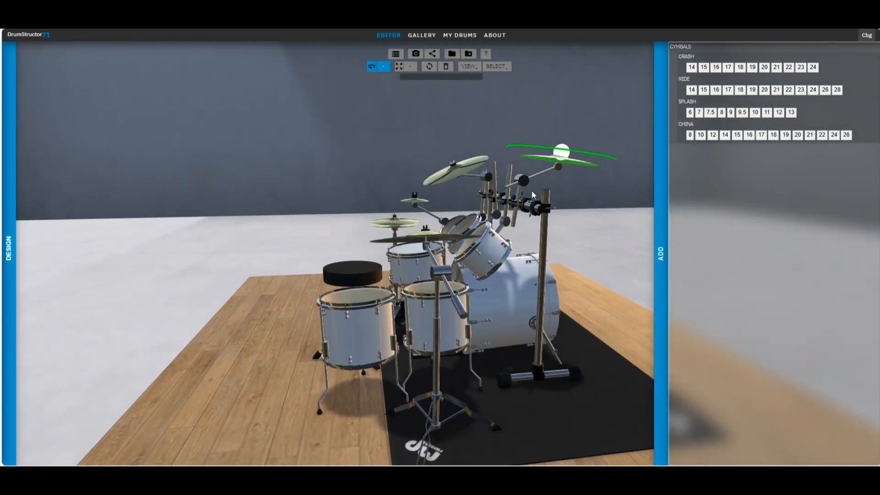
pyautogui.click(510, 209)
pyautogui.moveTo(508, 206); pyautogui.dragTo(587, 213)
pyautogui.moveTo(578, 161); pyautogui.dragTo(547, 165)
# - Rotate the 16-inch crash's rack clamp and tilt its boom so the cymbal angles over the third tom
pyautogui.click(504, 250)
pyautogui.moveTo(555, 129); pyautogui.dragTo(577, 136)
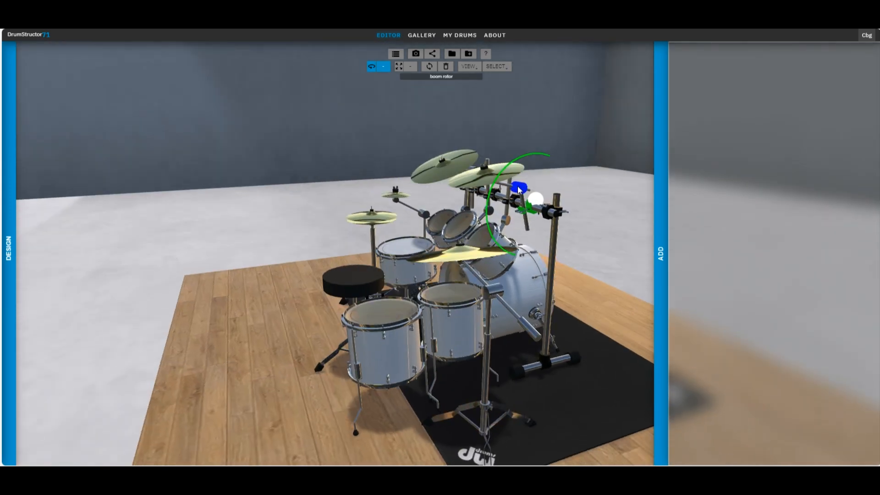
pyautogui.click(521, 188)
pyautogui.moveTo(505, 146); pyautogui.dragTo(477, 155)
pyautogui.click(477, 156)
pyautogui.click(610, 126)
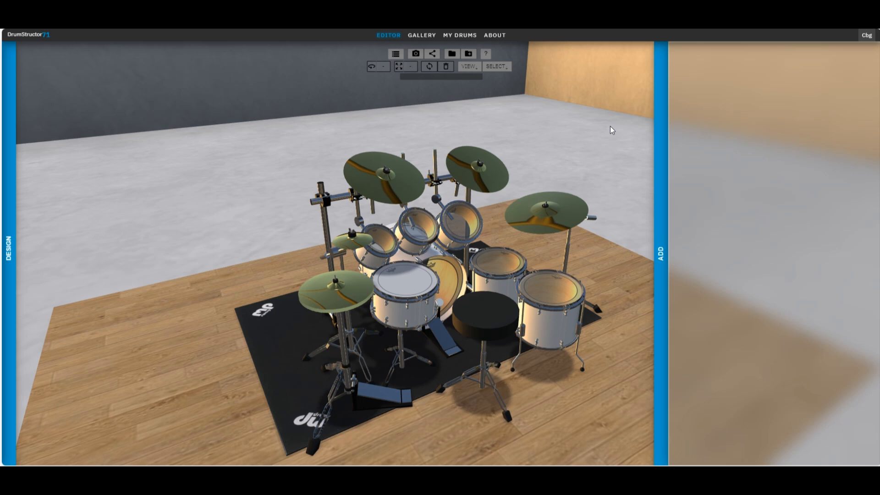
# - Close the parts catalogue and open the kit's design settings
pyautogui.moveTo(618, 118); pyautogui.dragTo(607, 104)
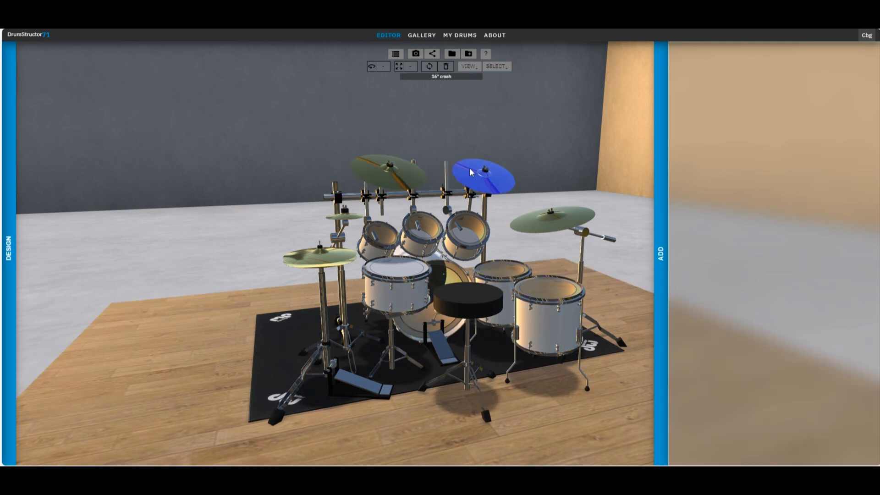
pyautogui.moveTo(559, 163); pyautogui.dragTo(566, 186)
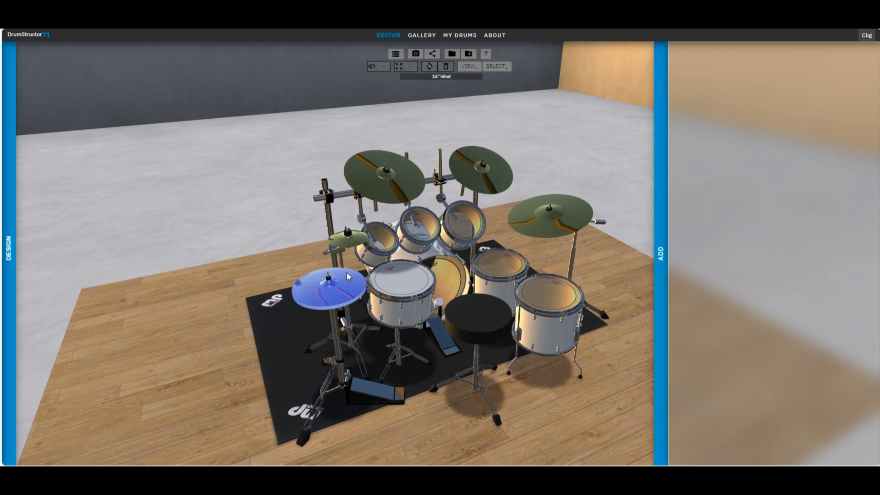
pyautogui.click(664, 209)
pyautogui.click(9, 243)
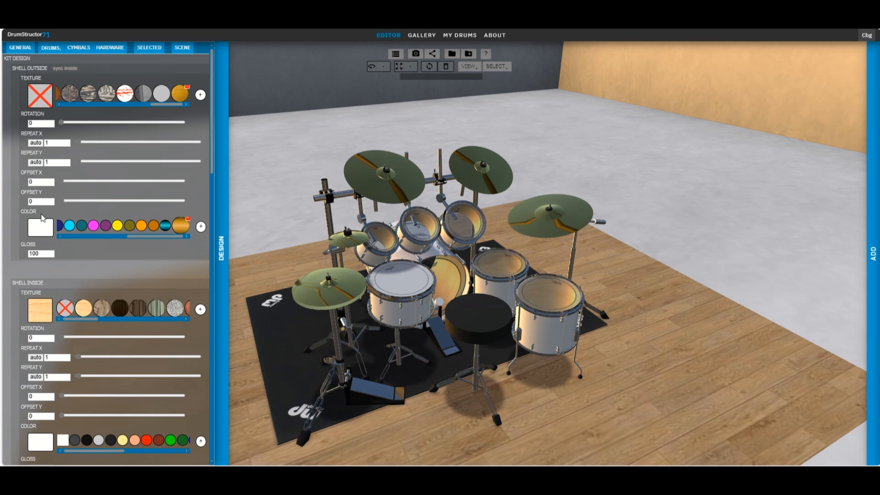
# - Try the light wood, dark striped wood and zebra wood textures on the outside of the drum shells
pyautogui.moveTo(150, 103); pyautogui.dragTo(56, 108)
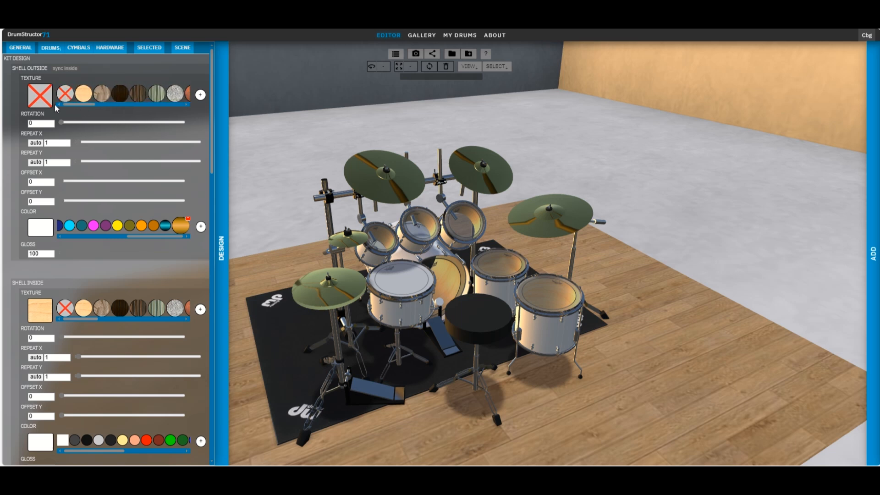
pyautogui.click(84, 94)
pyautogui.moveTo(268, 177); pyautogui.dragTo(276, 128)
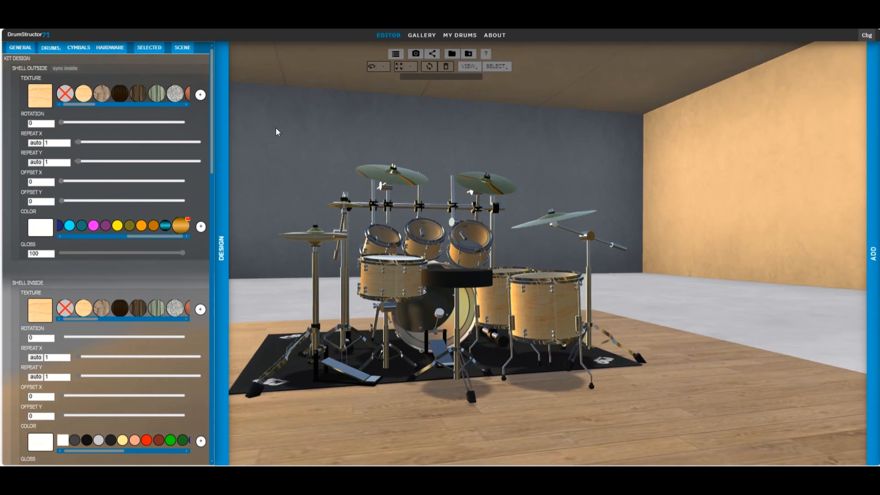
pyautogui.click(135, 94)
pyautogui.moveTo(81, 106); pyautogui.dragTo(97, 109)
pyautogui.click(144, 96)
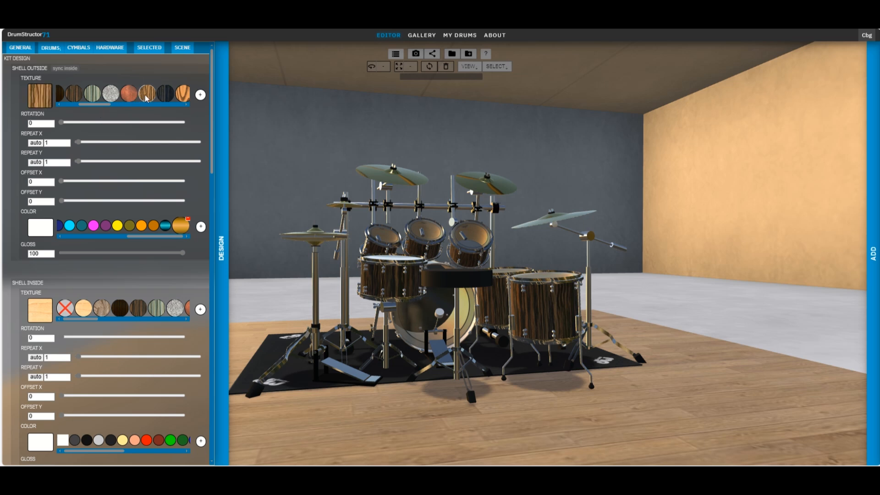
# - Try the black honeycomb and the red-splattered white textures on the outside of the drum shells
pyautogui.moveTo(99, 105); pyautogui.dragTo(120, 106)
pyautogui.click(132, 95)
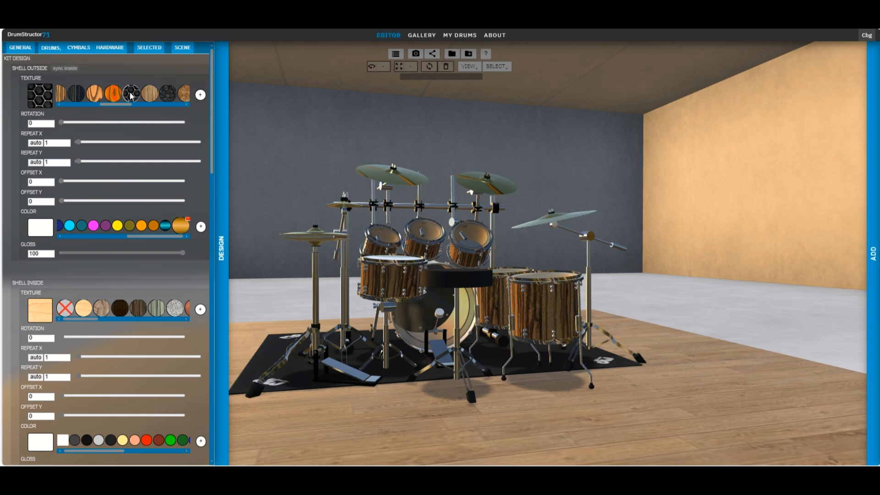
pyautogui.moveTo(106, 104); pyautogui.dragTo(153, 107)
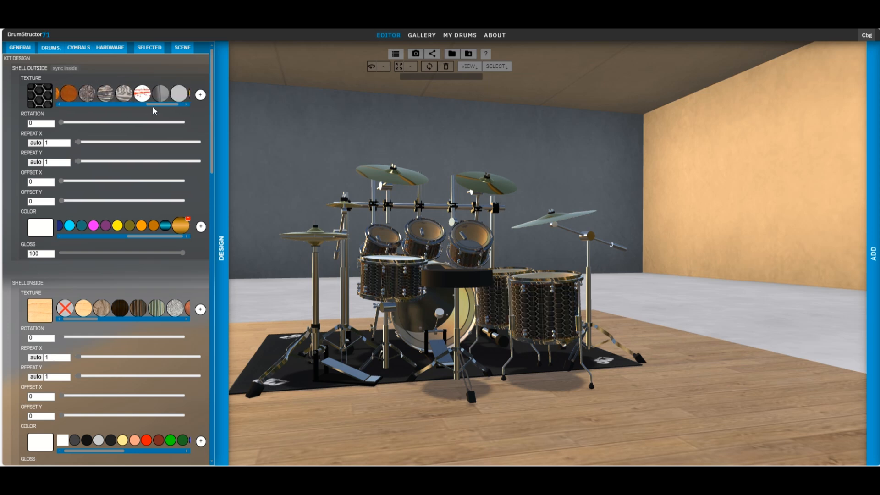
pyautogui.click(146, 95)
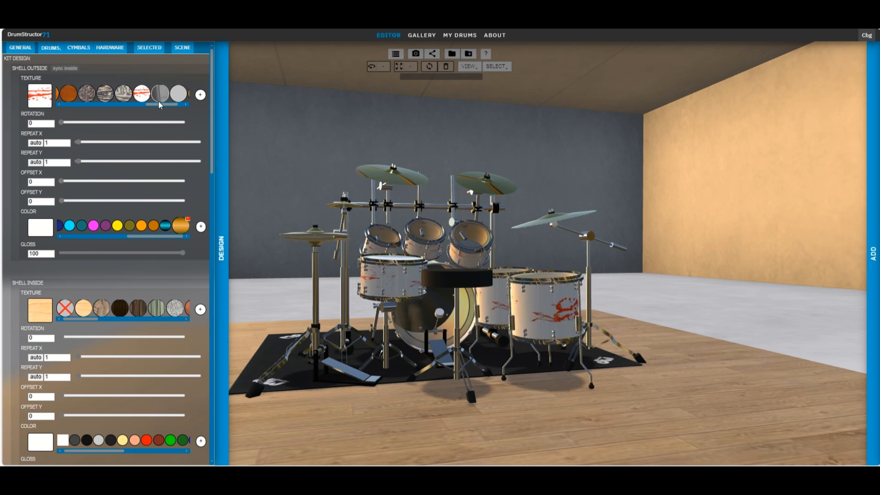
# - Apply the clear, transparent texture to the outside of the drum shells
pyautogui.moveTo(157, 104); pyautogui.dragTo(172, 108)
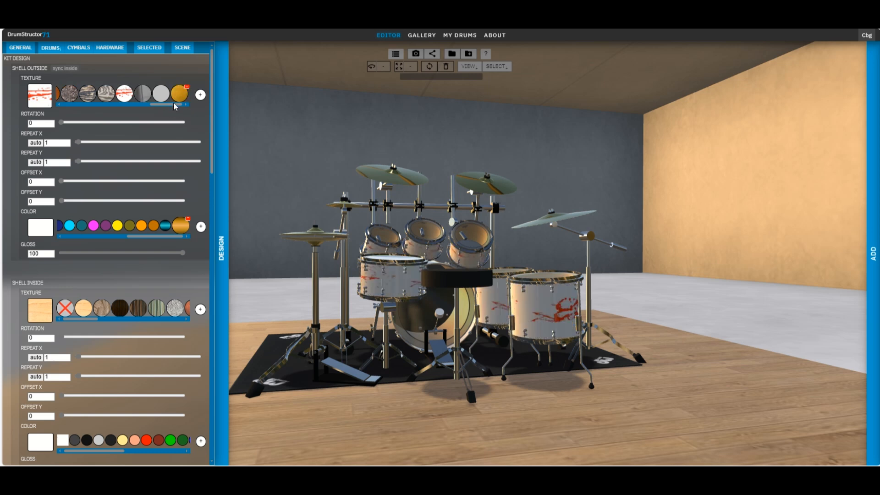
pyautogui.click(161, 99)
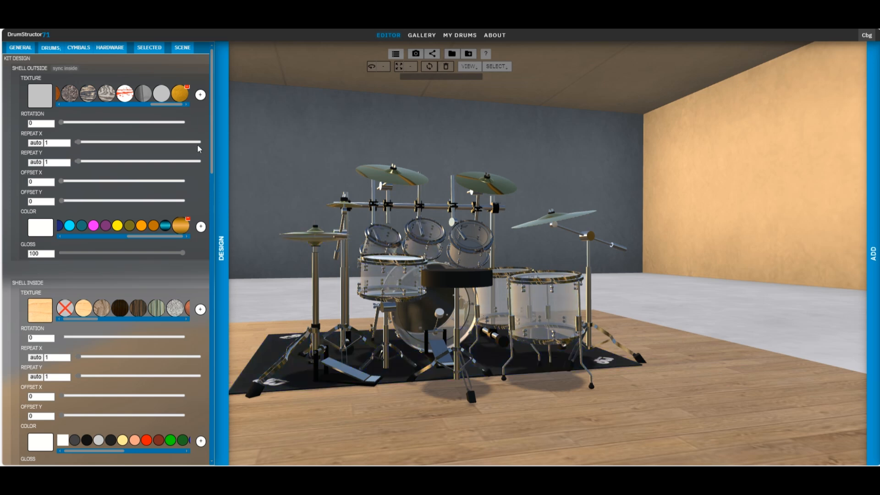
# - Try the dark grey, mottled red and green-striped textures on the outside of the drum shells
pyautogui.click(143, 94)
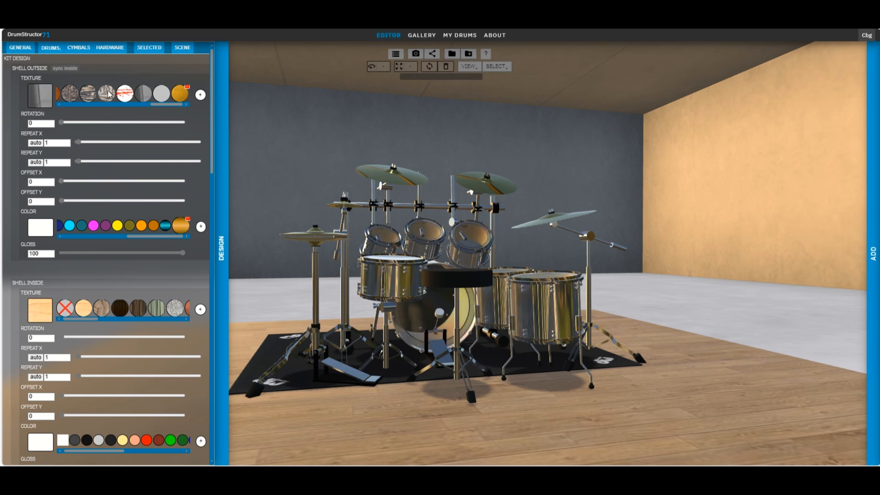
pyautogui.moveTo(160, 105); pyautogui.dragTo(91, 101)
pyautogui.click(138, 95)
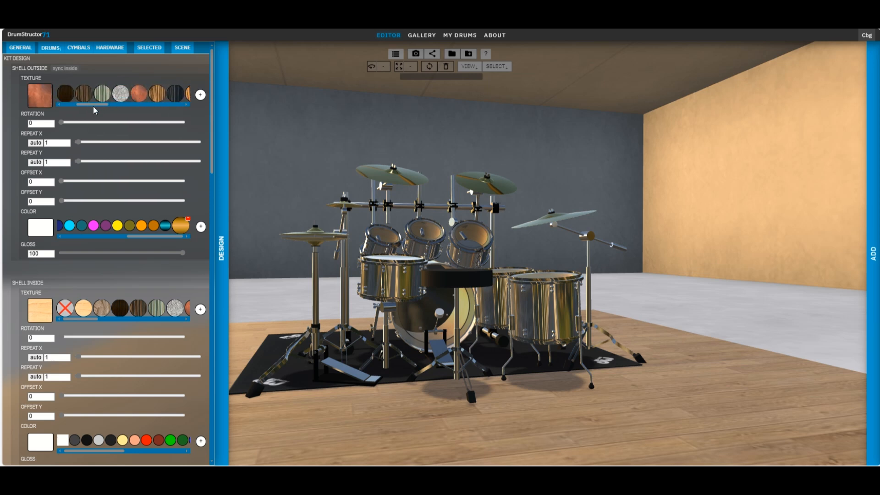
pyautogui.click(102, 94)
pyautogui.moveTo(96, 103); pyautogui.dragTo(168, 106)
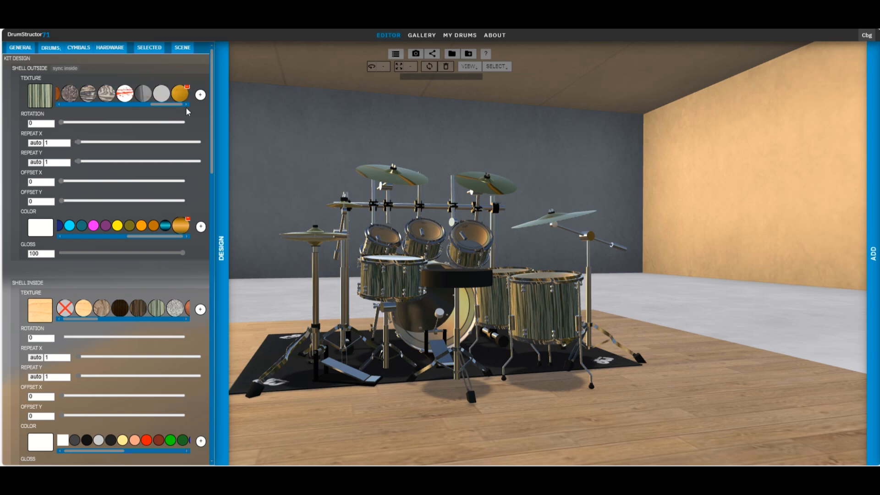
# - Reapply the clear texture to the shell outside and try the gold gradient, teal gradient and dark orange colours on it
pyautogui.click(164, 98)
pyautogui.moveTo(611, 152); pyautogui.dragTo(624, 175)
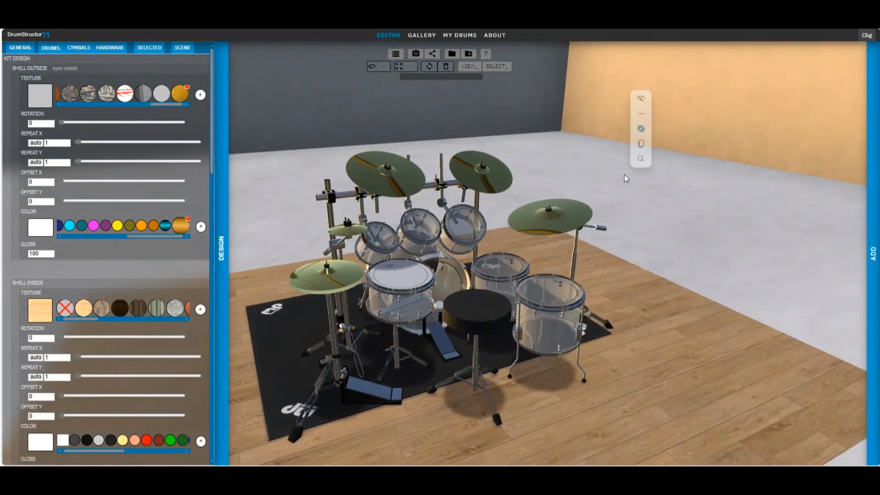
pyautogui.click(180, 225)
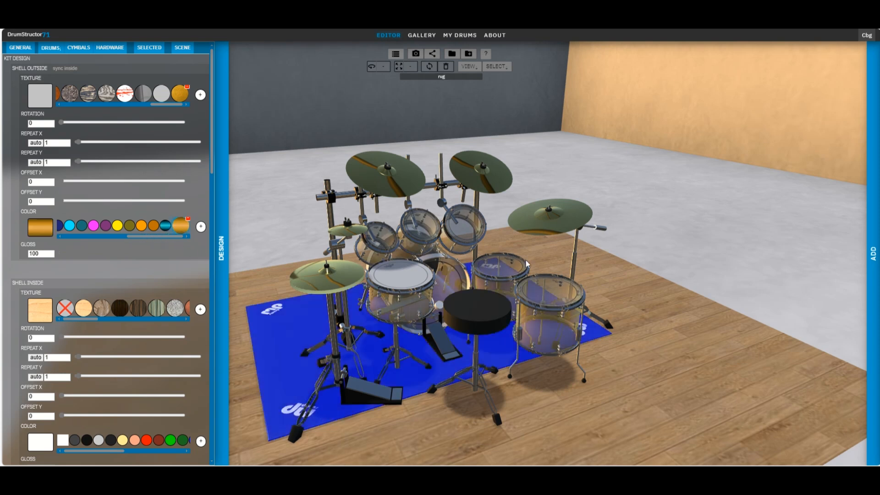
pyautogui.moveTo(623, 252); pyautogui.dragTo(647, 228)
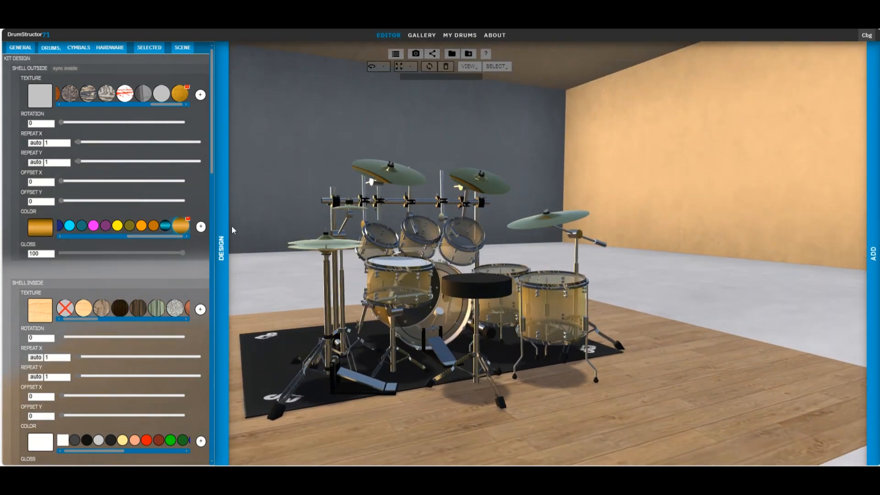
pyautogui.click(166, 226)
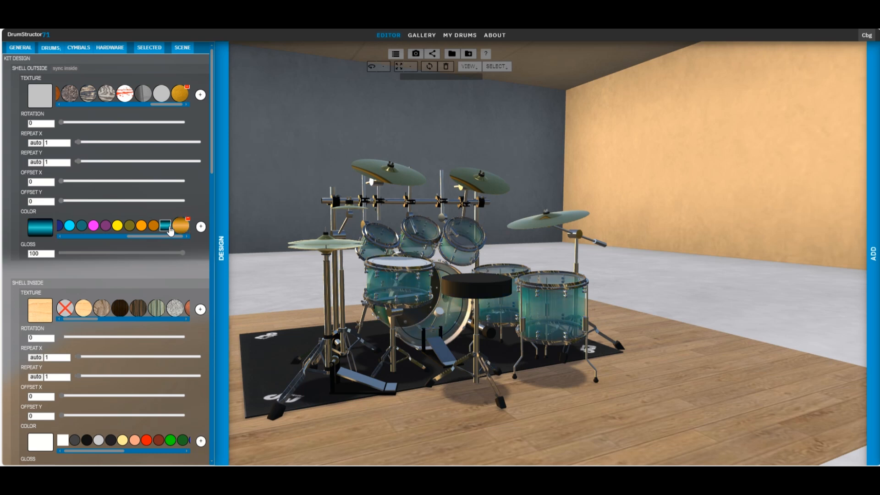
pyautogui.click(153, 227)
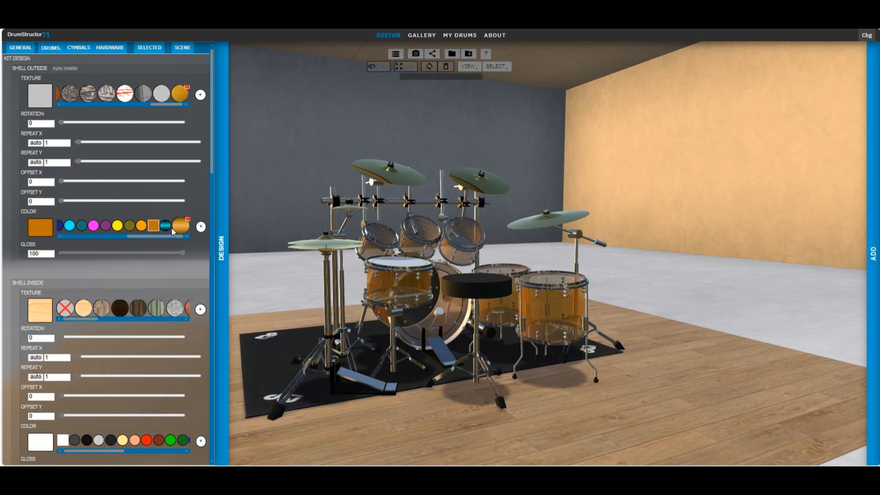
# - Colour the outside of the shells with the teal gradient and apply the dark grey texture
pyautogui.click(165, 225)
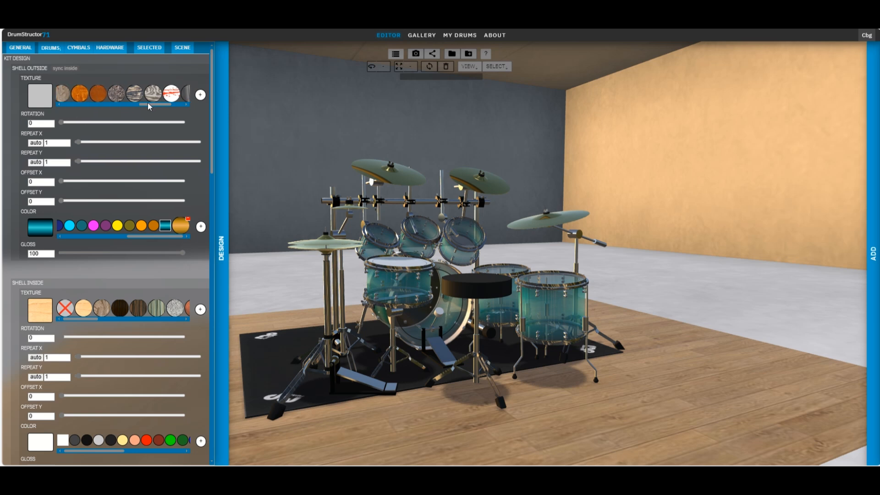
pyautogui.click(144, 94)
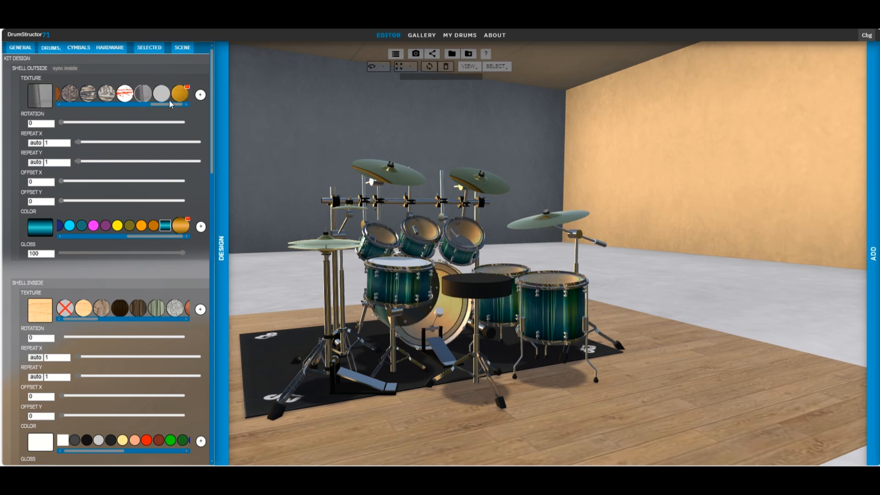
pyautogui.moveTo(726, 196); pyautogui.dragTo(652, 196)
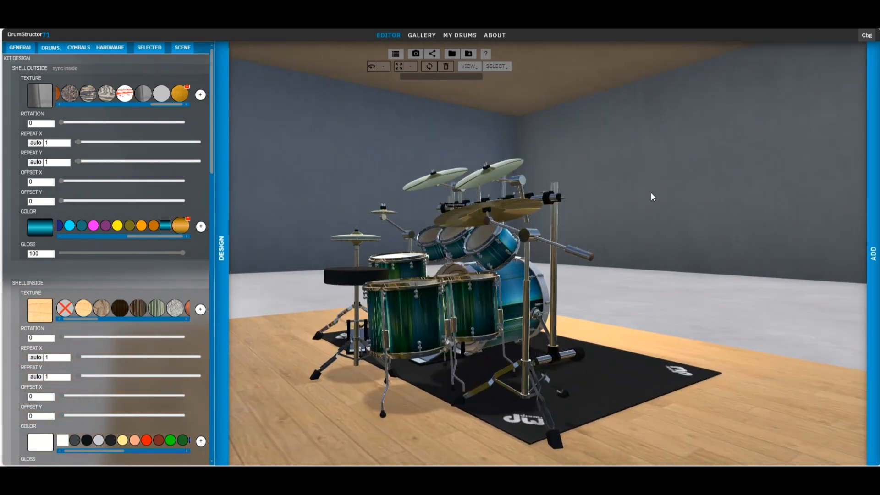
# - Try the gold gradient on the outside of the textured shells and restore the teal gradient
pyautogui.click(178, 227)
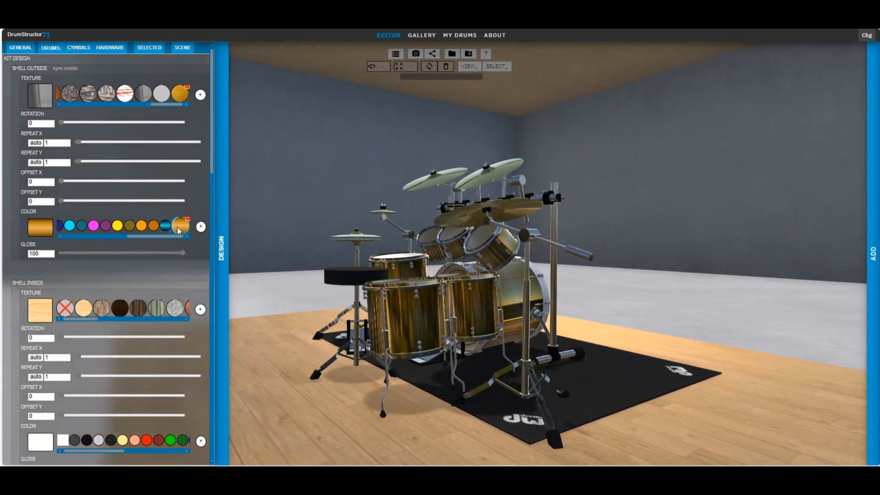
pyautogui.moveTo(677, 254); pyautogui.dragTo(762, 262)
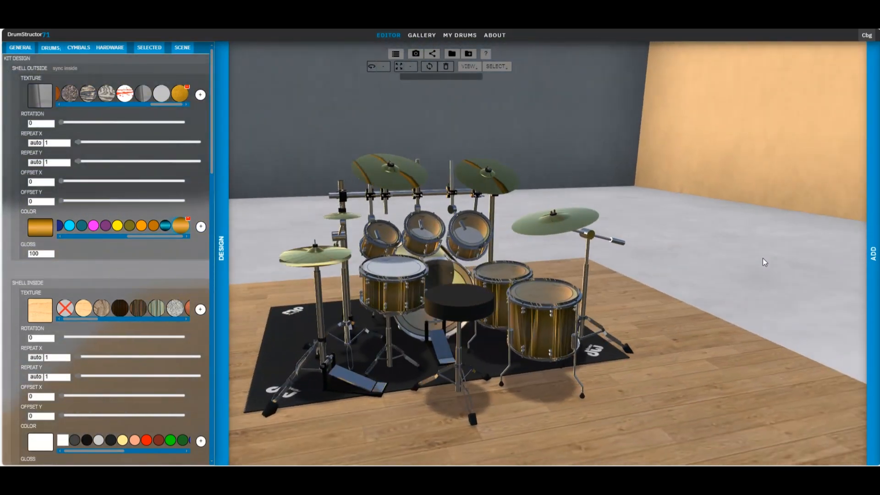
pyautogui.click(169, 229)
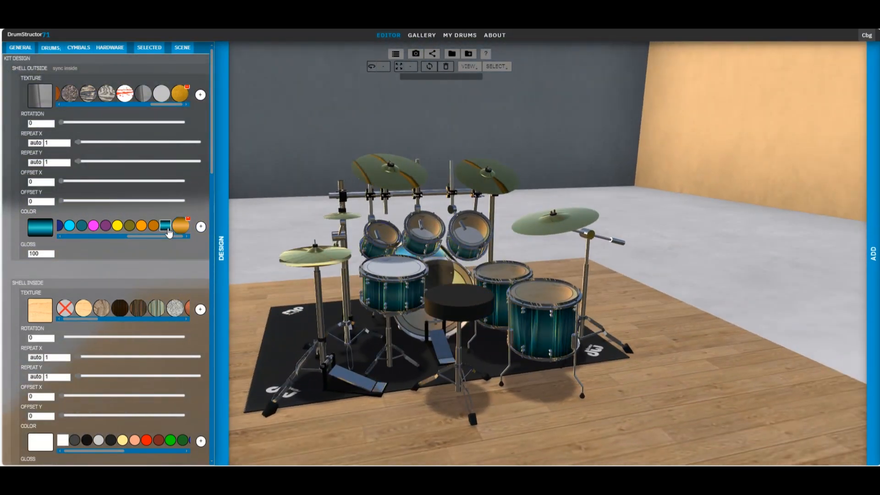
pyautogui.moveTo(630, 139); pyautogui.dragTo(726, 138)
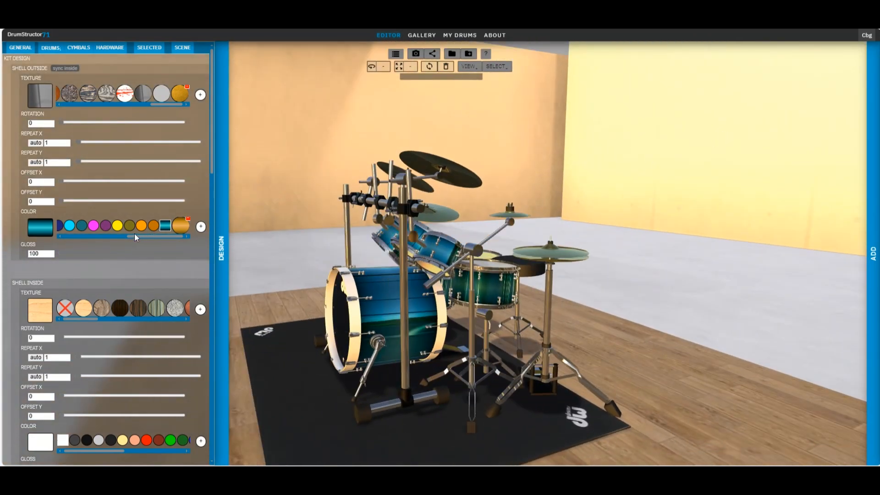
# - Try bright red, bright green and the gold gradient as outside shell colours, and return to the teal gradient
pyautogui.moveTo(139, 236); pyautogui.dragTo(97, 234)
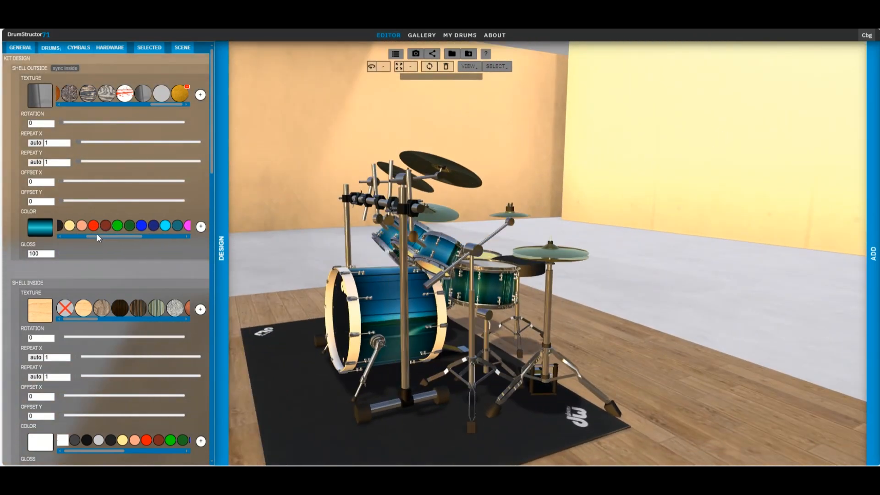
pyautogui.click(94, 227)
pyautogui.click(119, 227)
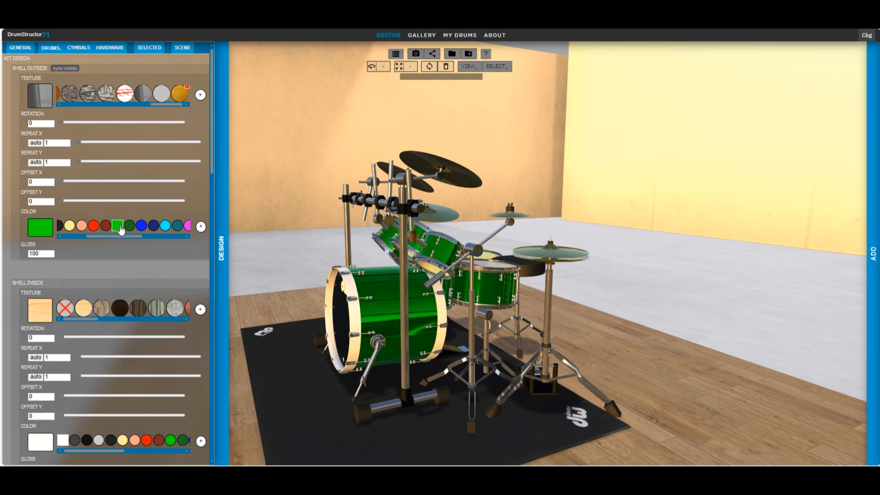
pyautogui.moveTo(107, 235); pyautogui.dragTo(164, 243)
pyautogui.click(166, 226)
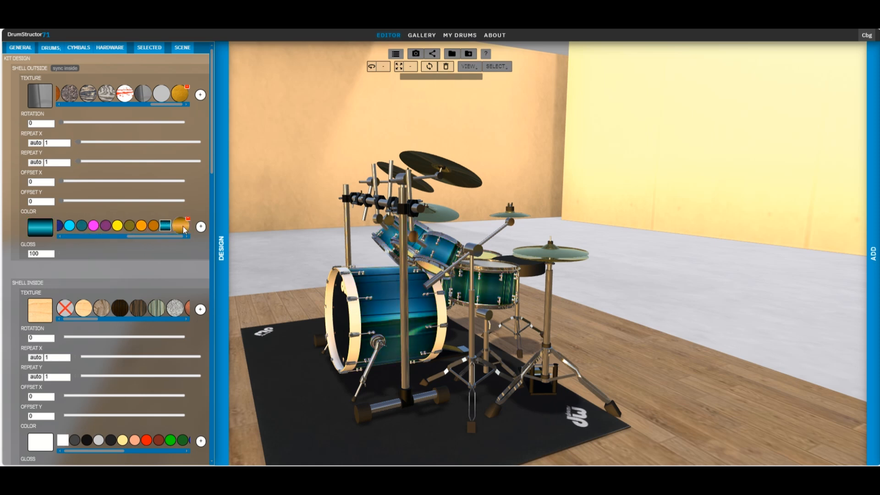
pyautogui.click(182, 225)
pyautogui.click(166, 229)
pyautogui.moveTo(573, 206); pyautogui.dragTo(493, 203)
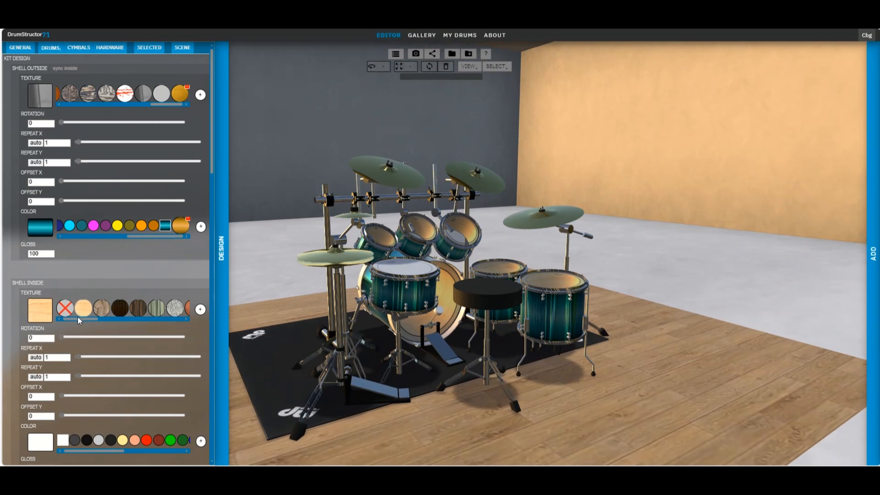
# - Try a very low gloss on the outside of the shells and set the gloss back to 100
pyautogui.doubleClick(52, 256)
pyautogui.moveTo(53, 257); pyautogui.dragTo(52, 256)
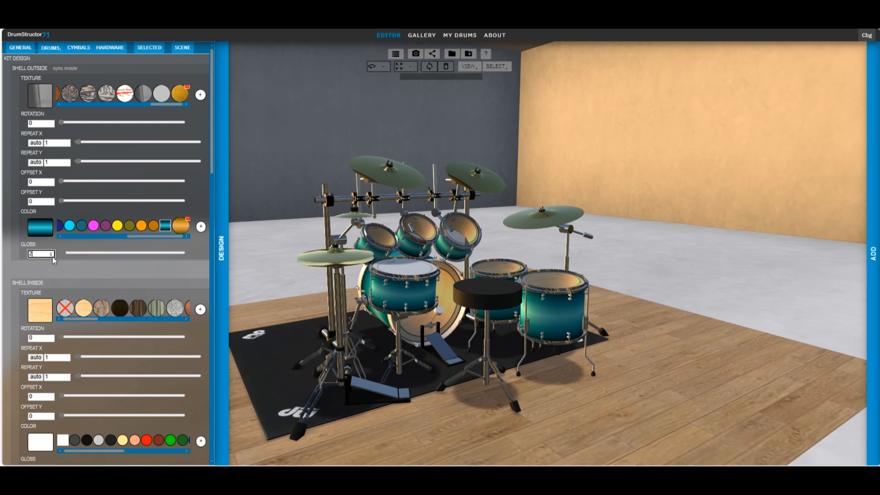
pyautogui.moveTo(688, 199); pyautogui.dragTo(673, 173)
pyautogui.moveTo(64, 253); pyautogui.dragTo(324, 256)
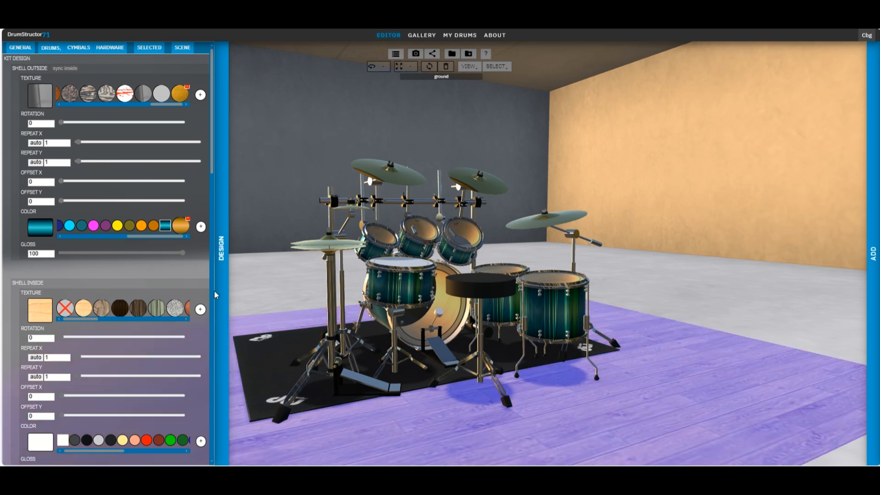
# - Try the teal gradient as the inside shell colour and set it back to white
pyautogui.moveTo(213, 172); pyautogui.dragTo(213, 202)
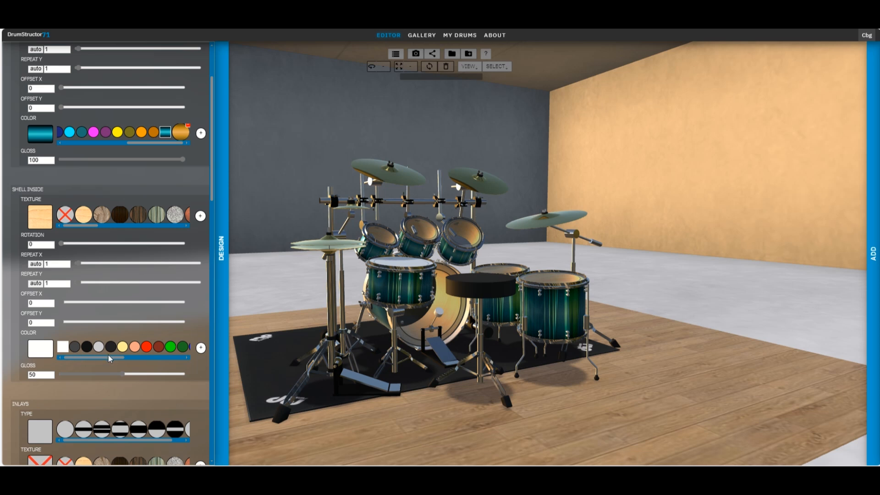
pyautogui.moveTo(112, 361); pyautogui.dragTo(177, 366)
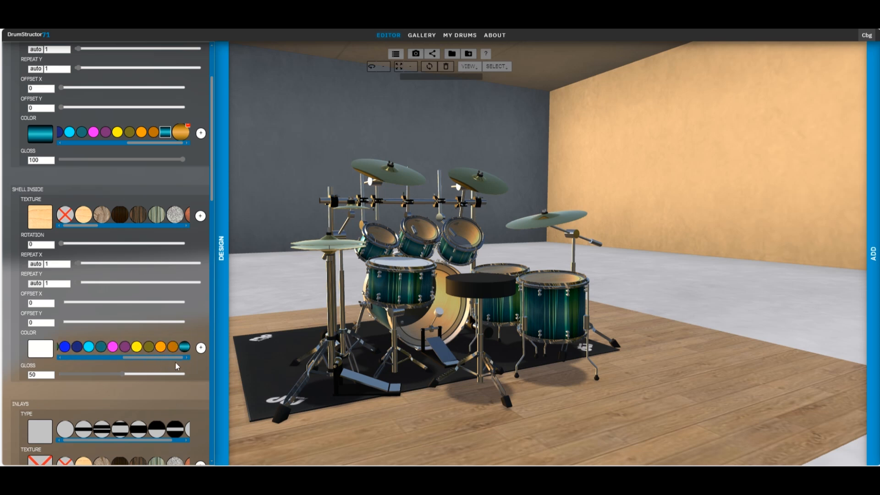
pyautogui.click(184, 347)
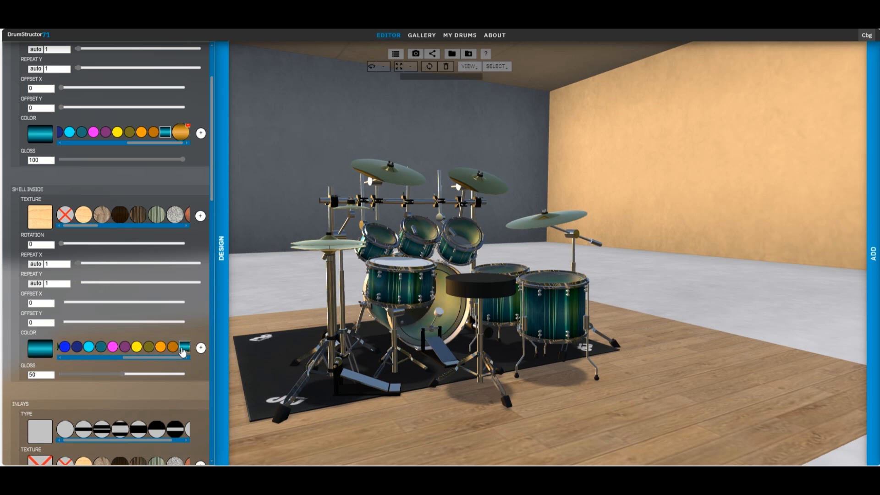
pyautogui.moveTo(161, 360); pyautogui.dragTo(102, 361)
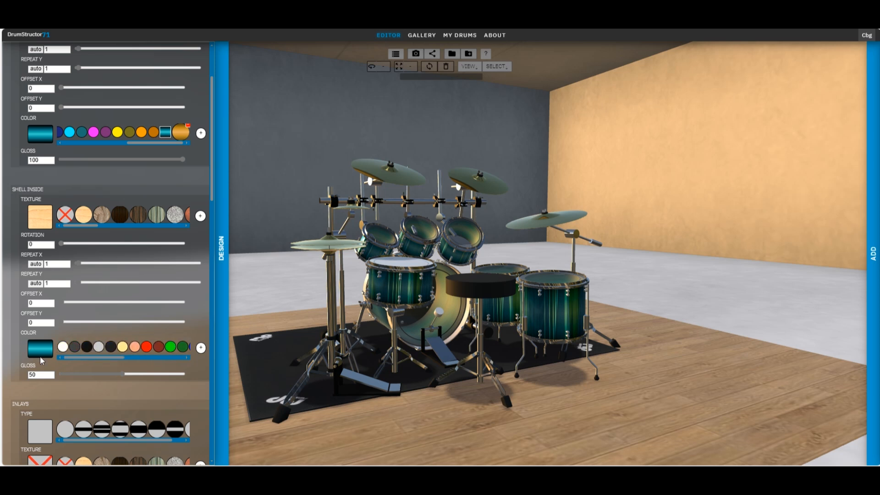
pyautogui.click(63, 347)
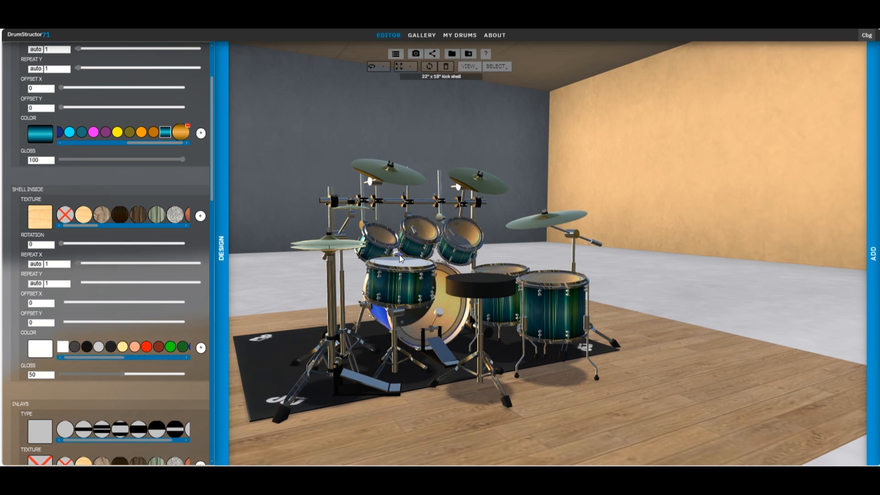
# - Try the Tube100, Tube126, DW, Gretsch and Varus lug types on the drums
pyautogui.moveTo(213, 202); pyautogui.dragTo(206, 319)
pyautogui.moveTo(259, 237); pyautogui.dragTo(325, 205)
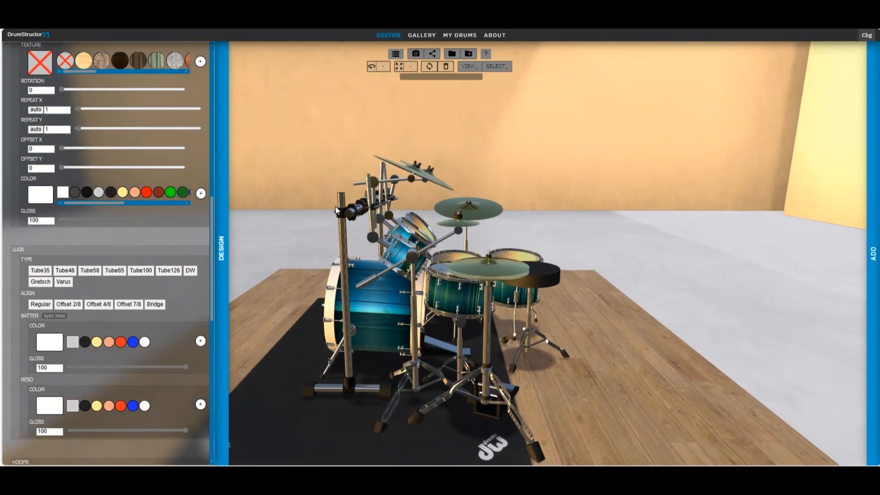
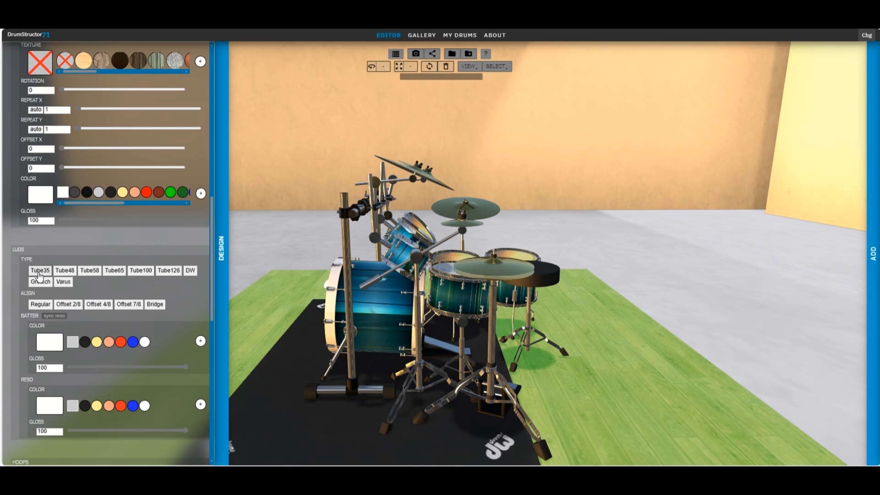
pyautogui.moveTo(243, 211); pyautogui.dragTo(304, 205)
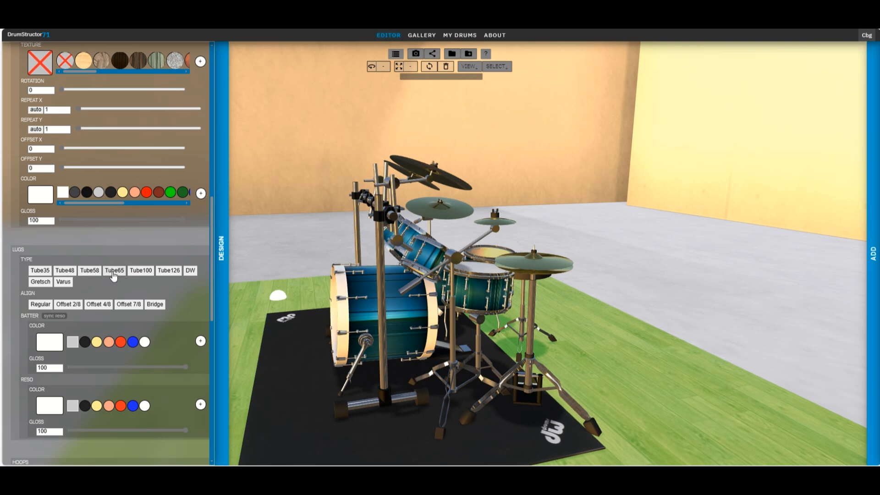
pyautogui.click(139, 275)
pyautogui.click(164, 275)
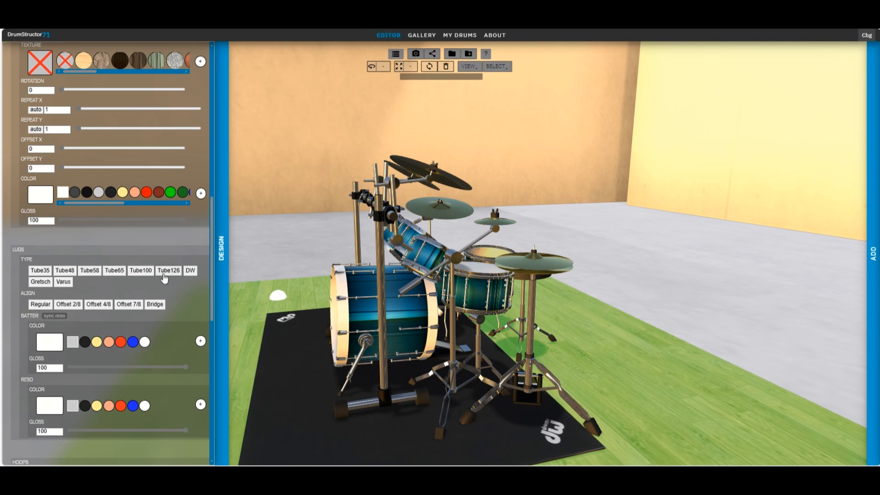
pyautogui.click(191, 272)
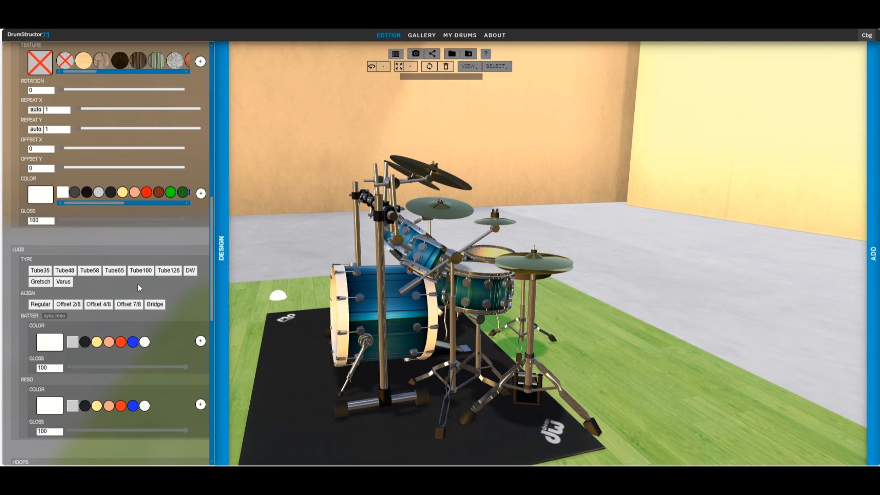
pyautogui.click(40, 281)
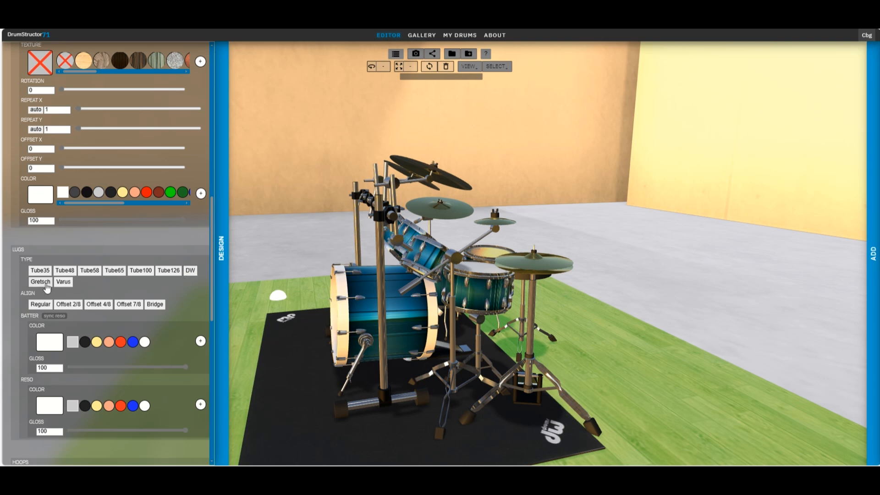
pyautogui.click(64, 281)
# - Compare the Tube35 and Gretsch lugs on the drums, and set the lug type to DW
pyautogui.click(45, 271)
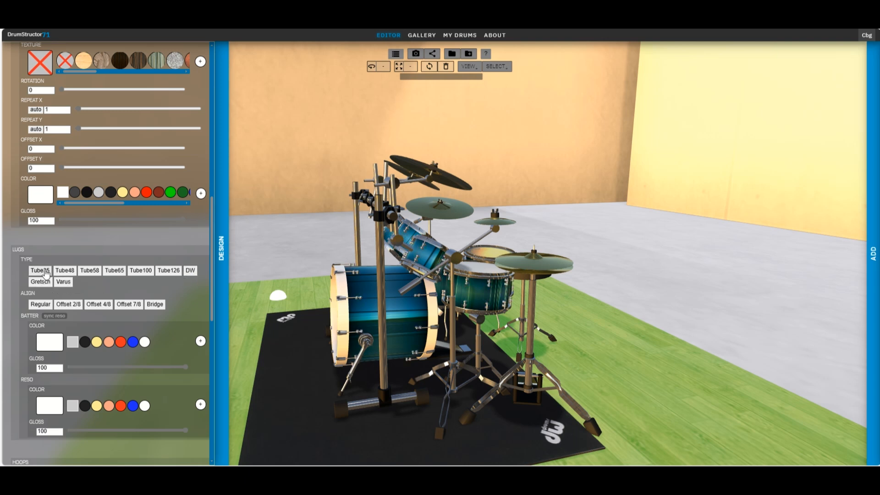
pyautogui.click(41, 282)
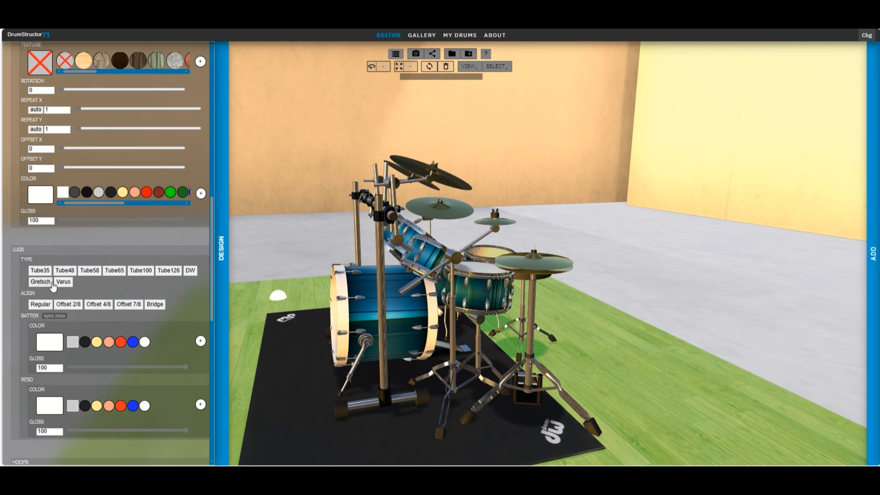
pyautogui.click(191, 271)
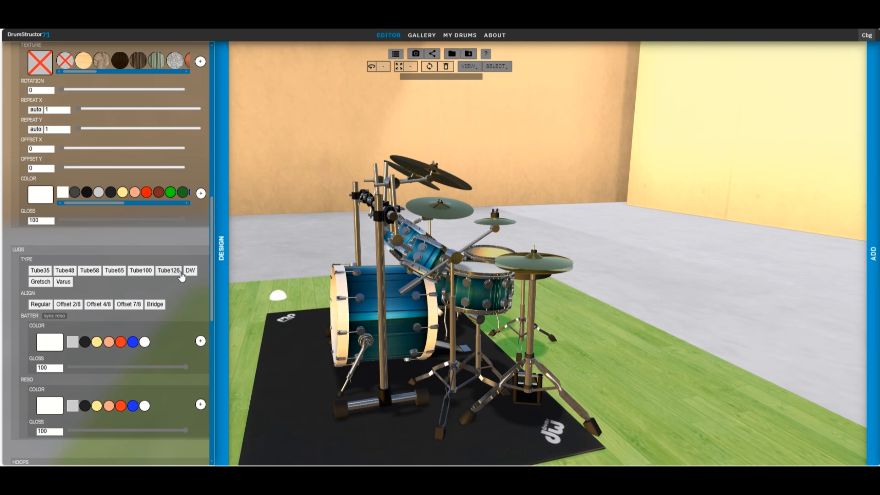
# - Try the Varus lug type on the drums and set the lugs to Gretsch
pyautogui.click(66, 285)
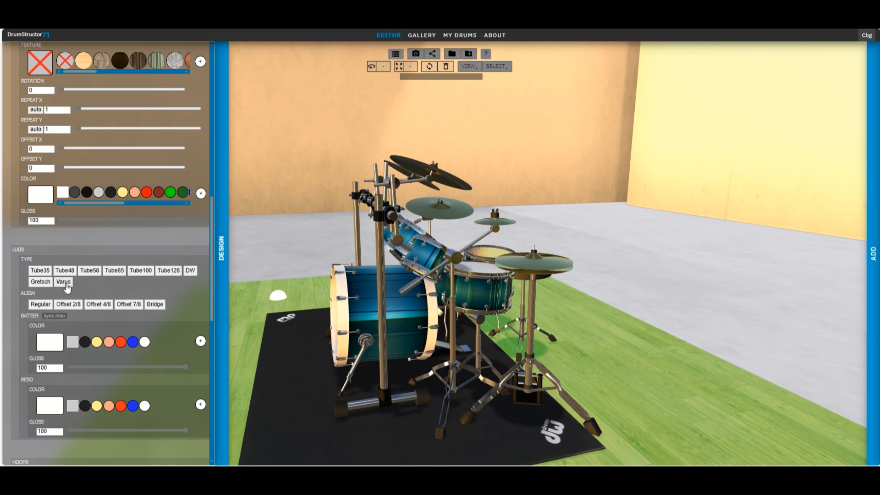
pyautogui.click(46, 282)
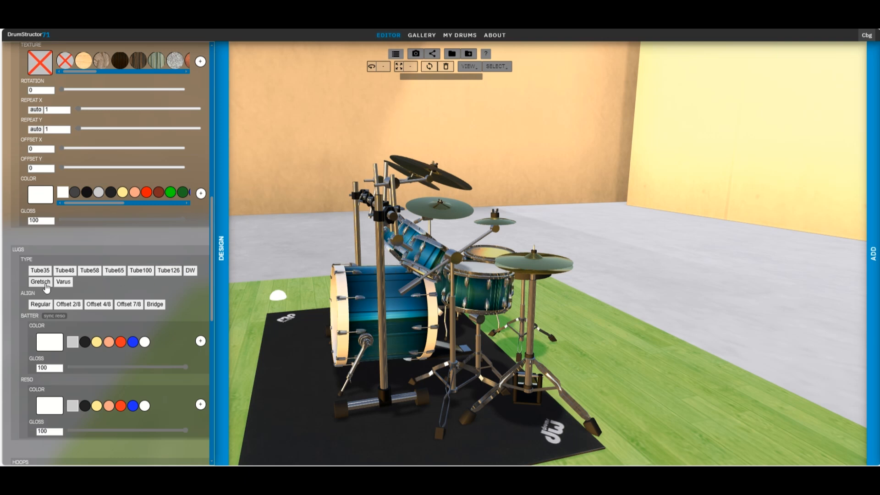
pyautogui.moveTo(281, 255); pyautogui.dragTo(268, 238)
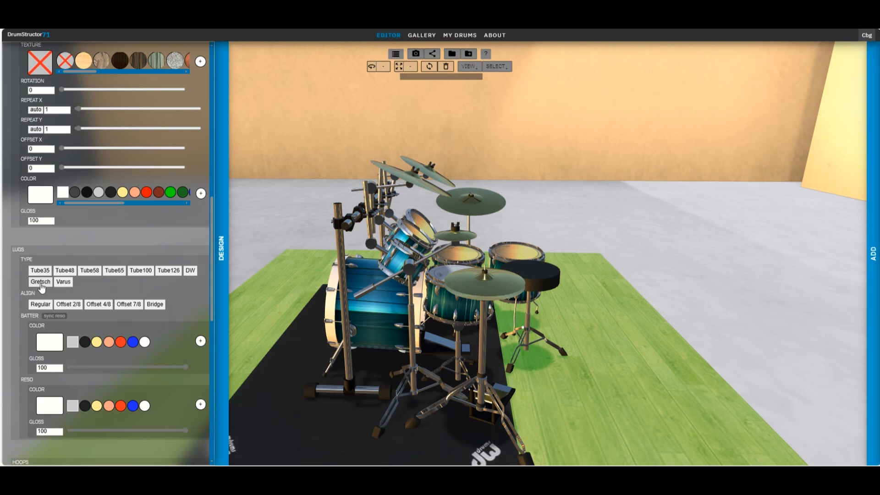
# - Try the Offset 2/8, Offset 4/8, Offset 7/8 and Bridge lug alignments and set the alignment back to Regular
pyautogui.click(63, 307)
pyautogui.click(96, 307)
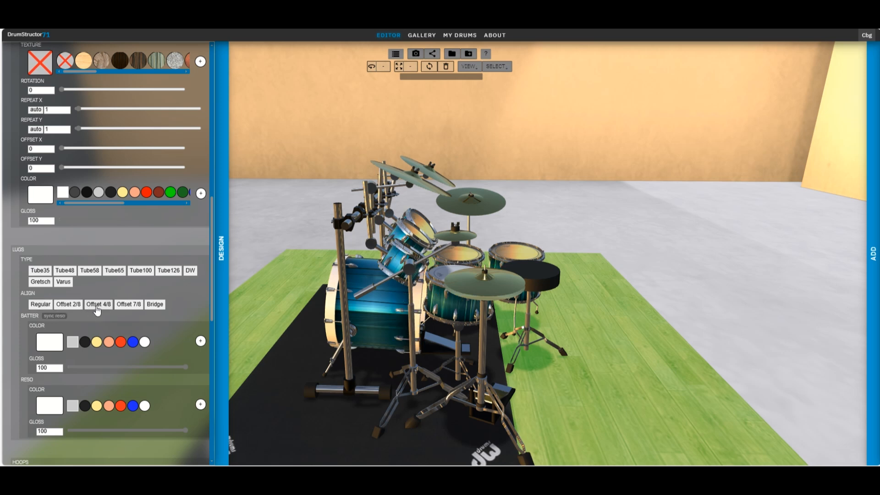
pyautogui.click(129, 307)
pyautogui.click(150, 307)
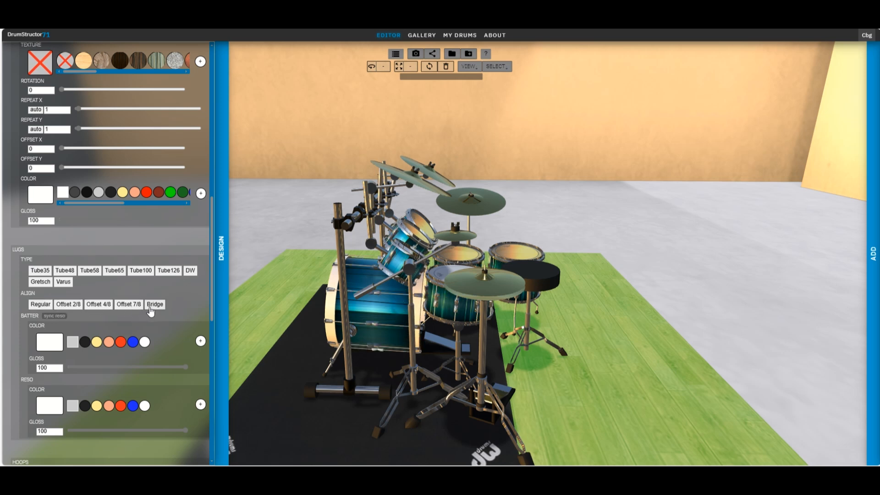
pyautogui.click(45, 305)
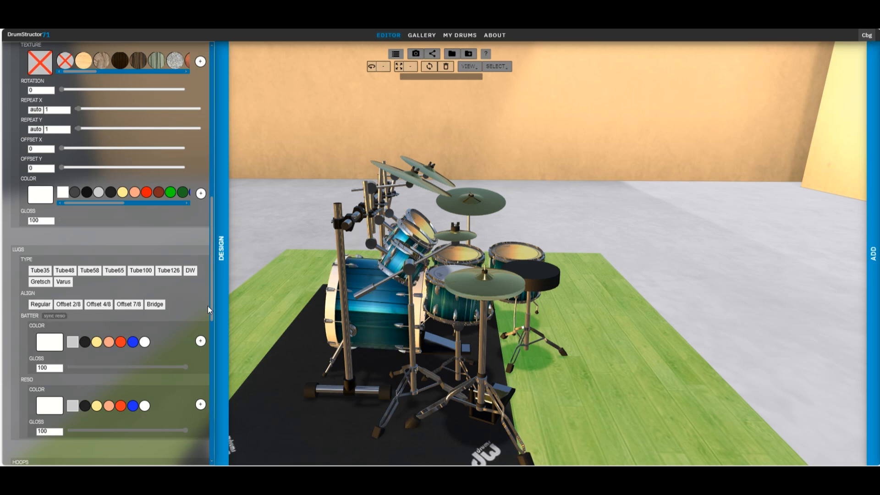
# - Try white, blue, red, copper, gold and black on the batter lugs and gold on the reso lugs, returning both to silver
pyautogui.moveTo(211, 311); pyautogui.dragTo(208, 330)
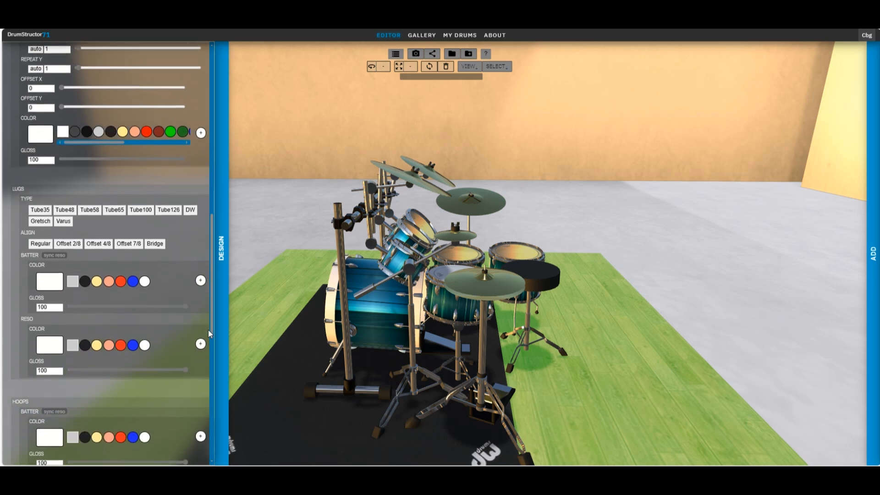
pyautogui.moveTo(264, 246); pyautogui.dragTo(293, 247)
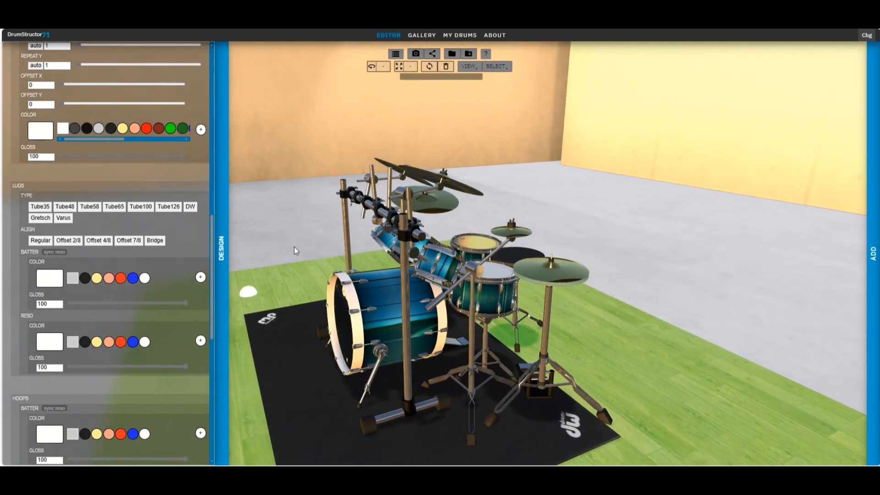
pyautogui.click(144, 281)
pyautogui.click(133, 281)
pyautogui.click(116, 279)
pyautogui.click(109, 280)
pyautogui.click(97, 279)
pyautogui.click(84, 279)
pyautogui.click(97, 280)
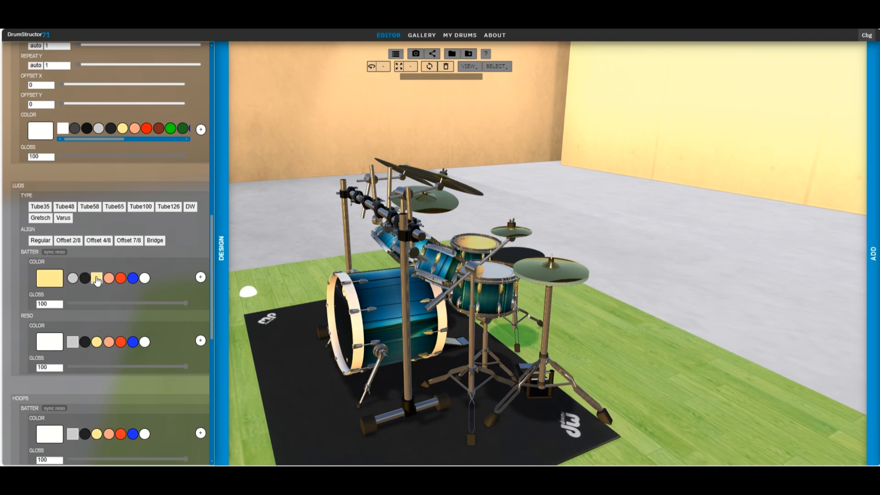
pyautogui.click(72, 279)
pyautogui.click(97, 345)
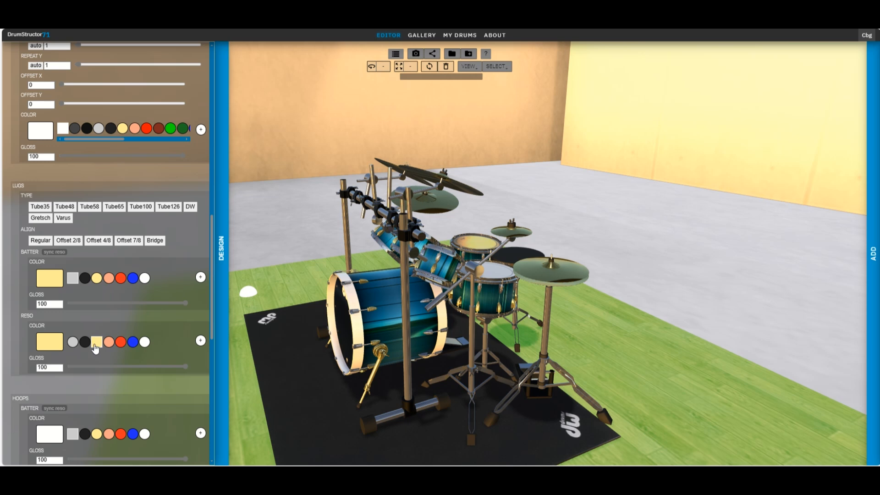
pyautogui.click(72, 347)
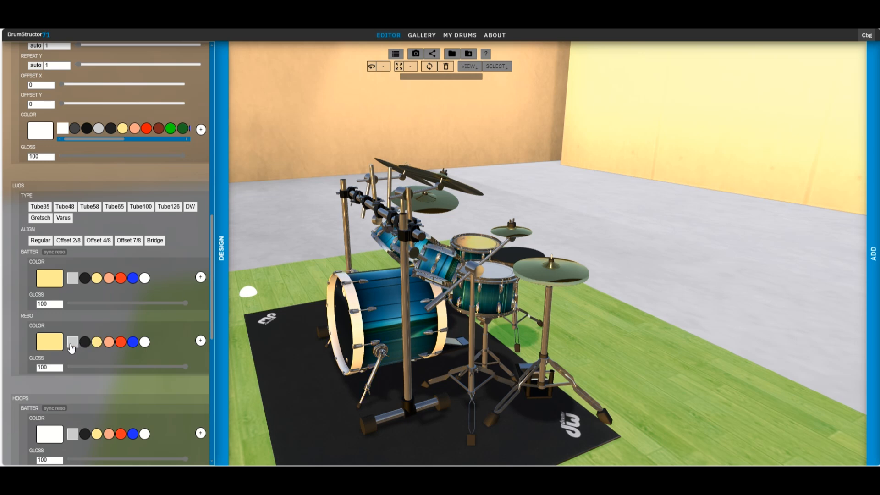
# - Try gold and copper as the batter hoop colour and set the batter hoops back to silver
pyautogui.moveTo(209, 295); pyautogui.dragTo(207, 337)
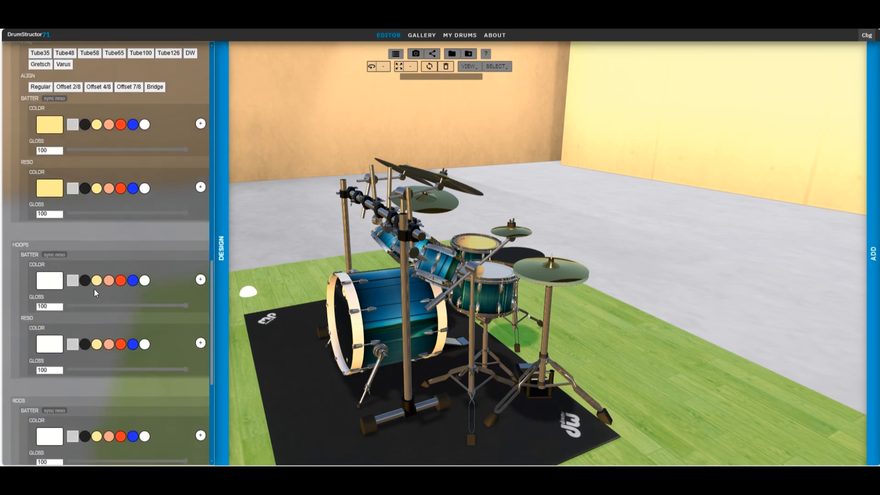
pyautogui.click(96, 281)
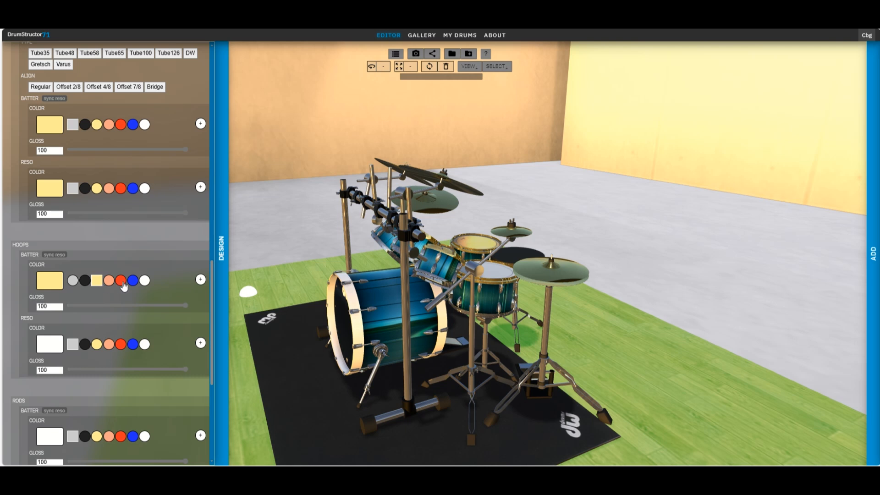
pyautogui.click(113, 282)
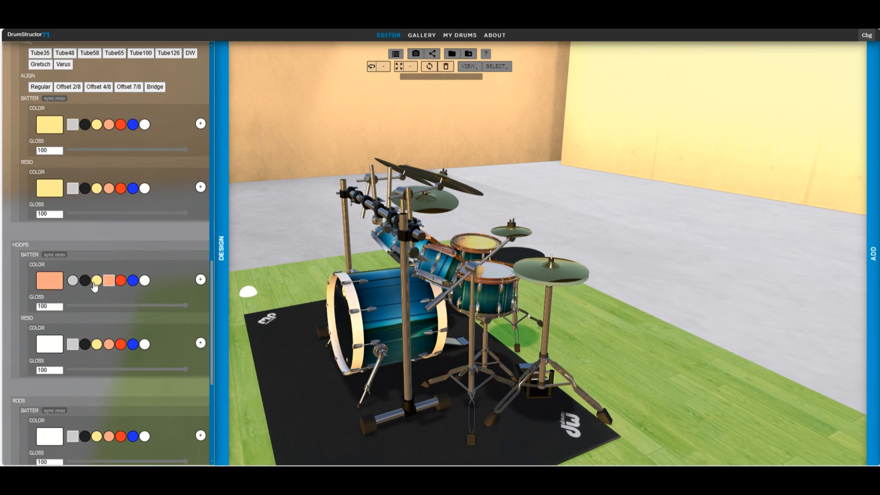
pyautogui.click(95, 282)
pyautogui.moveTo(576, 207)
pyautogui.mouseDown()
pyautogui.moveTo(540, 218)
pyautogui.moveTo(568, 199)
pyautogui.moveTo(608, 206)
pyautogui.moveTo(584, 216)
pyautogui.mouseUp()
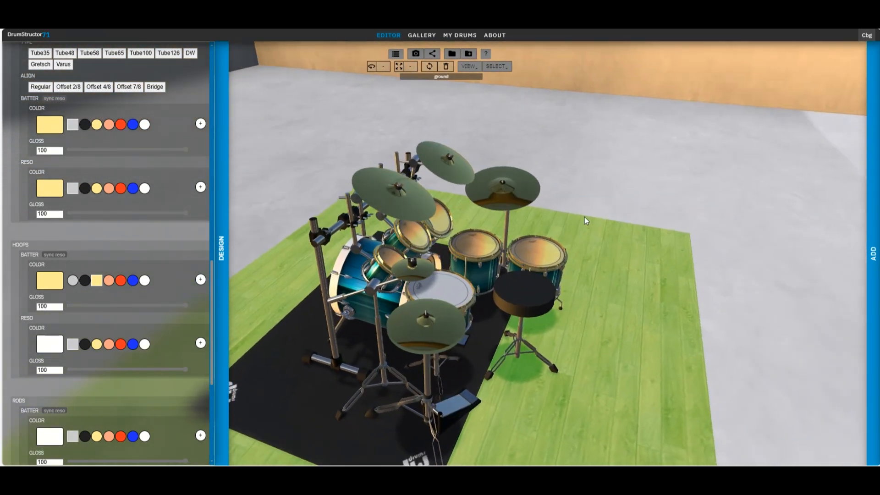
pyautogui.click(74, 282)
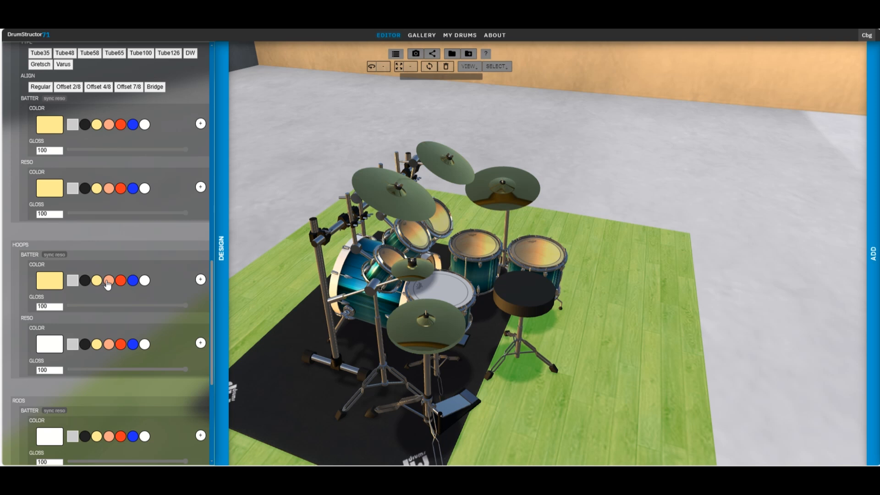
# - Compare blue, red and copper on the batter hoops, and set both the batter and reso hoops to gold
pyautogui.click(133, 281)
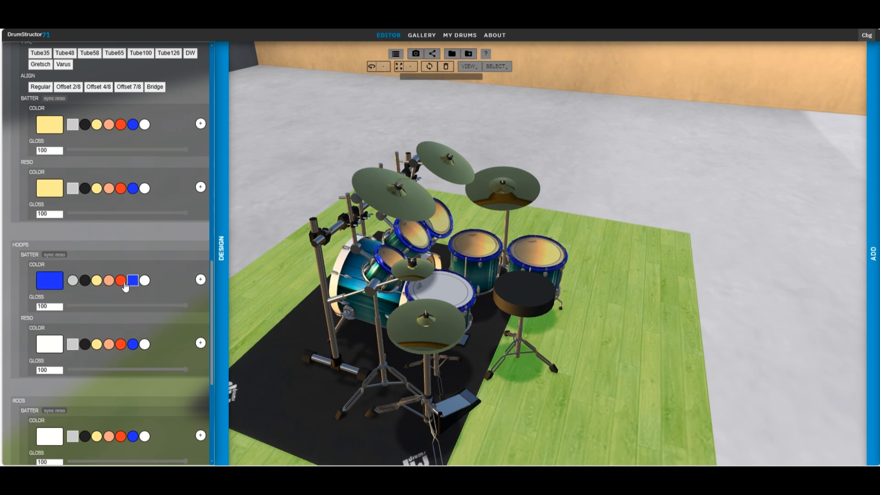
pyautogui.click(122, 281)
pyautogui.click(109, 281)
pyautogui.click(98, 281)
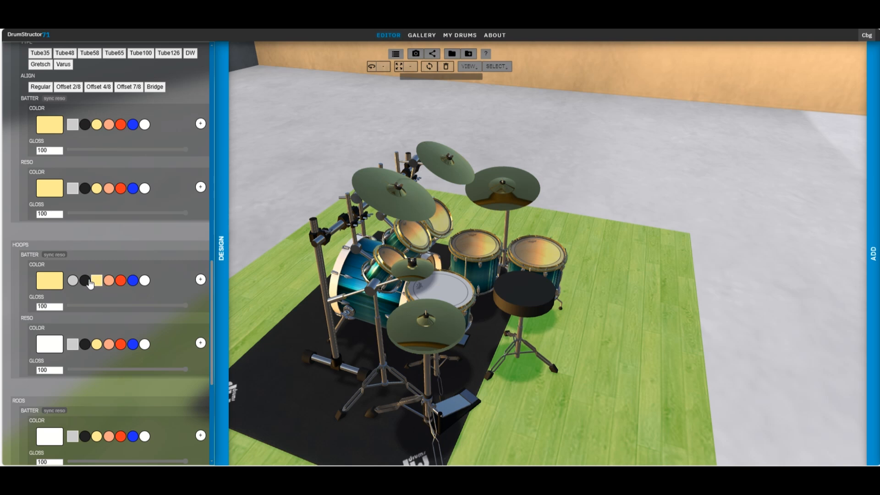
pyautogui.moveTo(495, 302); pyautogui.dragTo(652, 277)
pyautogui.click(97, 344)
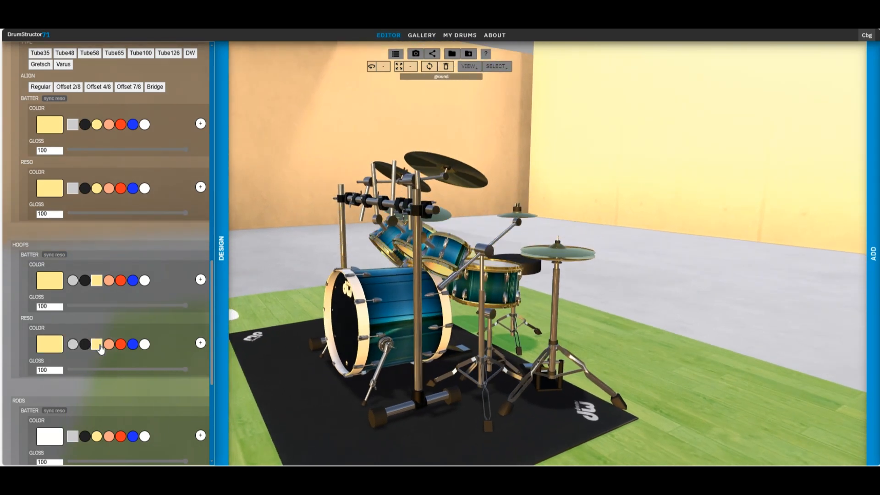
pyautogui.moveTo(648, 315); pyautogui.dragTo(504, 311)
pyautogui.moveTo(277, 274); pyautogui.dragTo(491, 267)
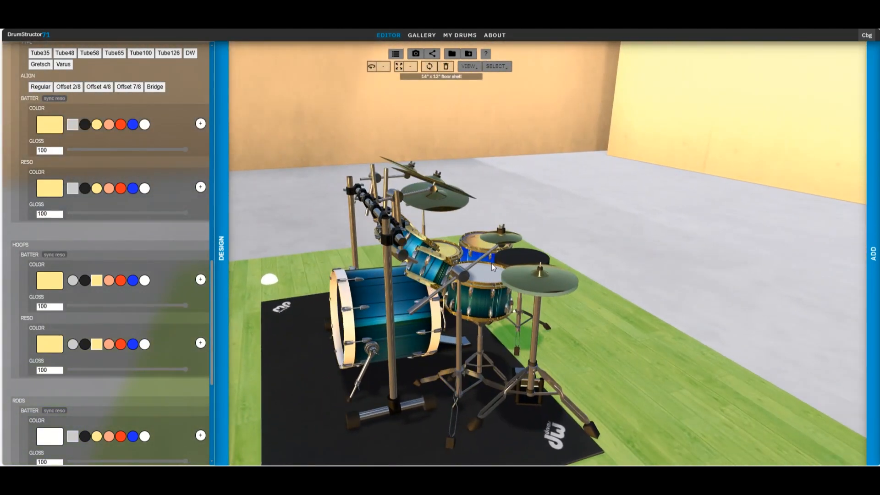
# - Try gold, copper, red and blue on the batter tension rods and inspect them up close in red
pyautogui.moveTo(212, 372); pyautogui.dragTo(212, 415)
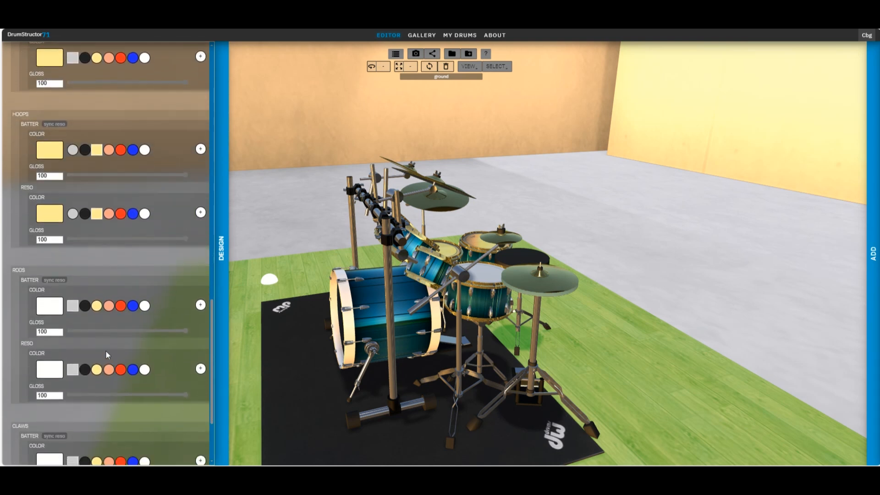
pyautogui.click(97, 306)
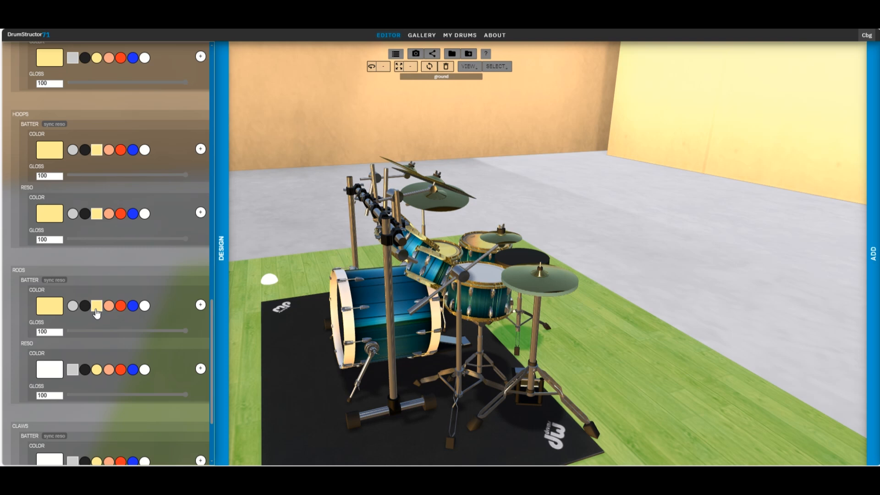
pyautogui.click(108, 307)
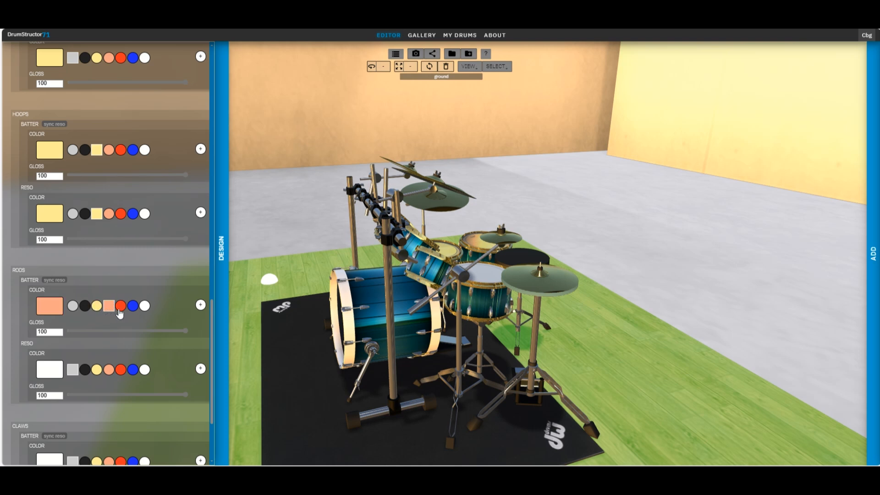
pyautogui.click(120, 307)
pyautogui.click(133, 308)
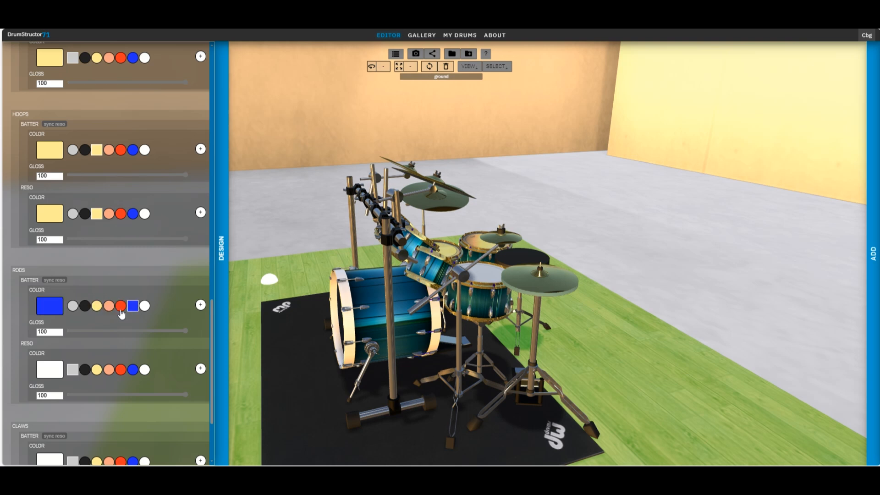
pyautogui.click(121, 309)
pyautogui.moveTo(624, 290); pyautogui.dragTo(596, 292)
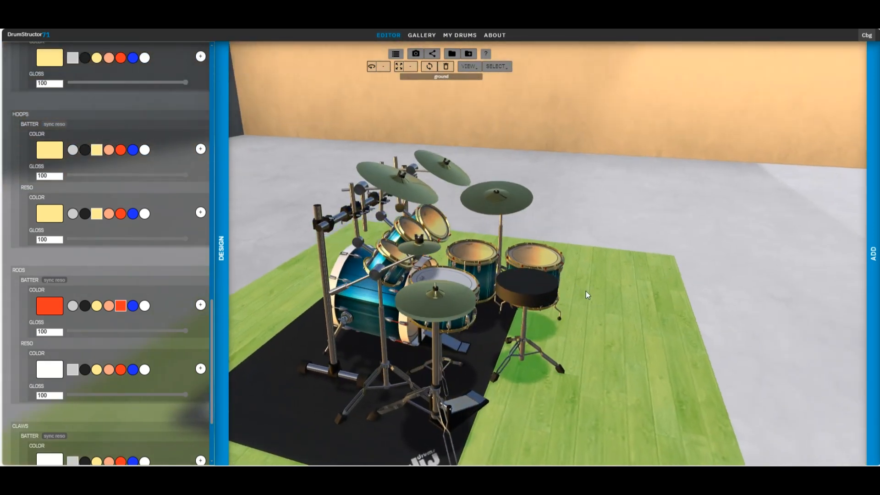
pyautogui.scroll(5, 586, 290)
pyautogui.scroll(5, 620, 301)
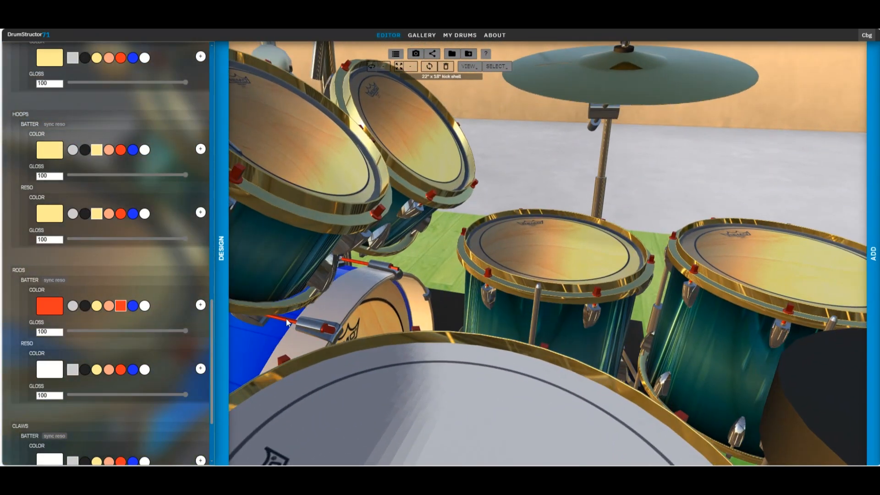
# - Compare black and silver with gold on the batter rods, and set both the batter and reso rods to gold
pyautogui.click(96, 306)
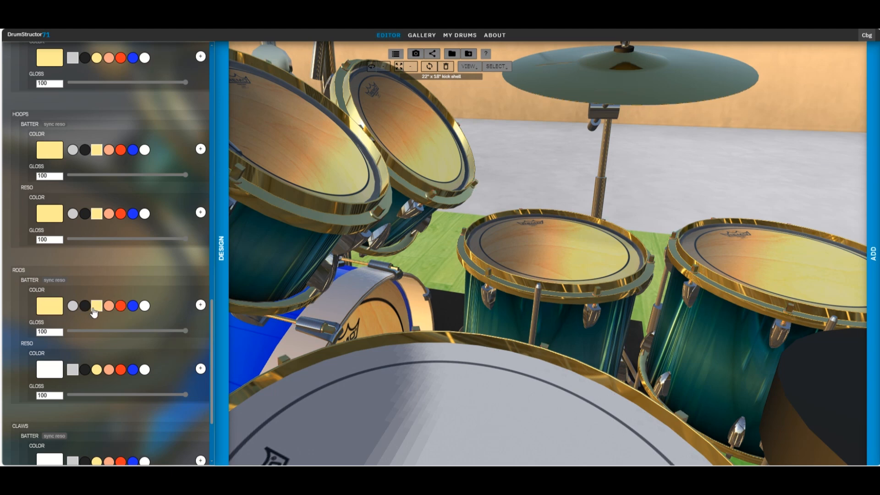
pyautogui.click(85, 306)
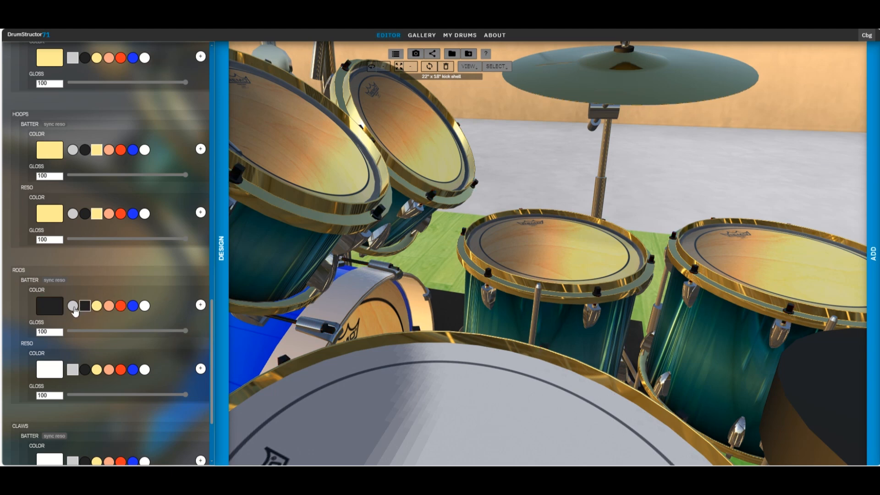
pyautogui.click(74, 307)
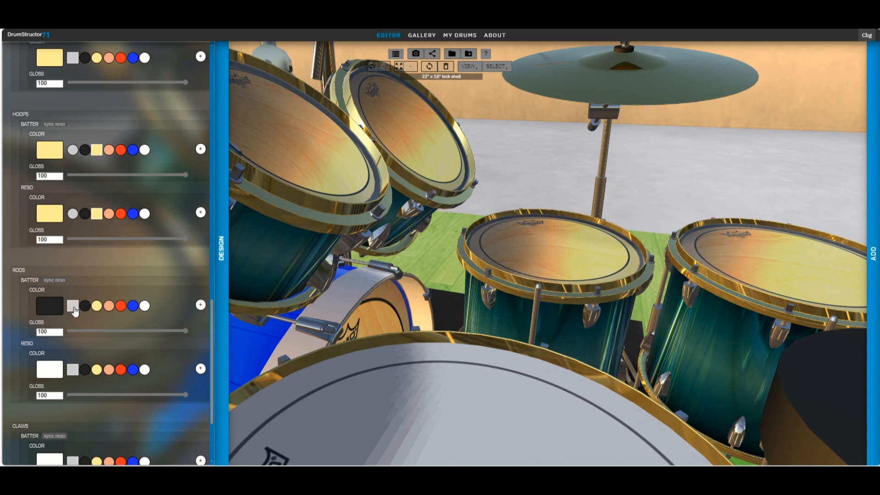
pyautogui.click(97, 306)
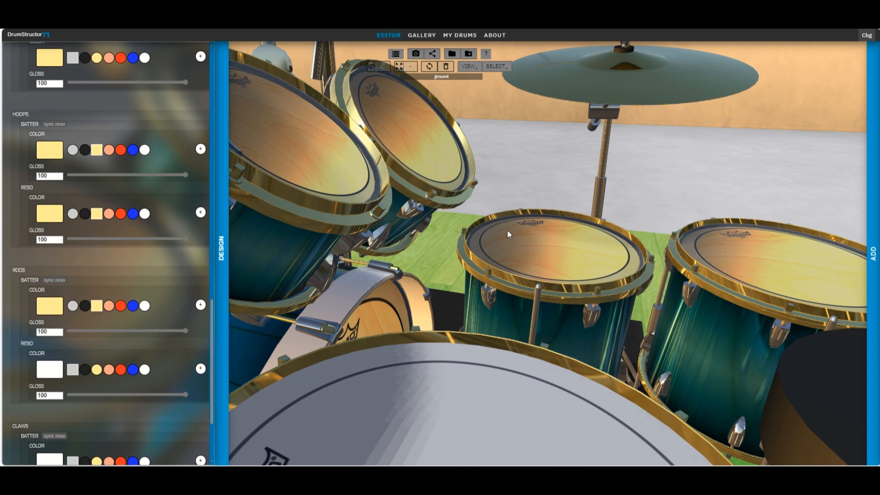
pyautogui.moveTo(506, 229); pyautogui.dragTo(554, 230)
pyautogui.click(97, 371)
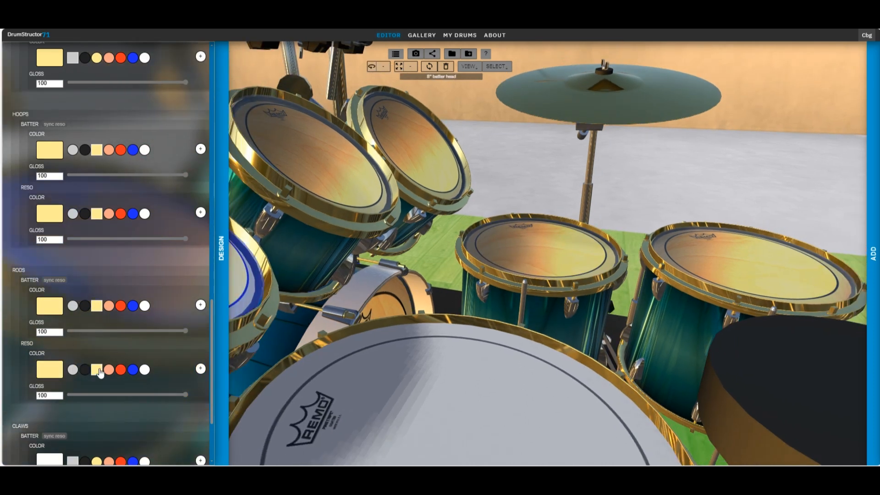
# - Set both the batter and reso lugs of the whole kit to gold
pyautogui.scroll(-7, 502, 236)
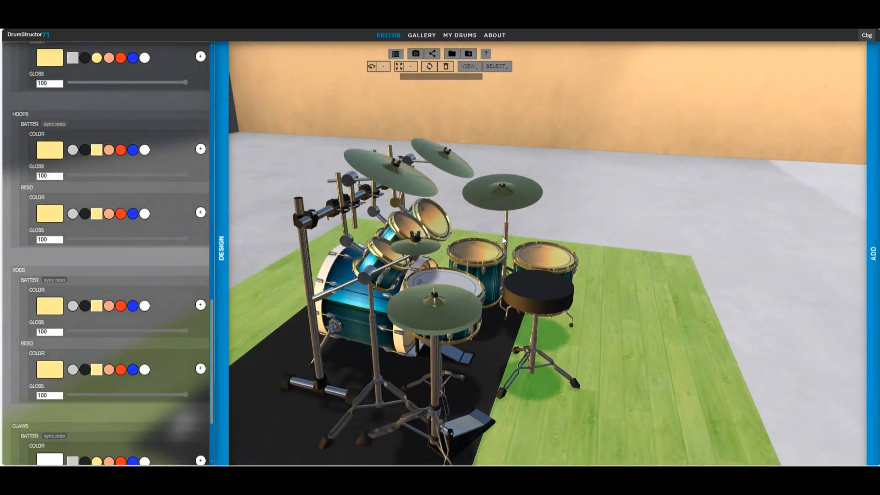
pyautogui.moveTo(267, 337); pyautogui.dragTo(421, 312)
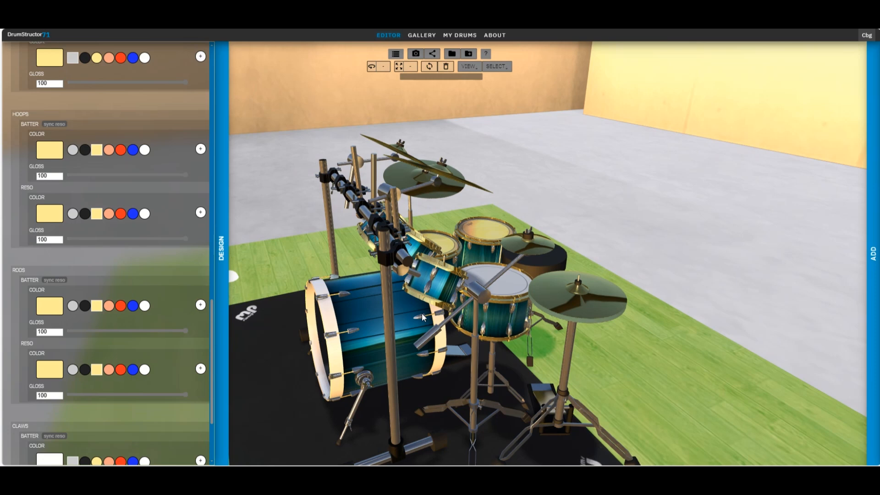
pyautogui.scroll(5, 422, 312)
pyautogui.scroll(3, 100, 243)
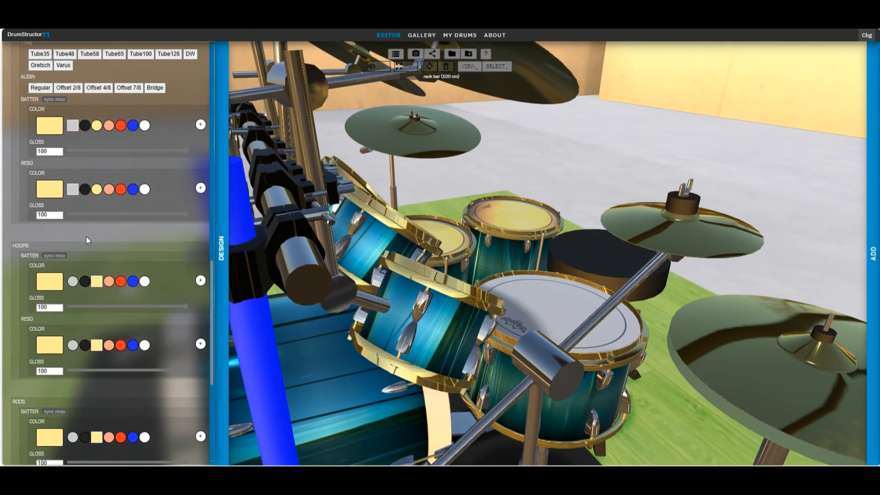
pyautogui.scroll(3, 86, 236)
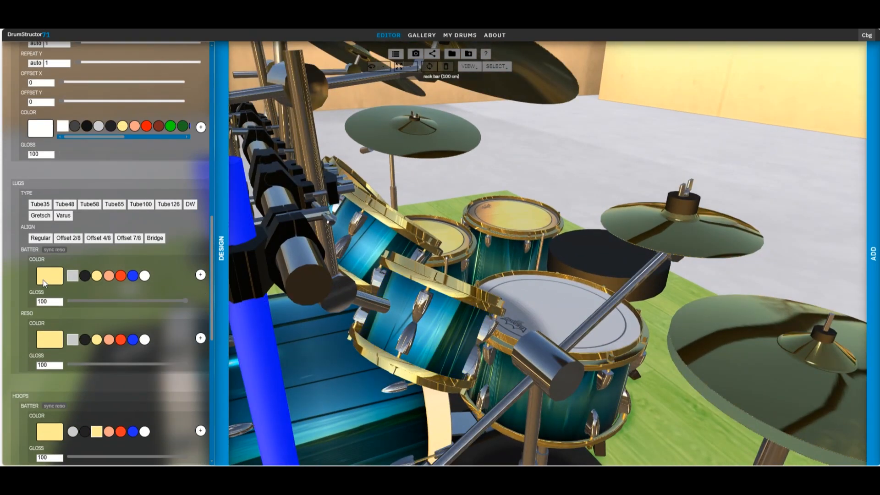
pyautogui.click(96, 276)
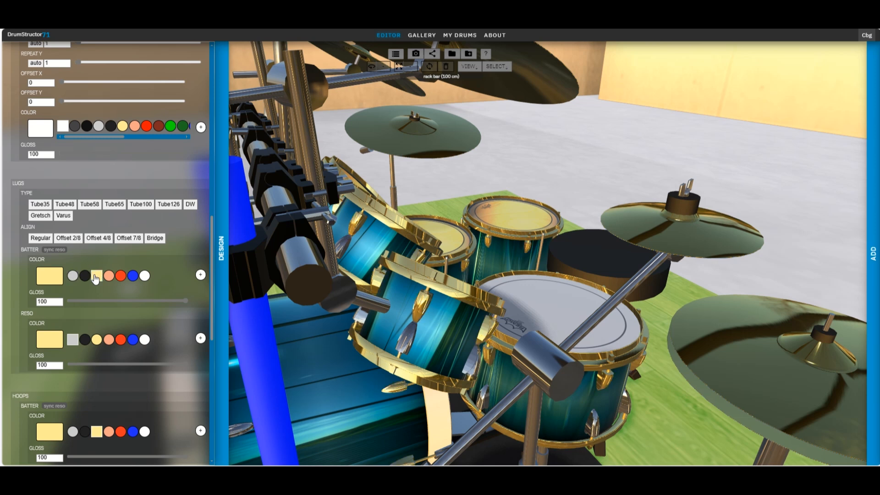
pyautogui.click(96, 339)
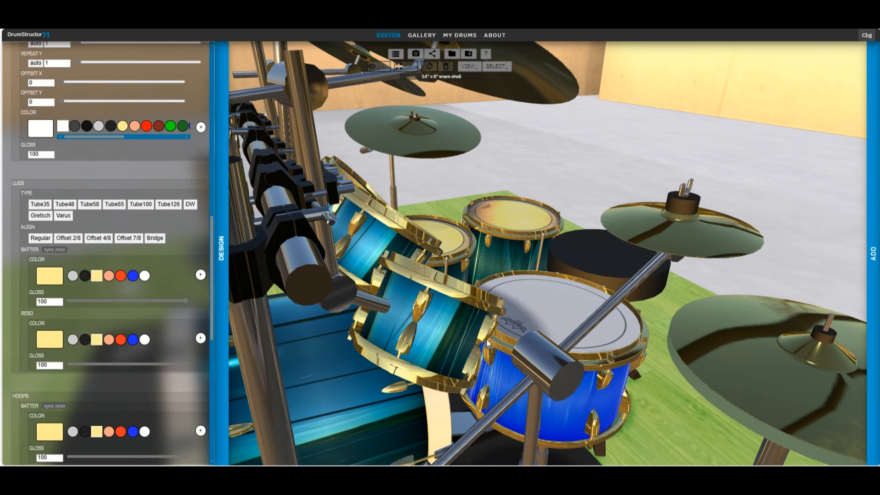
# - Examine the lugs, hoops, rods and claws on the kit and compare them with their colour settings
pyautogui.scroll(-5, 485, 339)
pyautogui.scroll(-5, 485, 339)
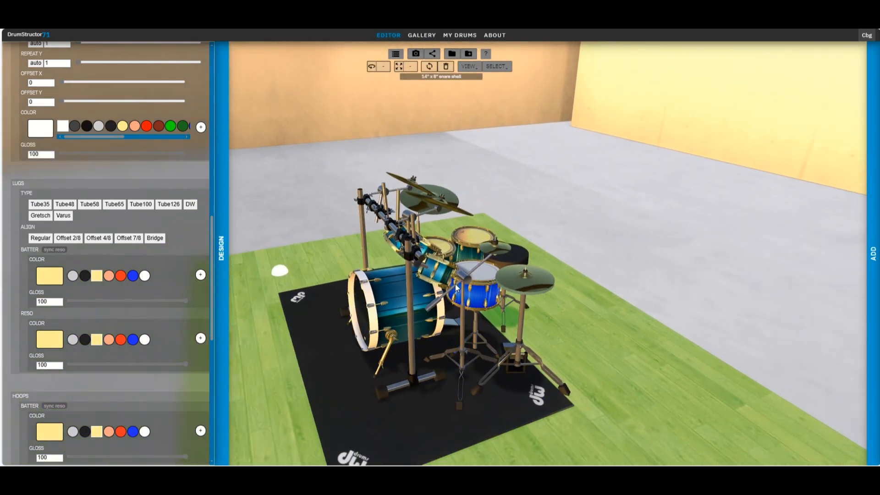
pyautogui.scroll(3, 468, 280)
pyautogui.scroll(2, 468, 281)
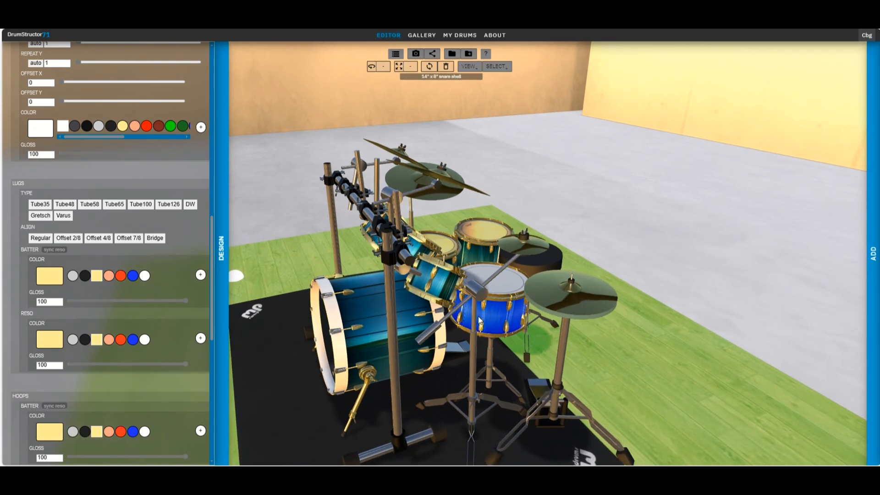
pyautogui.scroll(-1, 107, 346)
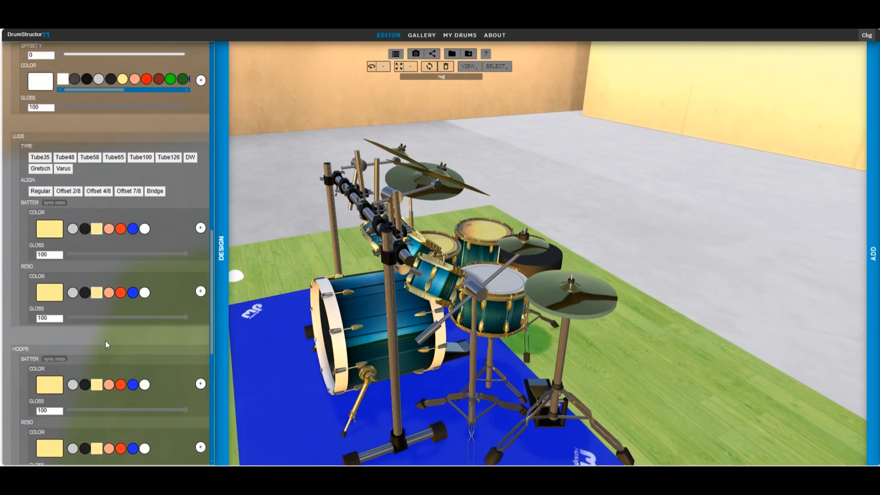
pyautogui.scroll(-4, 106, 343)
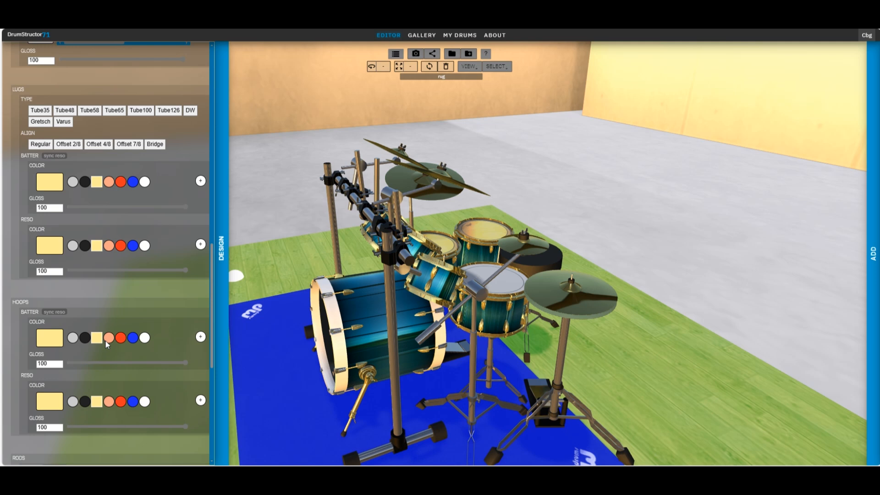
pyautogui.scroll(-2, 106, 344)
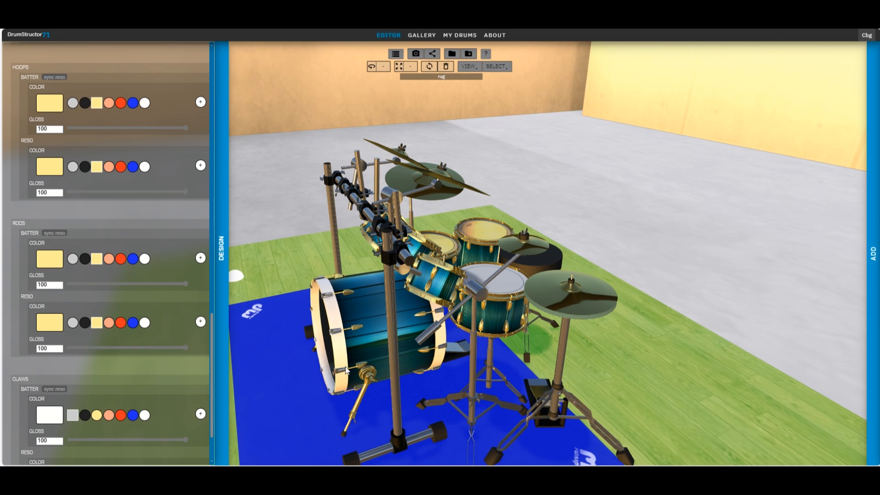
pyautogui.scroll(6, 173, 315)
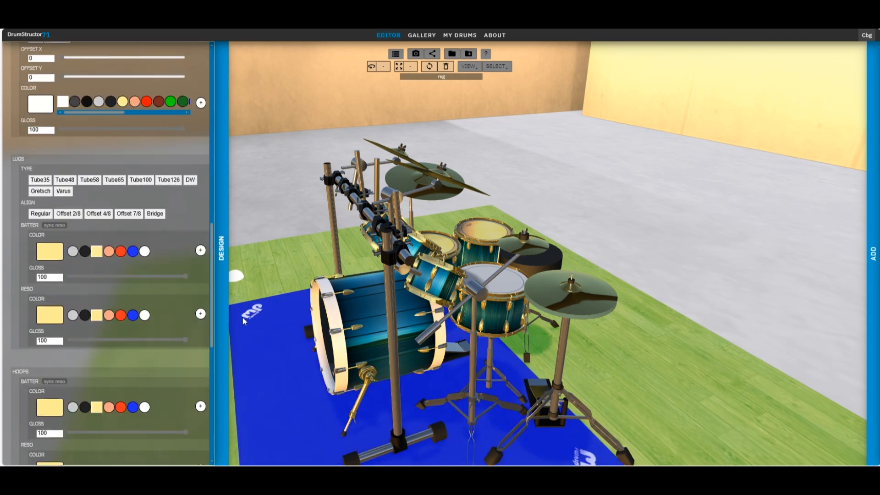
pyautogui.scroll(4, 270, 328)
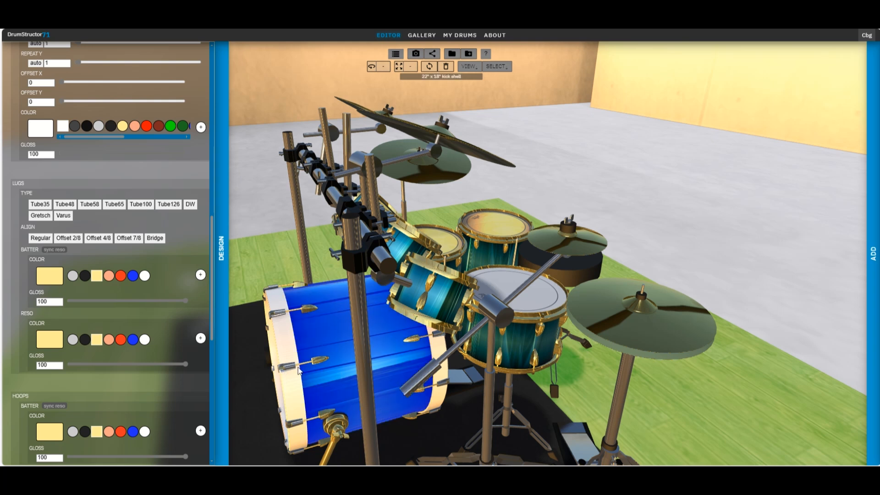
# - Set both the batter and reso claws of the kit to gold
pyautogui.scroll(-1, 133, 337)
pyautogui.scroll(-3, 135, 340)
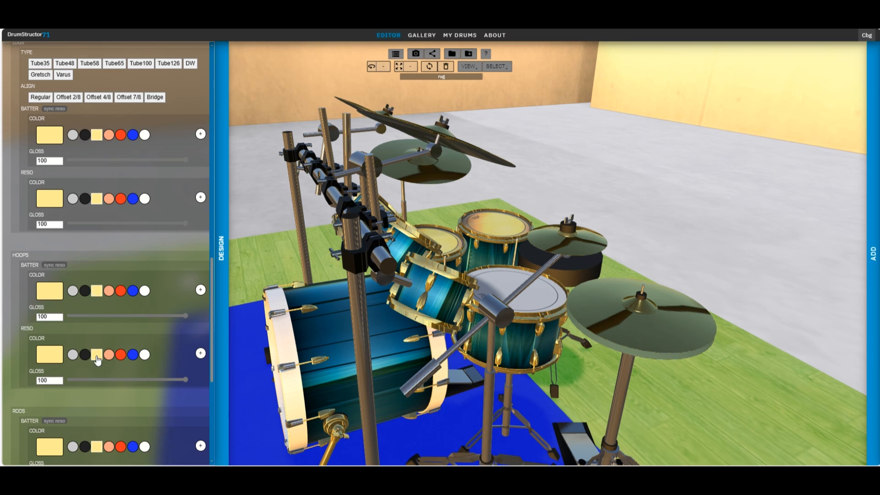
pyautogui.scroll(-5, 100, 359)
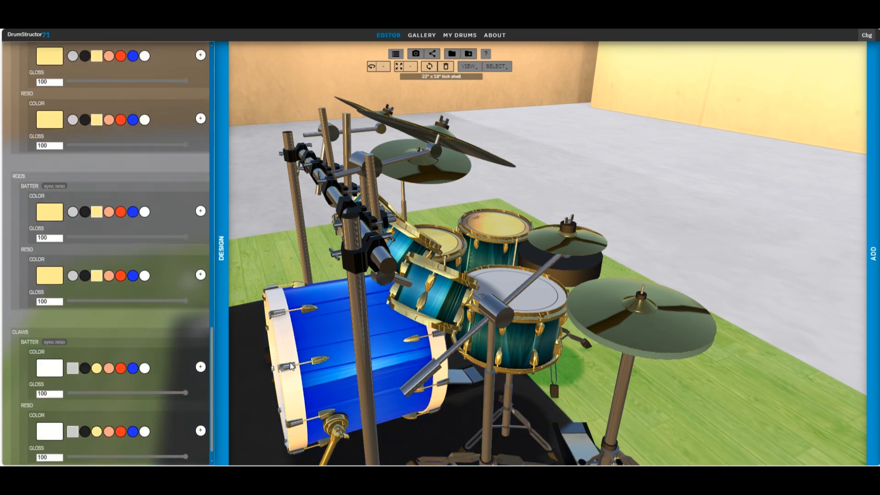
pyautogui.scroll(-1, 110, 355)
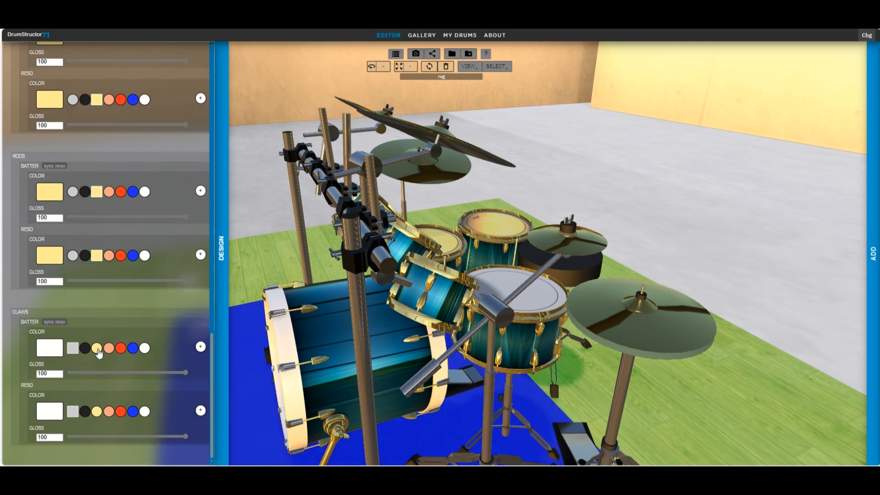
pyautogui.click(97, 350)
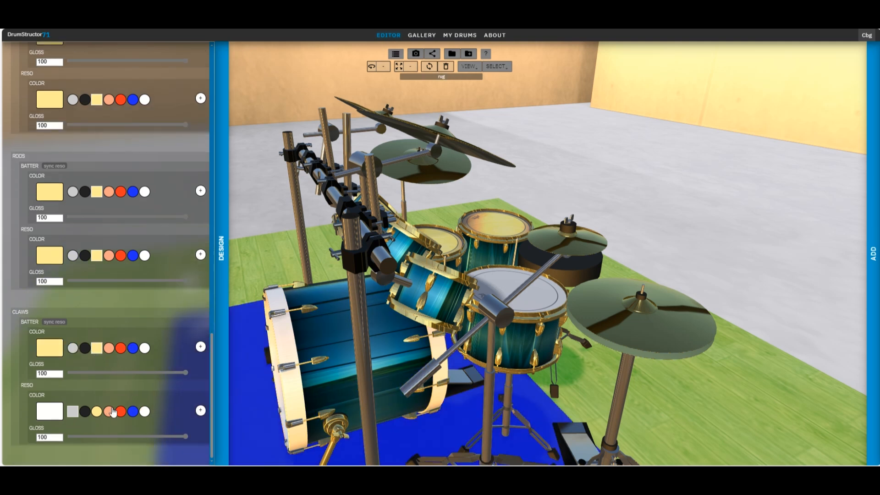
pyautogui.click(96, 411)
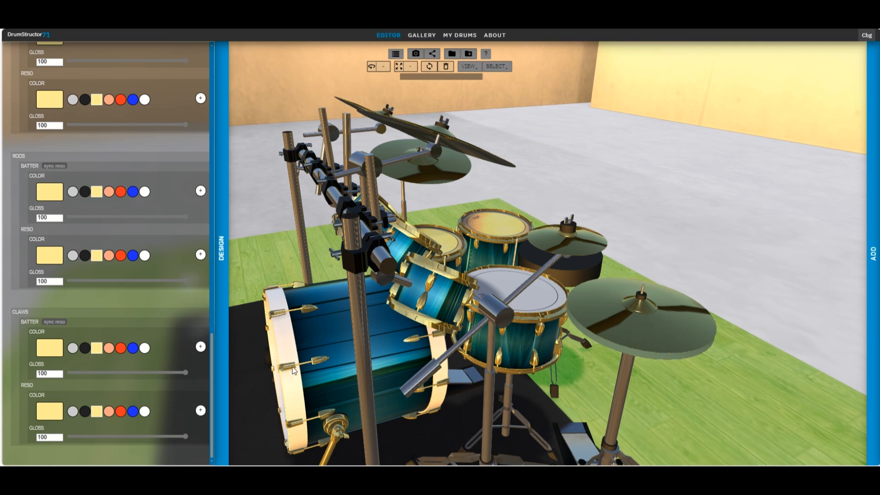
# - Open the kick-specific drum design settings and inspect the kick drum's reso head and hoops from the front and side
pyautogui.scroll(20, 143, 349)
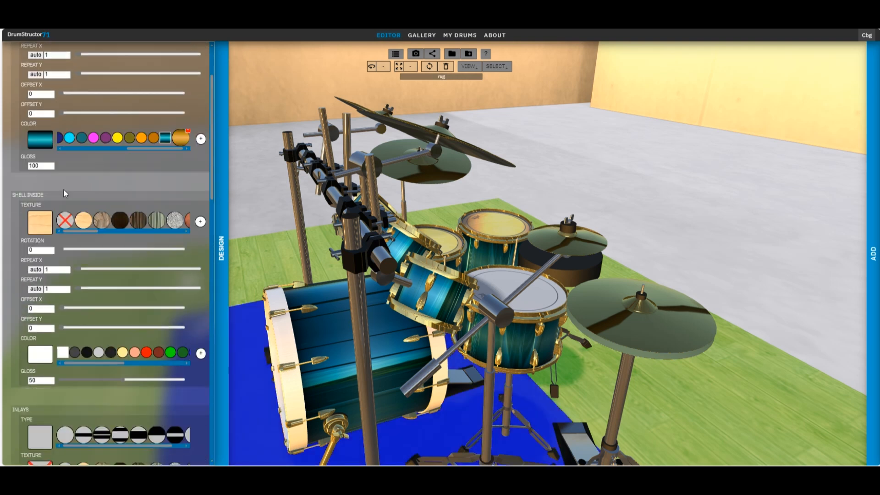
pyautogui.click(51, 48)
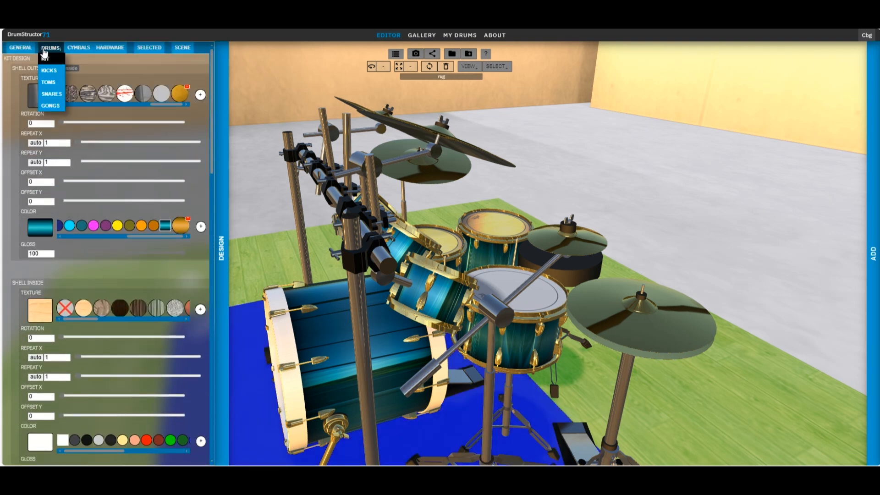
pyautogui.click(49, 71)
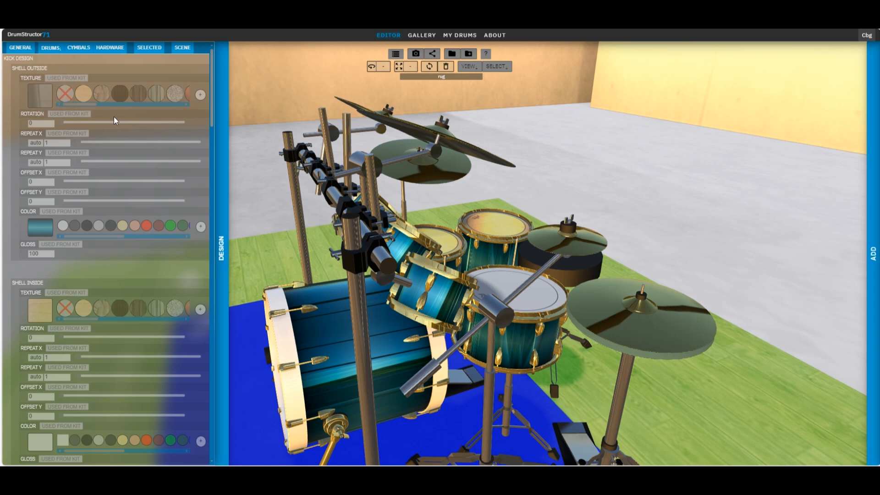
pyautogui.scroll(-1, 193, 243)
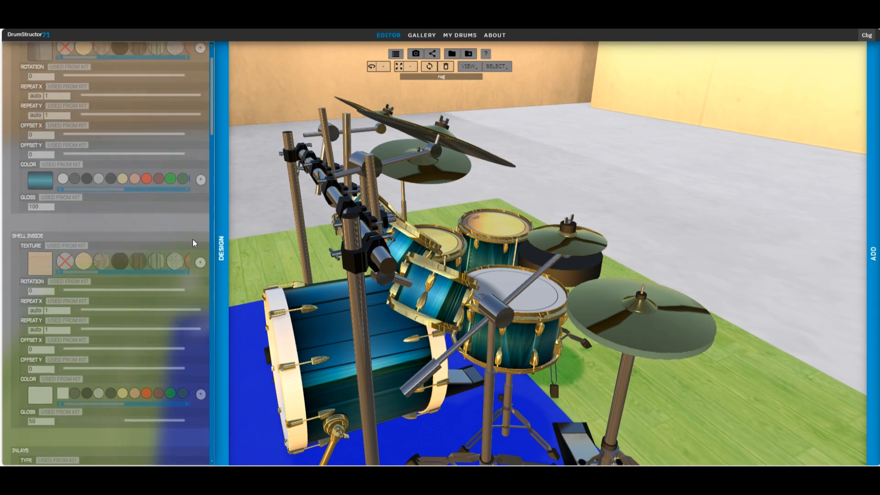
pyautogui.scroll(-9, 193, 238)
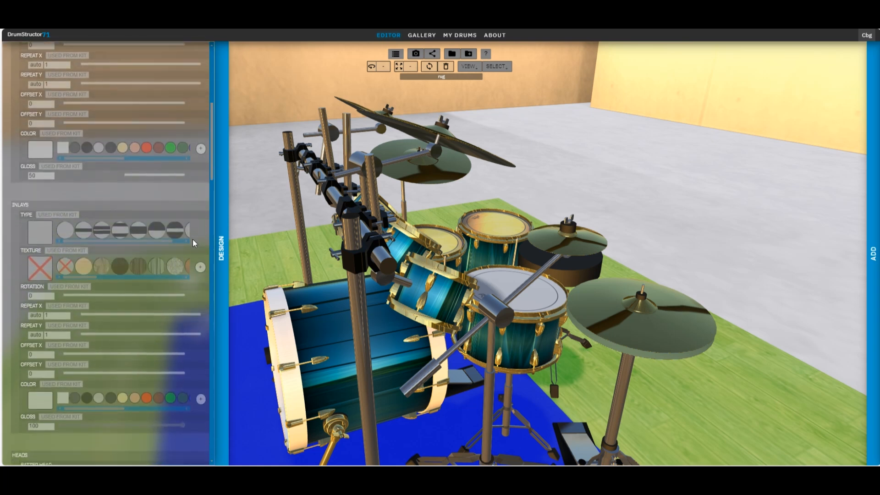
pyautogui.scroll(-1, 193, 238)
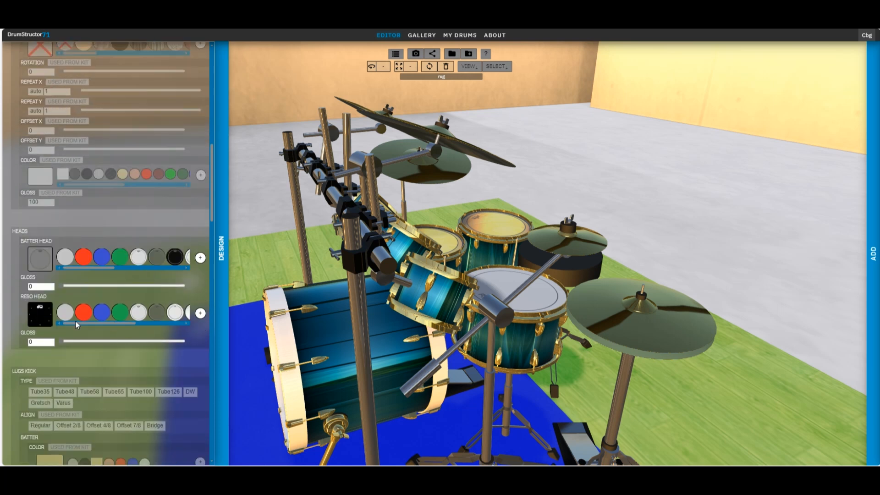
pyautogui.moveTo(273, 286); pyautogui.dragTo(323, 251)
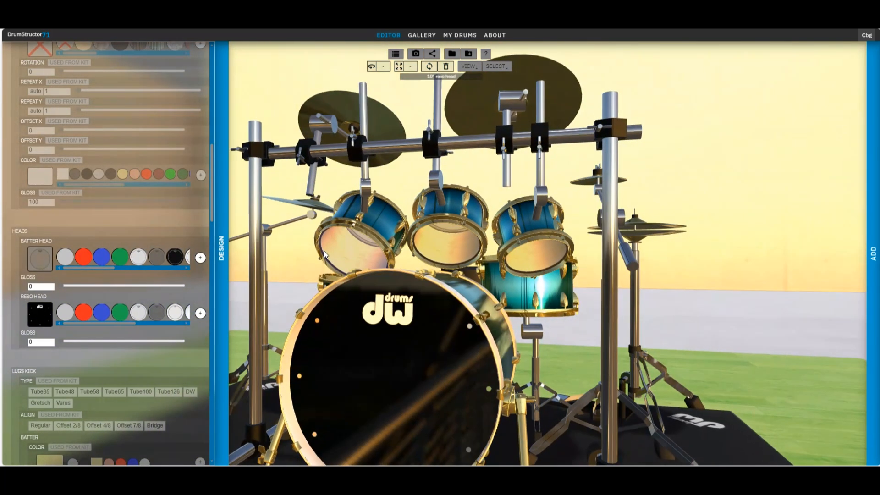
pyautogui.moveTo(293, 273); pyautogui.dragTo(253, 278)
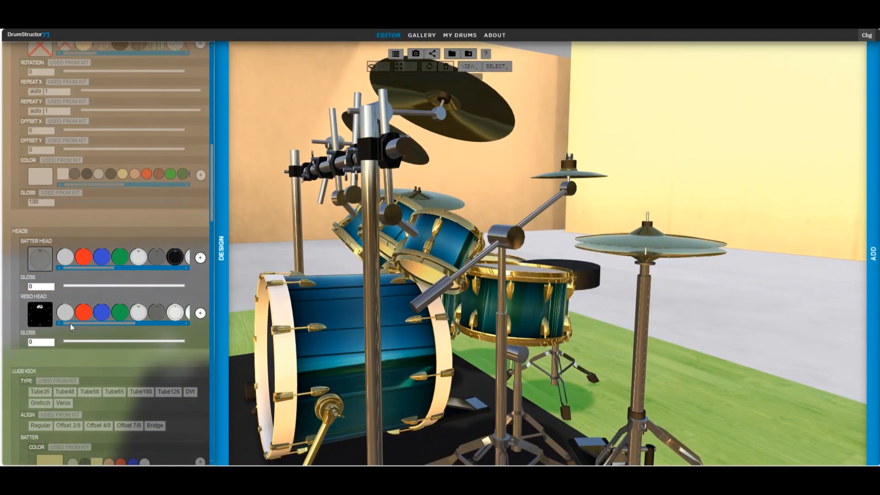
pyautogui.moveTo(249, 258); pyautogui.dragTo(302, 246)
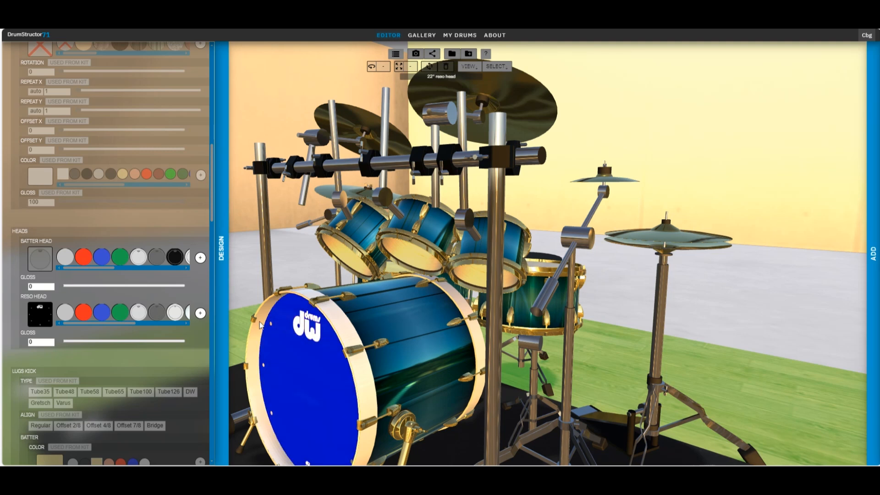
# - Try the light wood texture on the kick's outside batter hoop, and replace it with the grey metallic texture coloured gold
pyautogui.scroll(-2, 144, 290)
pyautogui.scroll(-8, 145, 290)
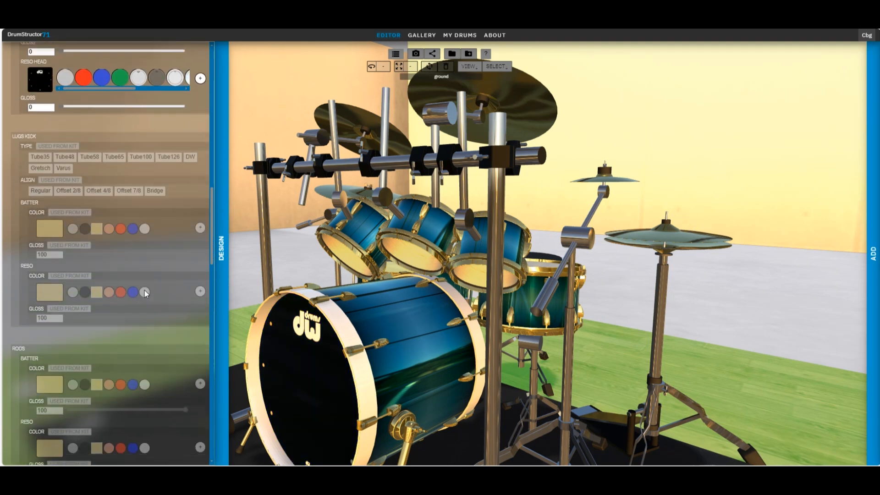
pyautogui.scroll(-1, 144, 293)
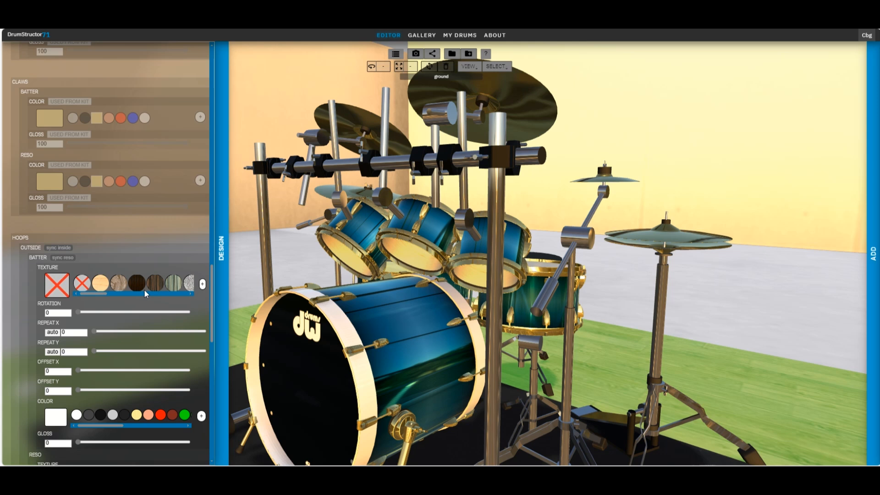
pyautogui.click(104, 283)
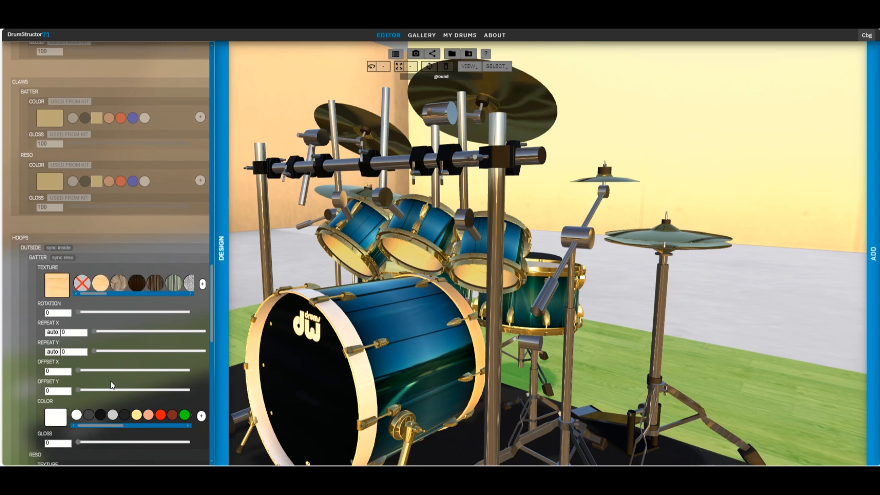
pyautogui.moveTo(91, 295); pyautogui.dragTo(205, 300)
pyautogui.click(167, 287)
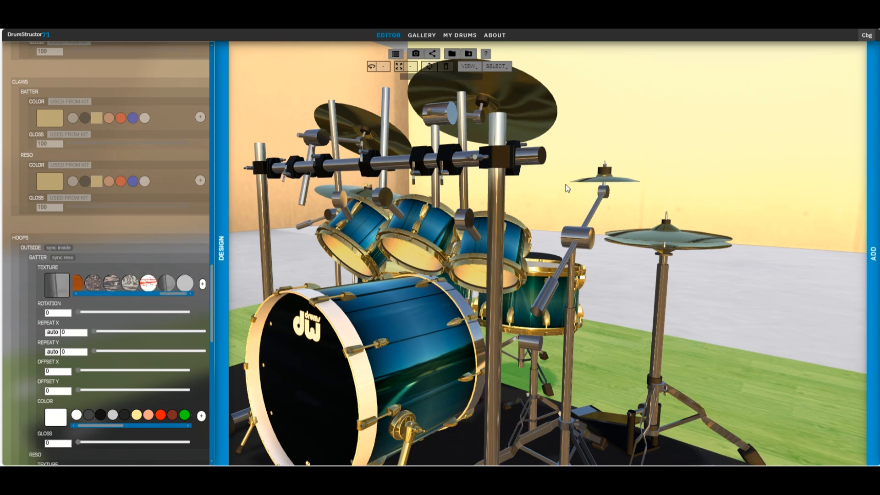
pyautogui.moveTo(566, 184); pyautogui.dragTo(532, 206)
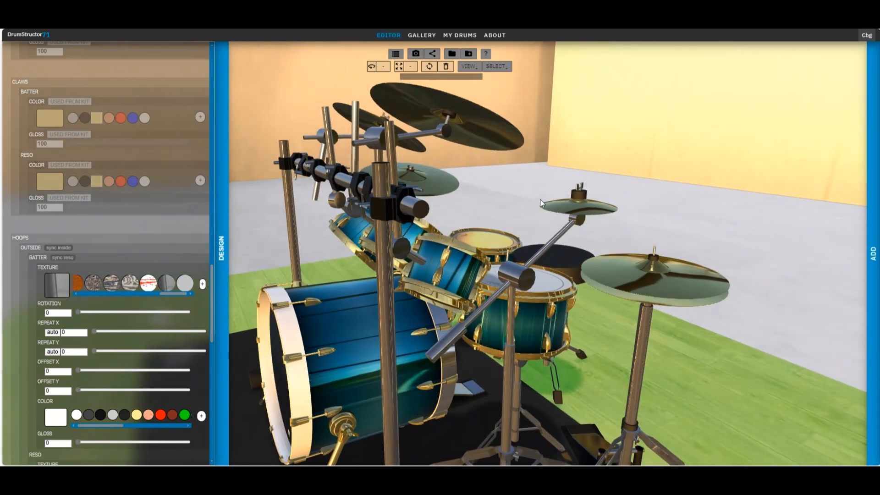
pyautogui.click(137, 415)
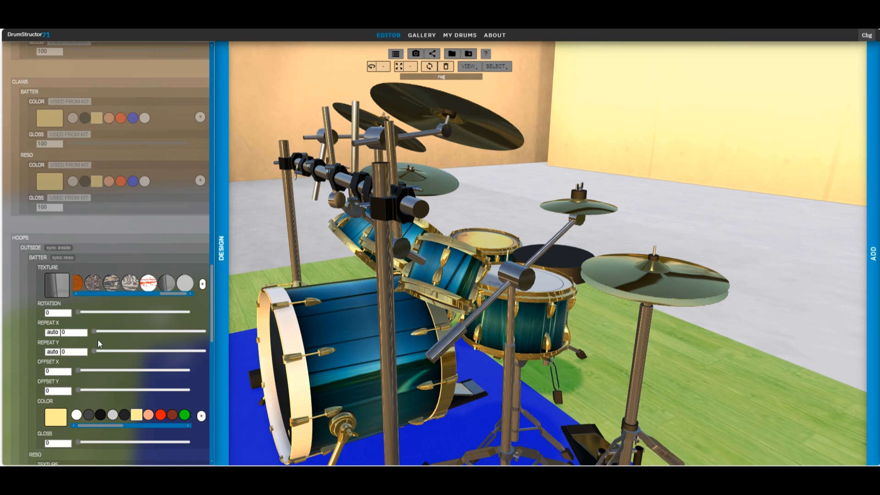
# - Apply the grey metallic texture and the pale gold colour to the kick's outside reso hoop
pyautogui.scroll(-3, 128, 327)
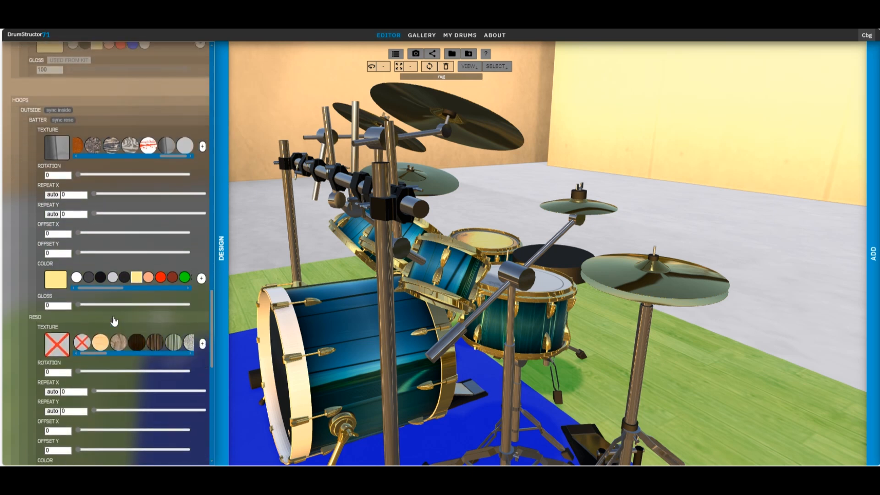
pyautogui.moveTo(104, 353); pyautogui.dragTo(188, 361)
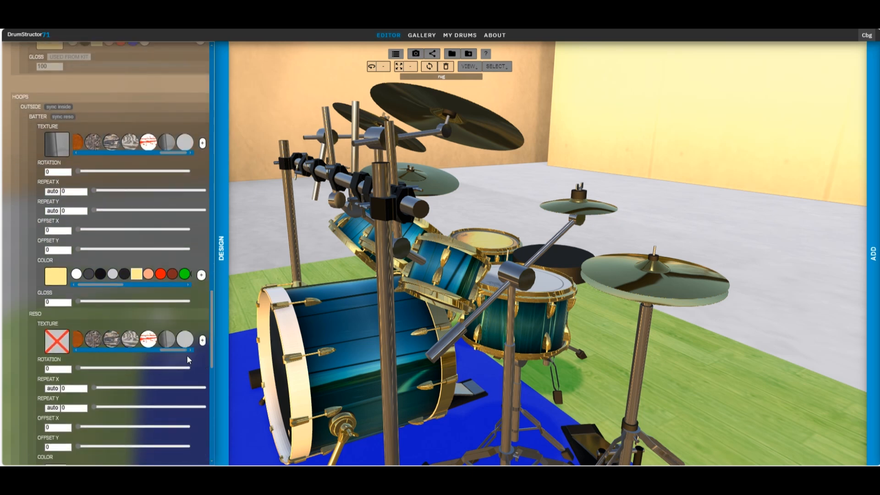
pyautogui.click(165, 340)
pyautogui.scroll(-2, 138, 362)
pyautogui.click(136, 377)
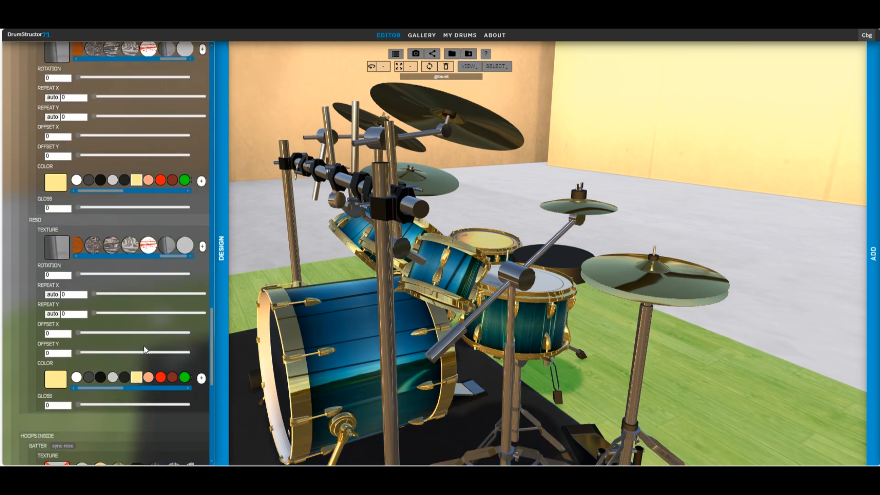
# - Give the kick's inside batter hoop the grey metallic texture and colour it pale gold
pyautogui.scroll(-2, 145, 350)
pyautogui.scroll(-1, 119, 357)
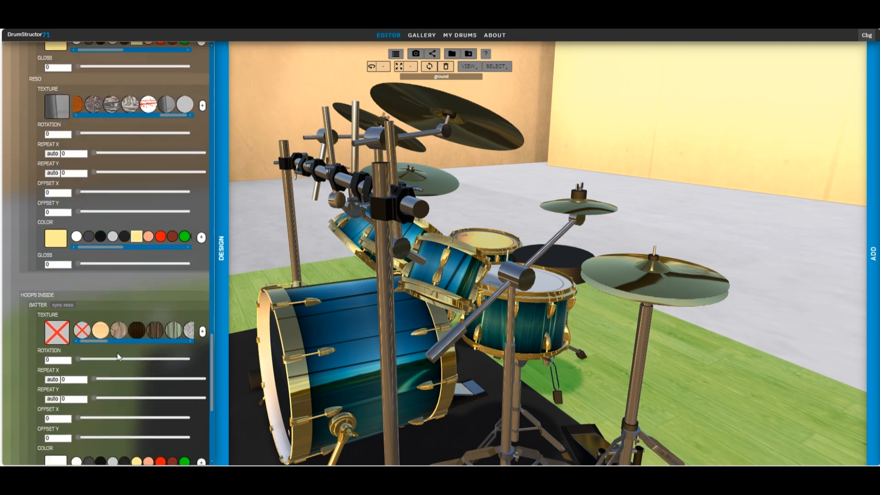
pyautogui.moveTo(93, 340); pyautogui.dragTo(228, 351)
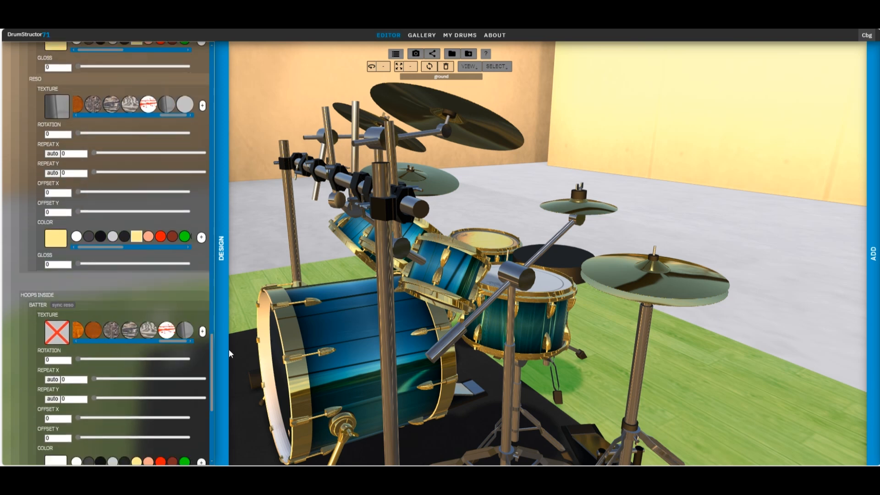
pyautogui.click(185, 331)
pyautogui.scroll(-1, 133, 366)
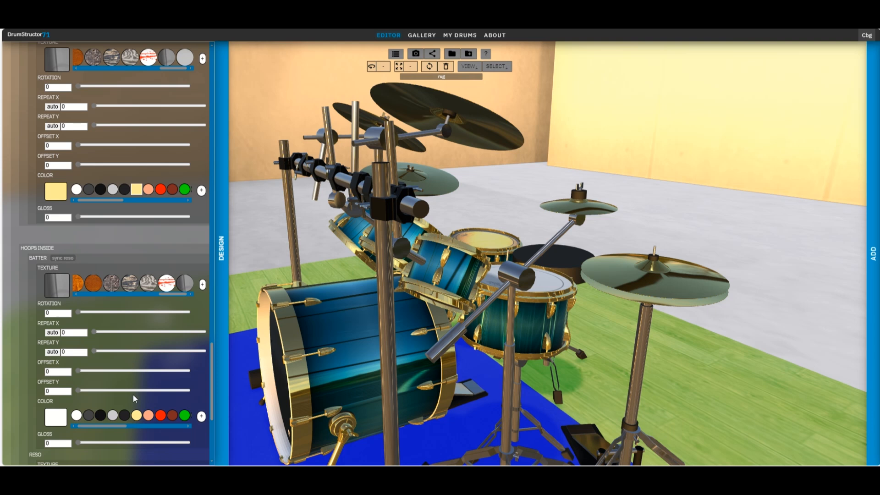
pyautogui.click(138, 415)
# - Give the kick's inside reso hoop the grey metallic texture and colour it pale gold
pyautogui.scroll(-3, 159, 346)
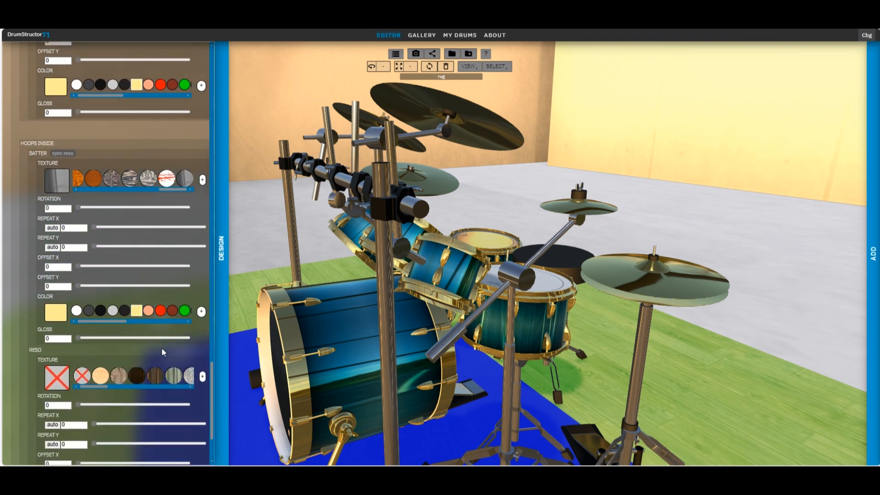
pyautogui.scroll(-1, 162, 352)
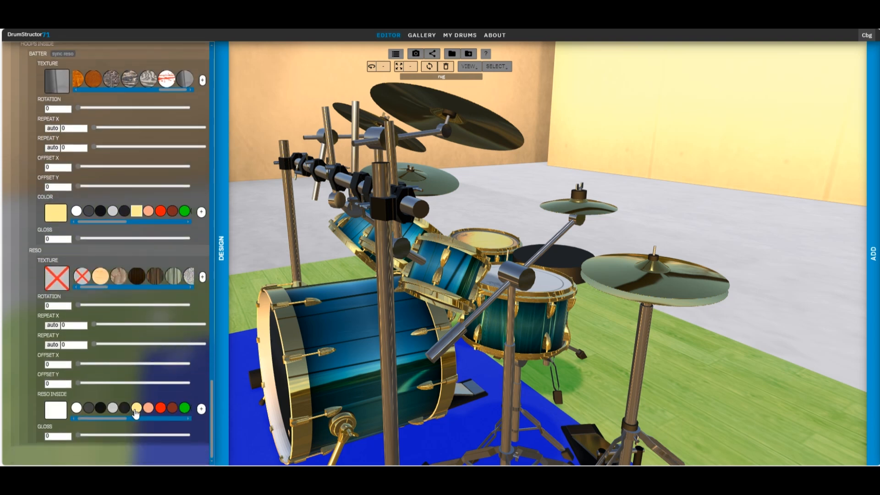
pyautogui.moveTo(97, 288); pyautogui.dragTo(211, 297)
pyautogui.click(189, 278)
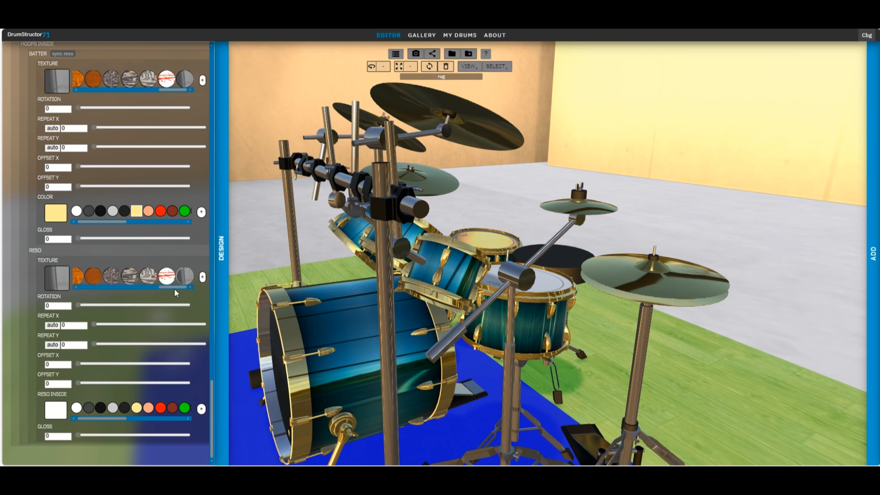
pyautogui.click(137, 408)
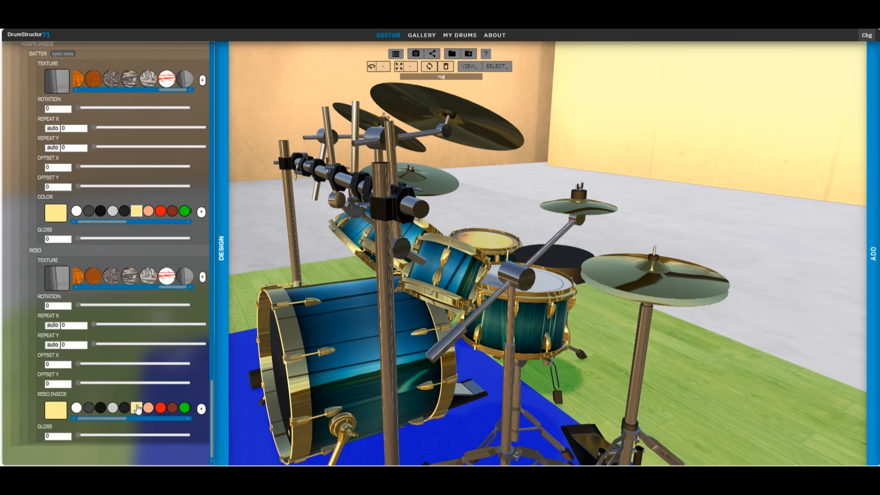
# - Leave the kick design settings and open the hardware design settings, with the kit viewed from the drummer's side
pyautogui.scroll(10, 137, 339)
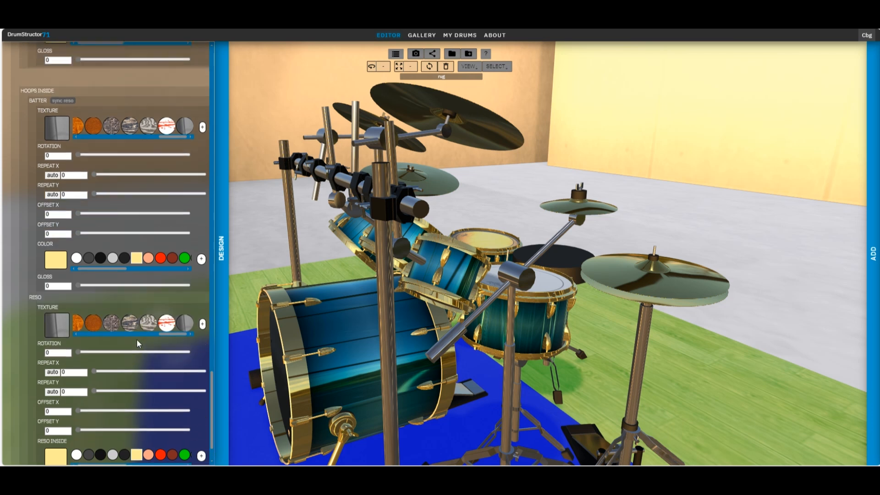
pyautogui.scroll(10, 133, 336)
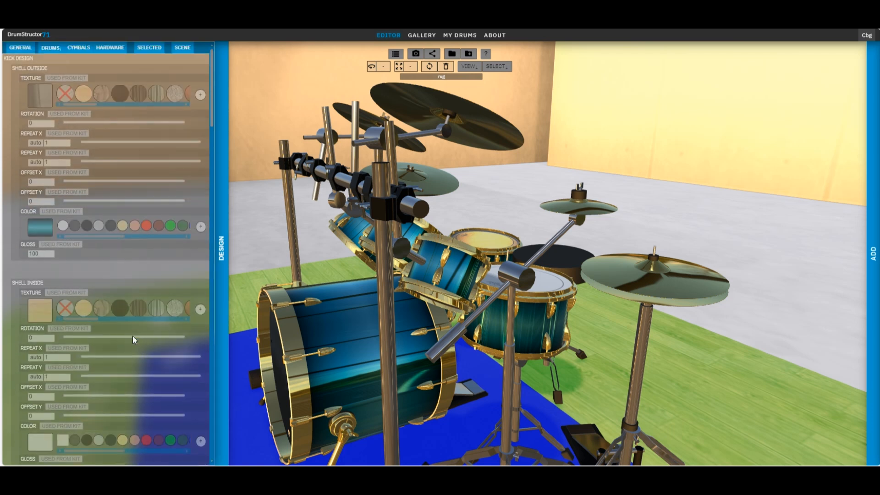
pyautogui.click(696, 149)
pyautogui.moveTo(718, 168); pyautogui.dragTo(597, 150)
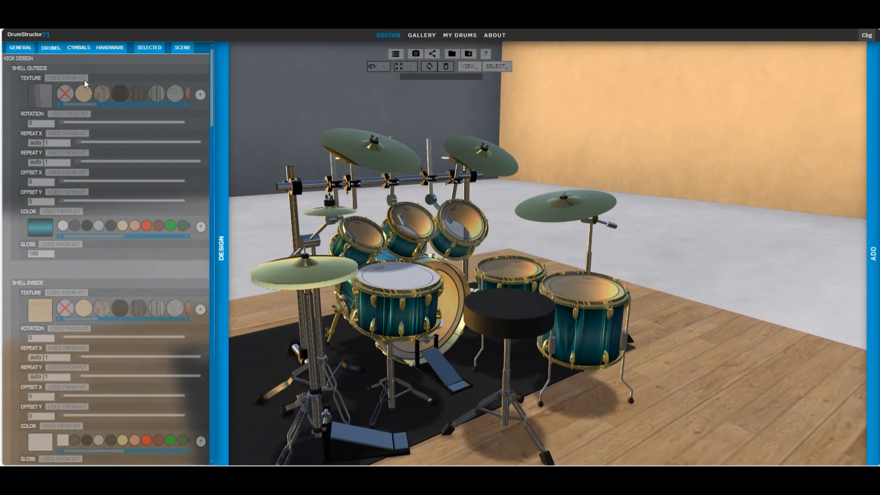
pyautogui.click(110, 48)
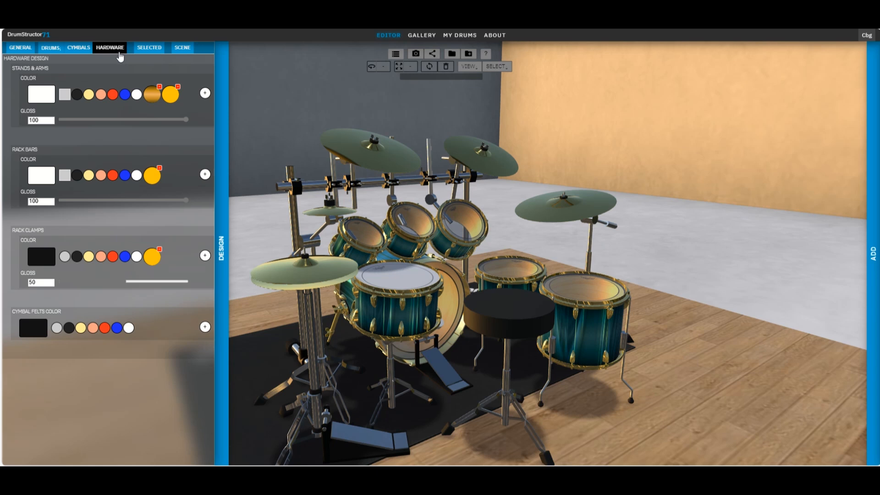
# - Try the custom gold gradient and the custom solid orange-yellow colour on the stands and arms
pyautogui.click(152, 97)
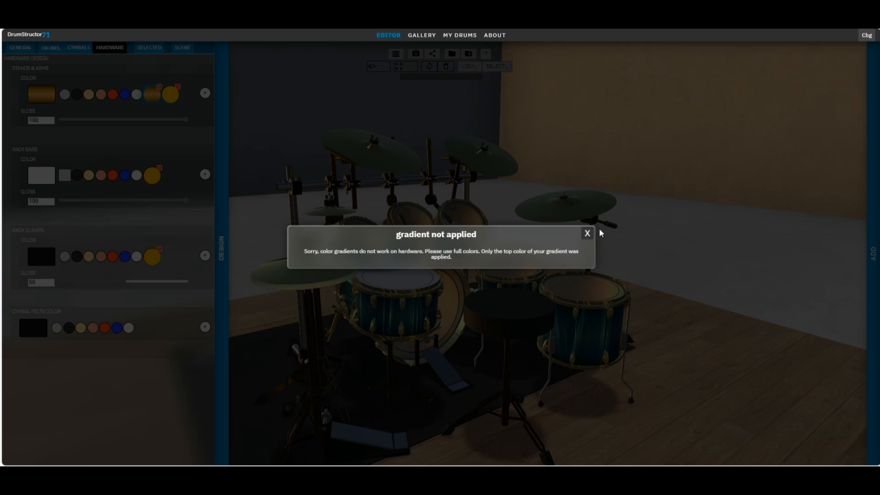
pyautogui.tripleClick(580, 234)
pyautogui.click(587, 233)
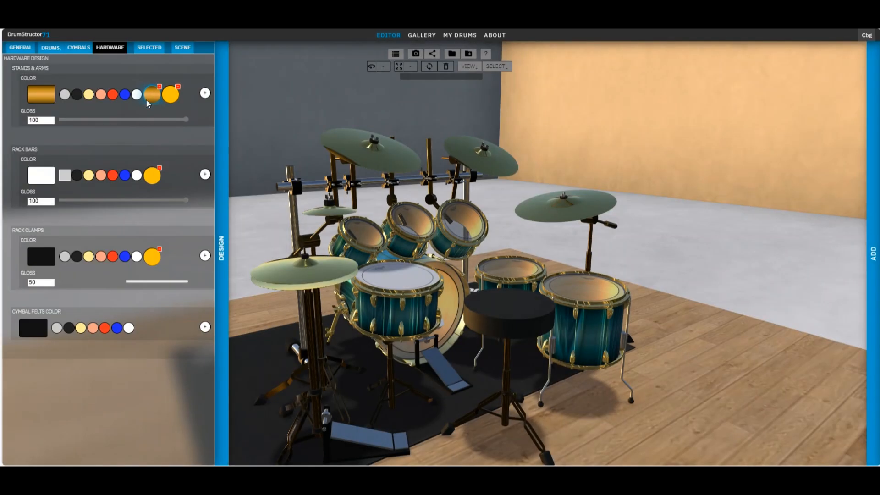
pyautogui.click(175, 95)
pyautogui.moveTo(287, 123); pyautogui.dragTo(314, 140)
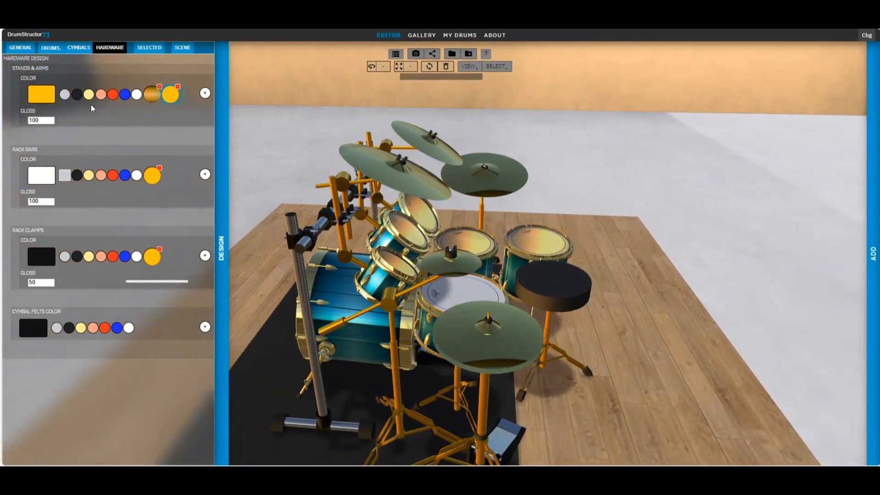
# - Set the colour of the stands and arms and of the rack bars to pale gold
pyautogui.click(89, 96)
pyautogui.moveTo(246, 217); pyautogui.dragTo(212, 185)
pyautogui.moveTo(301, 117); pyautogui.dragTo(80, 188)
pyautogui.click(88, 176)
pyautogui.moveTo(322, 145); pyautogui.dragTo(373, 144)
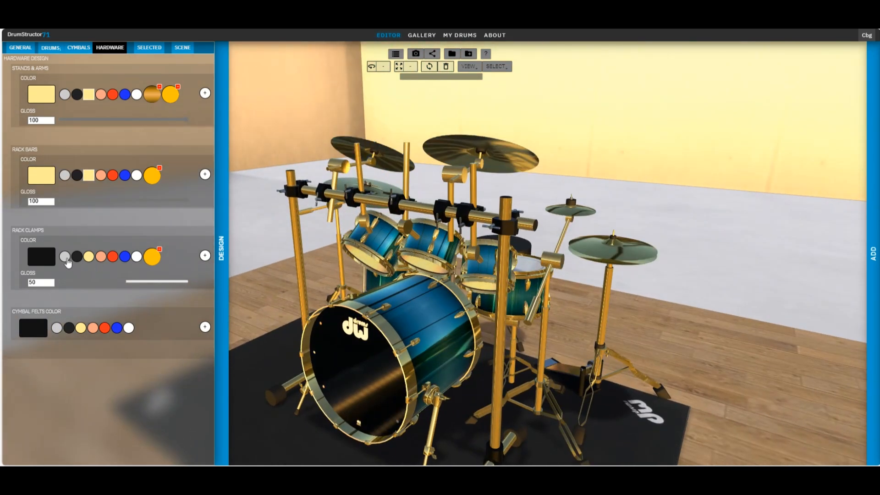
# - Try gold on the rack clamps and red and blue on the cymbal felts, and set both parts to black
pyautogui.click(88, 257)
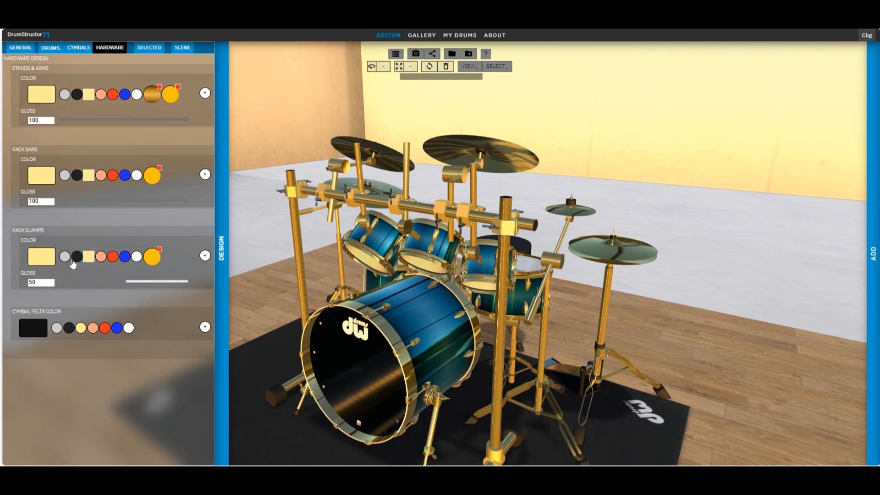
pyautogui.click(77, 256)
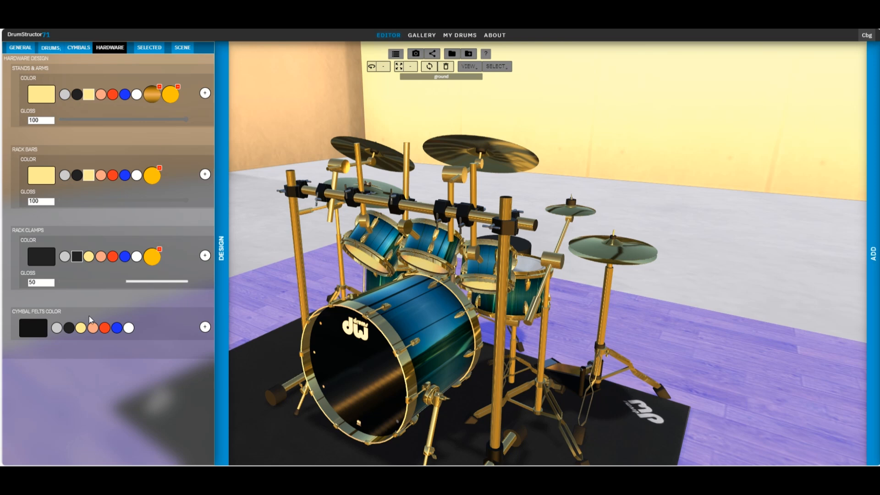
pyautogui.moveTo(624, 150); pyautogui.dragTo(559, 169)
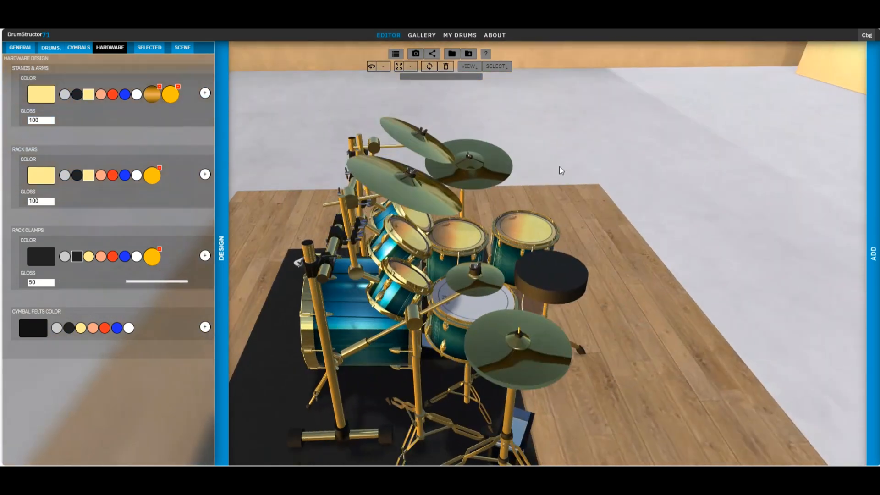
pyautogui.click(105, 328)
pyautogui.click(117, 327)
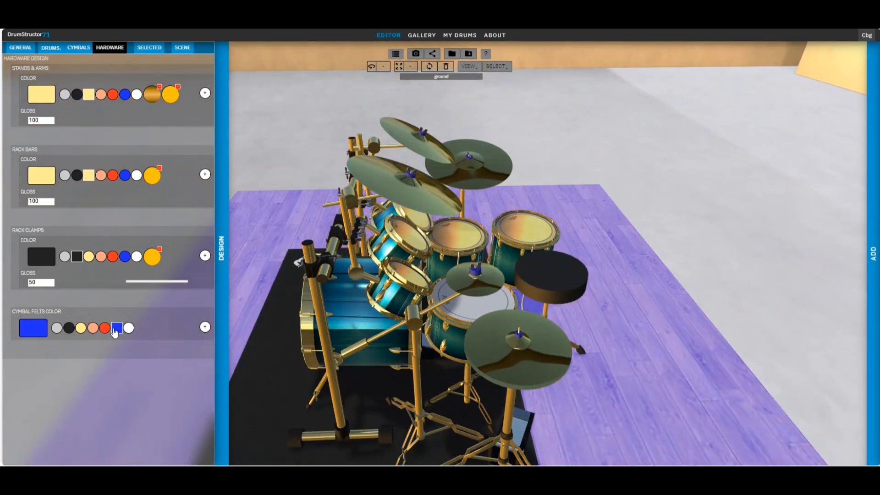
pyautogui.click(69, 327)
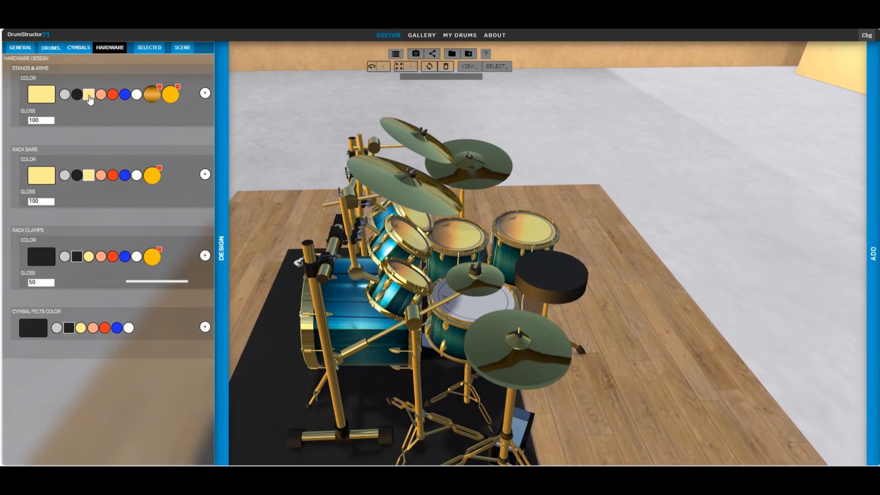
# - Open the cymbal design settings, close the design panel, and inspect the whole kit from several sides
pyautogui.click(78, 49)
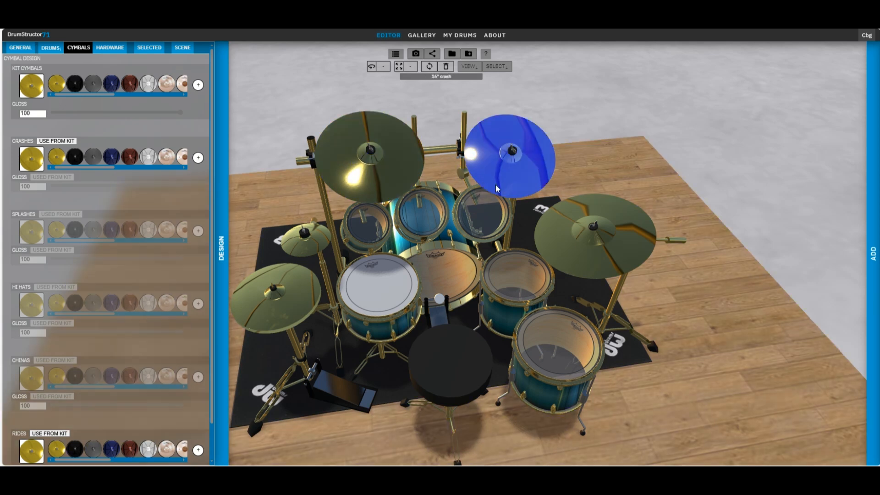
pyautogui.click(218, 78)
pyautogui.moveTo(255, 108); pyautogui.dragTo(477, 75)
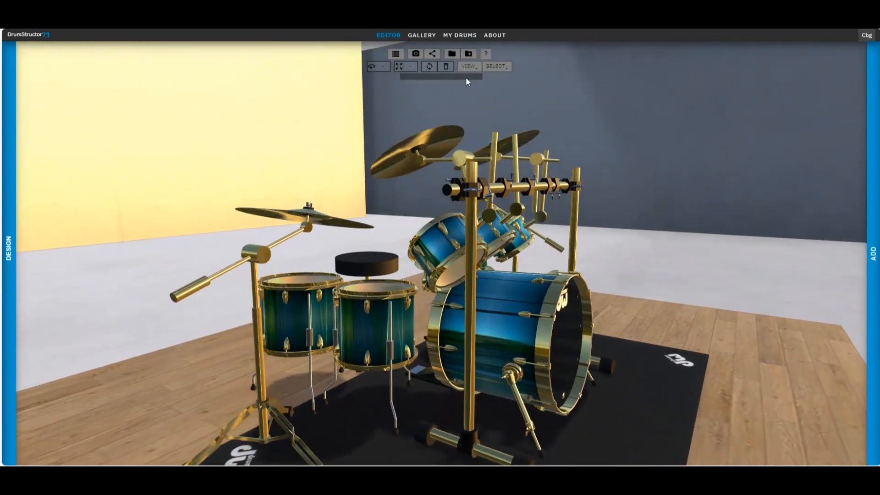
pyautogui.moveTo(296, 128); pyautogui.dragTo(495, 167)
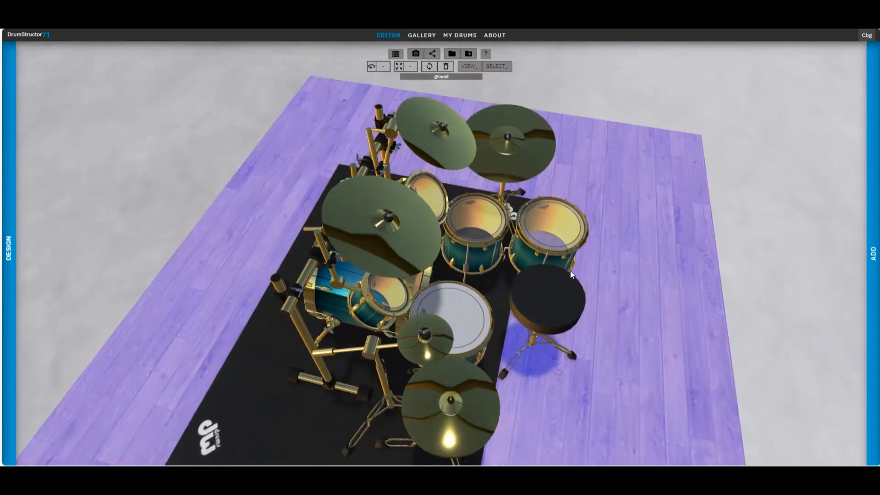
pyautogui.moveTo(613, 185); pyautogui.dragTo(449, 127)
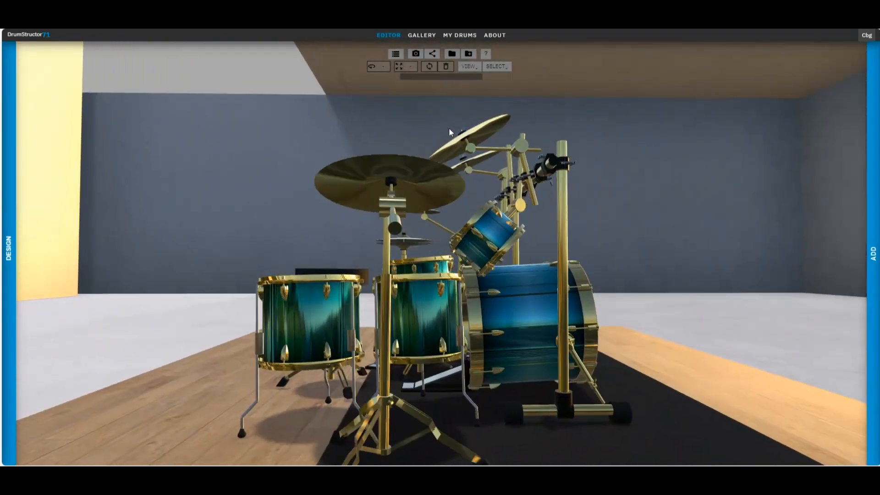
# - Nudge the rear floor tom slightly towards the floor tom nearest the kick drum, and deselect it
pyautogui.click(320, 316)
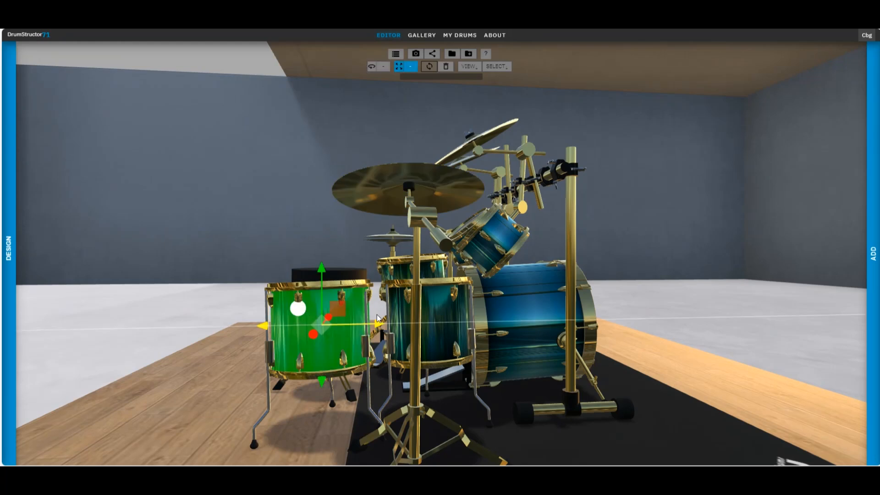
pyautogui.moveTo(382, 323); pyautogui.dragTo(387, 323)
pyautogui.moveTo(239, 198); pyautogui.dragTo(329, 248)
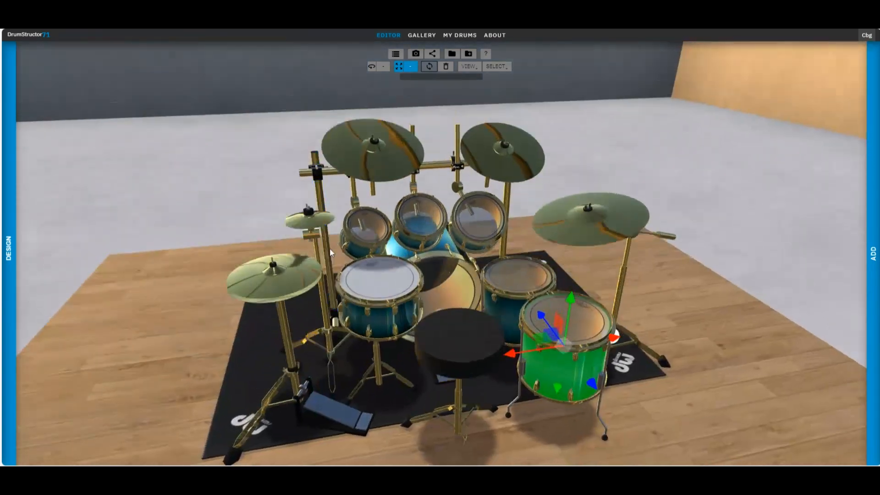
pyautogui.click(205, 189)
pyautogui.scroll(-5, 205, 189)
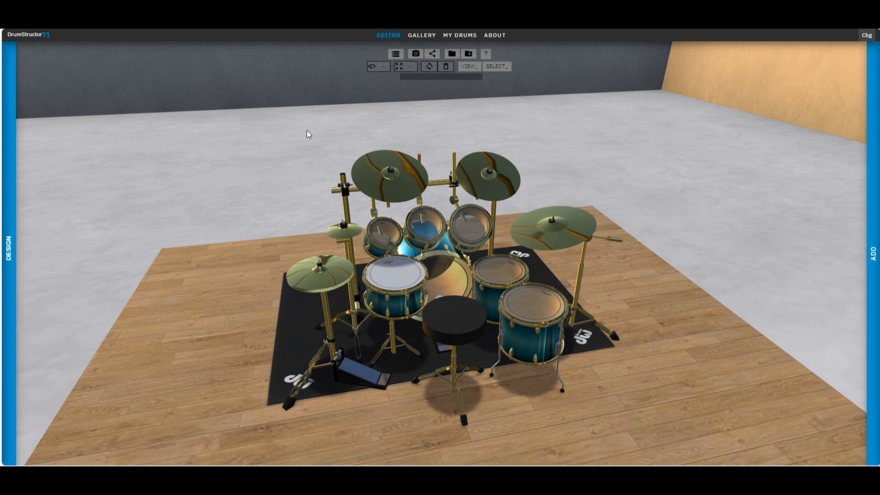
pyautogui.moveTo(301, 127); pyautogui.dragTo(250, 133)
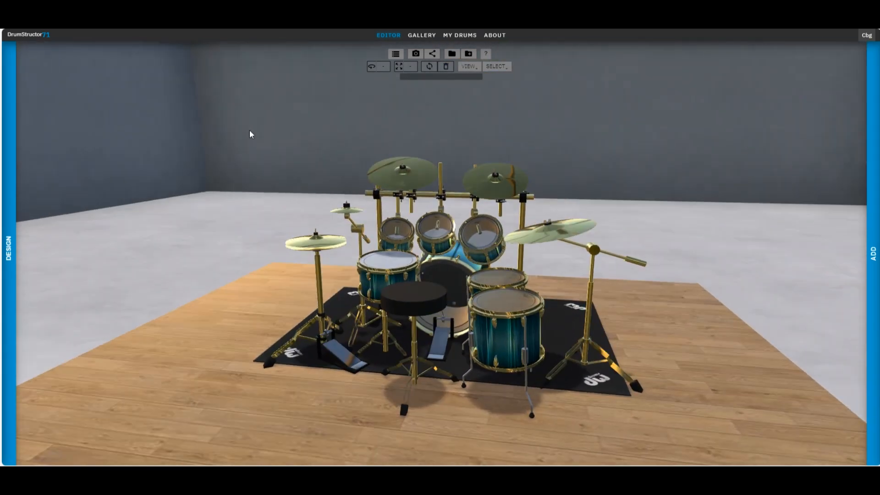